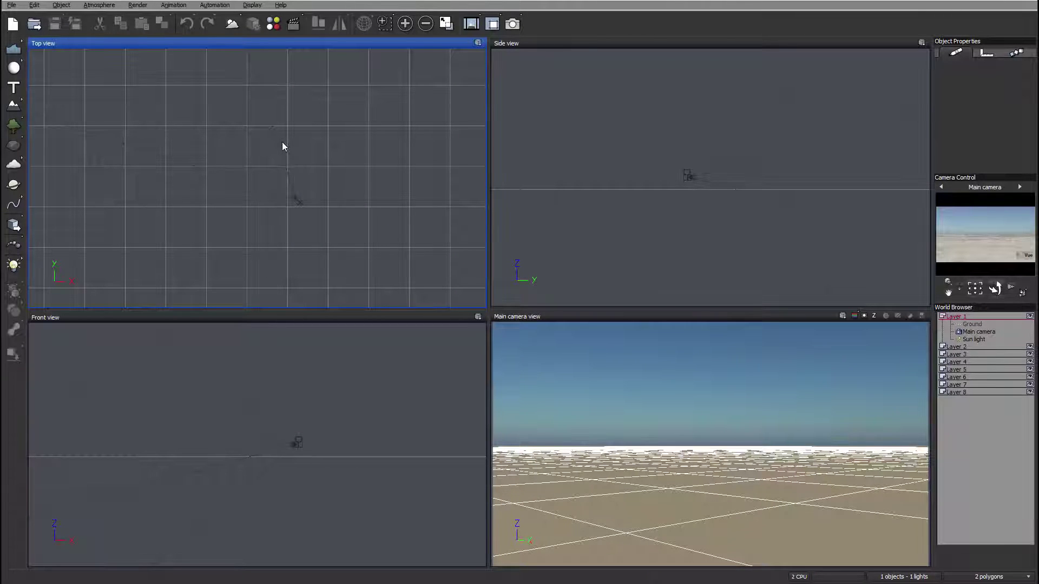
{"action": "right_click_drag", "start_coordinate": [344, 143], "coordinate": [352, 141]}
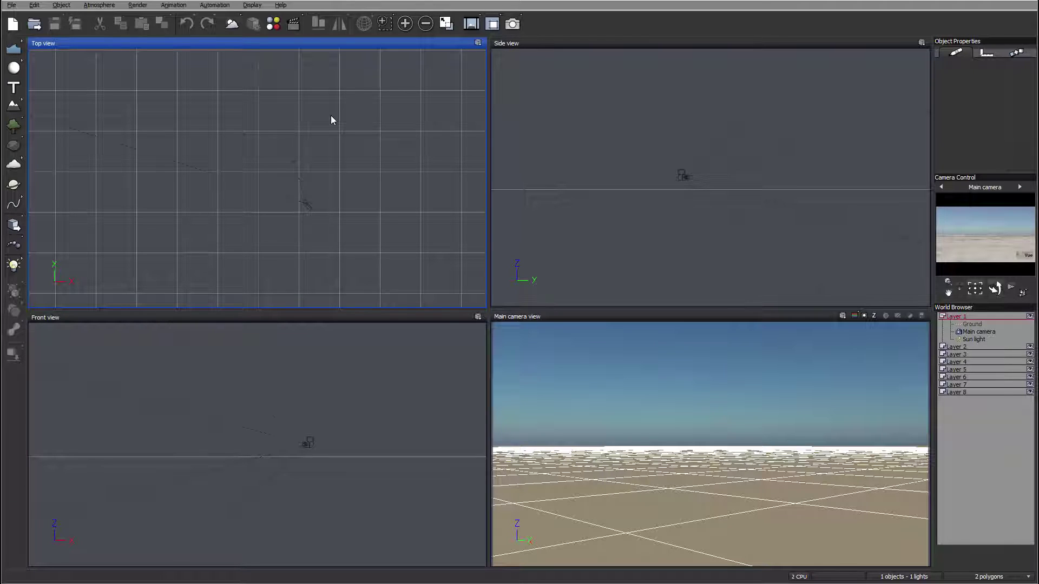
{"action": "right_click_drag", "start_coordinate": [345, 139], "coordinate": [336, 138]}
{"action": "right_click_drag", "start_coordinate": [351, 173], "coordinate": [366, 153]}
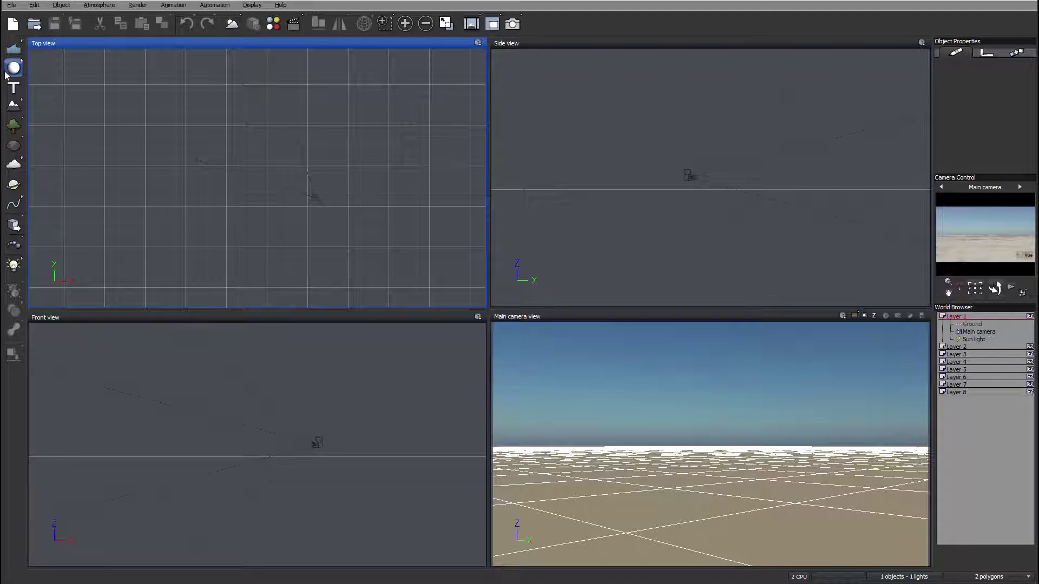
{"action": "right_click_drag", "start_coordinate": [173, 131], "coordinate": [209, 155]}
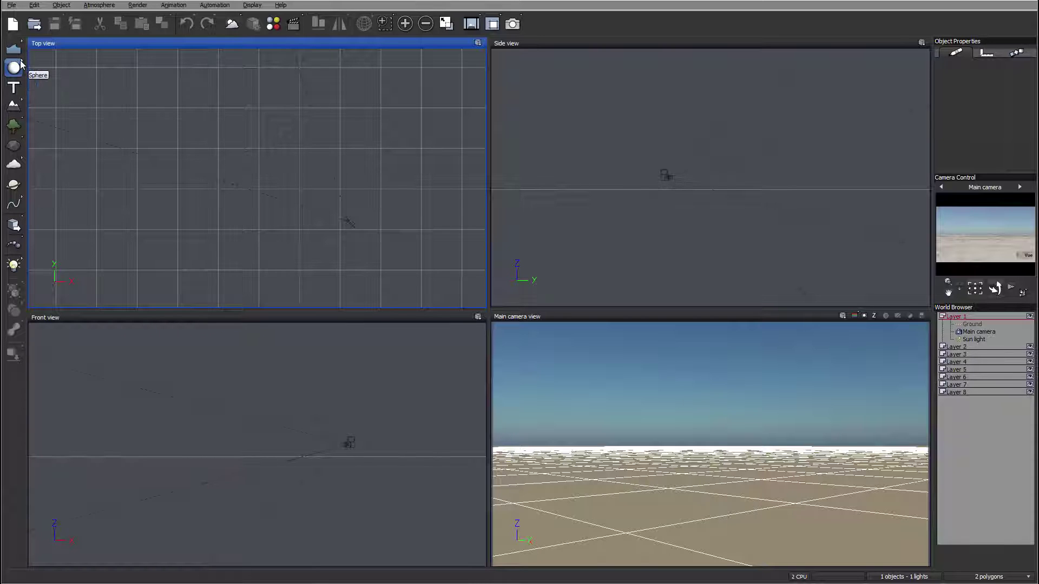
- Add a sphere, flatten and widen it, and lower it partly into the ground as the rock's base
{"action": "left_click", "coordinate": [20, 64]}
{"action": "left_click", "coordinate": [14, 68]}
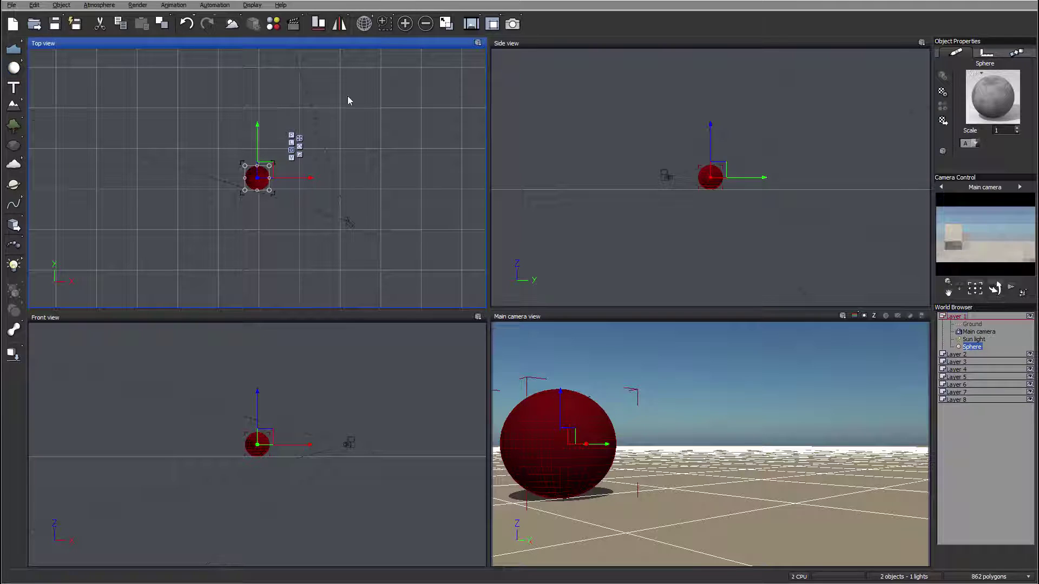
{"action": "left_click", "coordinate": [708, 172]}
{"action": "left_click_drag", "start_coordinate": [724, 165], "coordinate": [726, 188]}
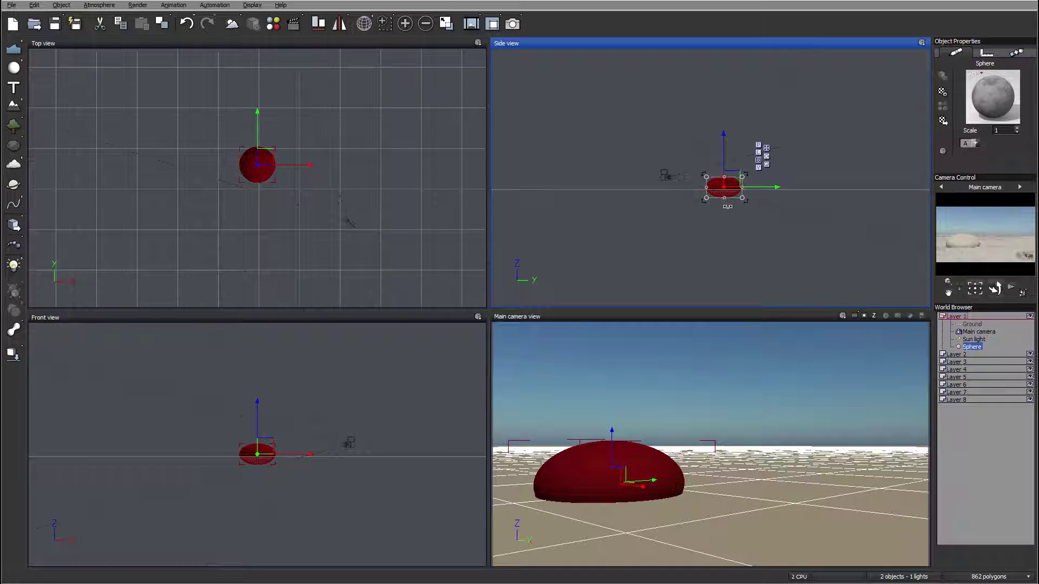
- Add a second sphere, stretch it into a long ellipsoid, tilt it slightly and place it overlapping the top of the flattened sphere
{"action": "left_click", "coordinate": [13, 67]}
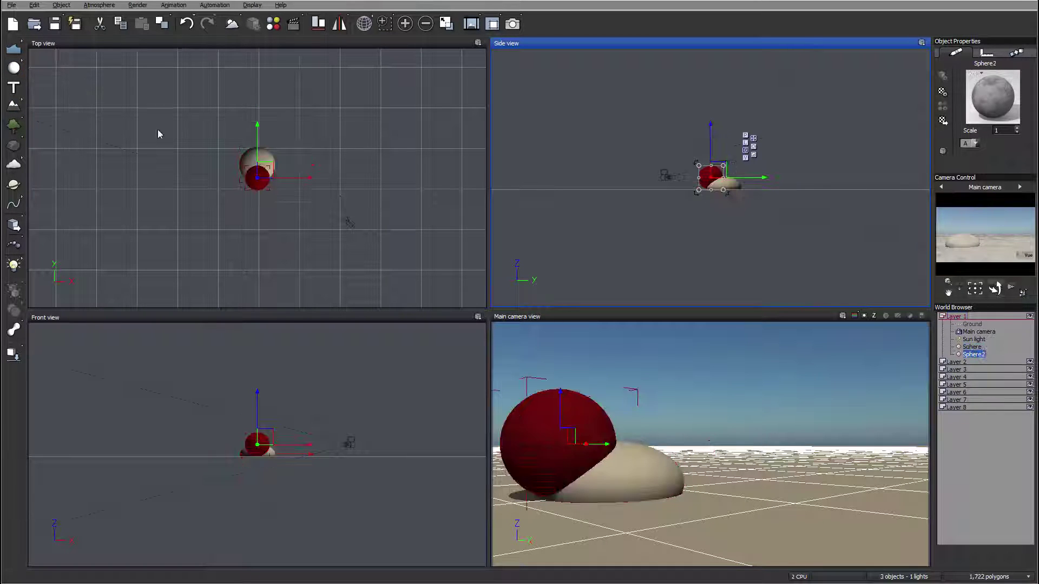
{"action": "left_click", "coordinate": [267, 178]}
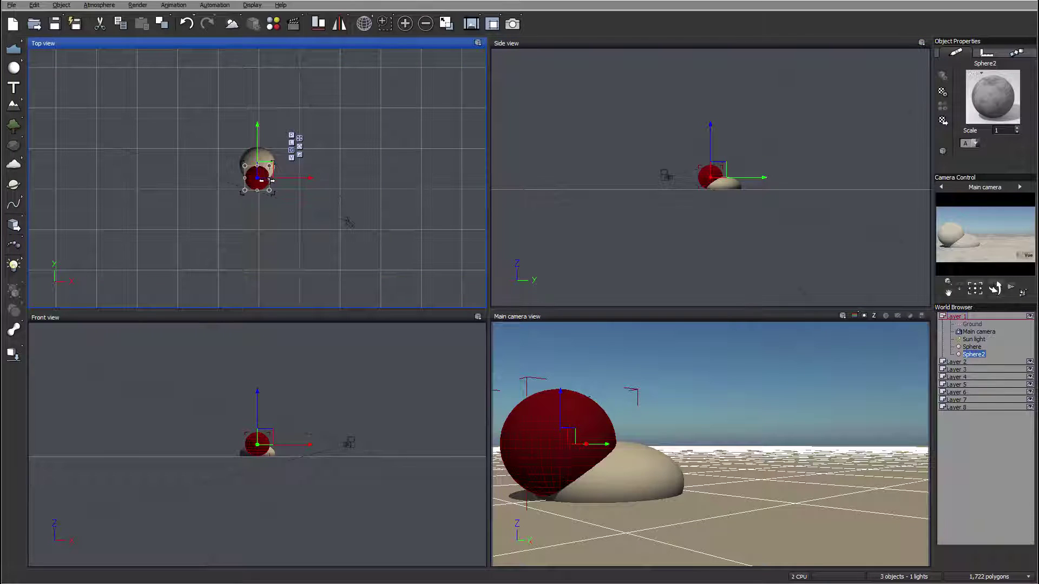
{"action": "left_click_drag", "start_coordinate": [269, 178], "coordinate": [283, 150]}
{"action": "left_click_drag", "start_coordinate": [728, 173], "coordinate": [687, 172]}
{"action": "left_click", "coordinate": [287, 160]}
{"action": "left_click_drag", "start_coordinate": [315, 182], "coordinate": [318, 164]}
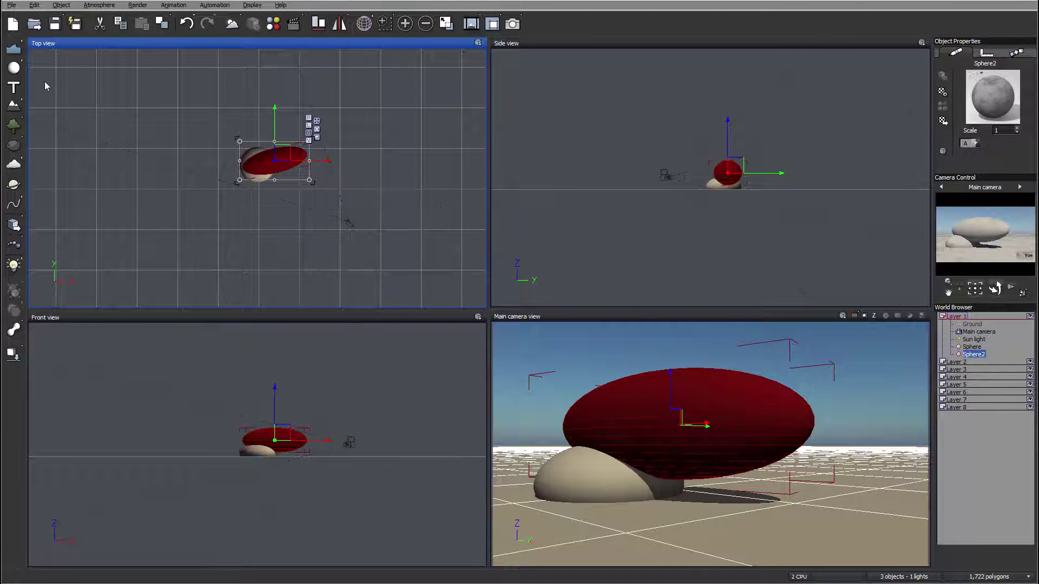
- Add a third sphere, enlarge and elongate it, and overlap it with the other two on the side opposite the long ellipsoid
{"action": "left_click", "coordinate": [14, 67]}
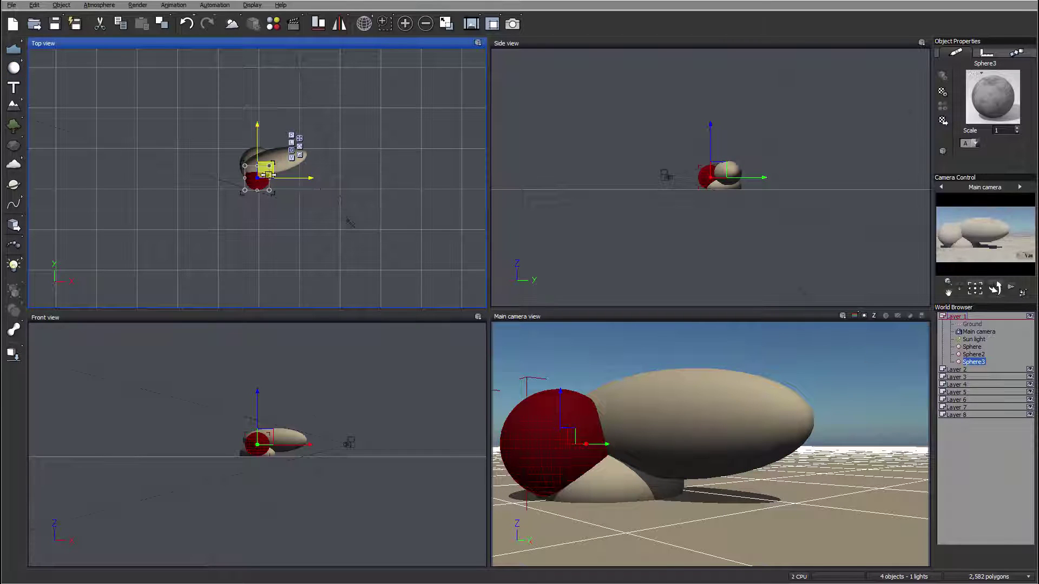
{"action": "left_click_drag", "start_coordinate": [261, 172], "coordinate": [256, 157]}
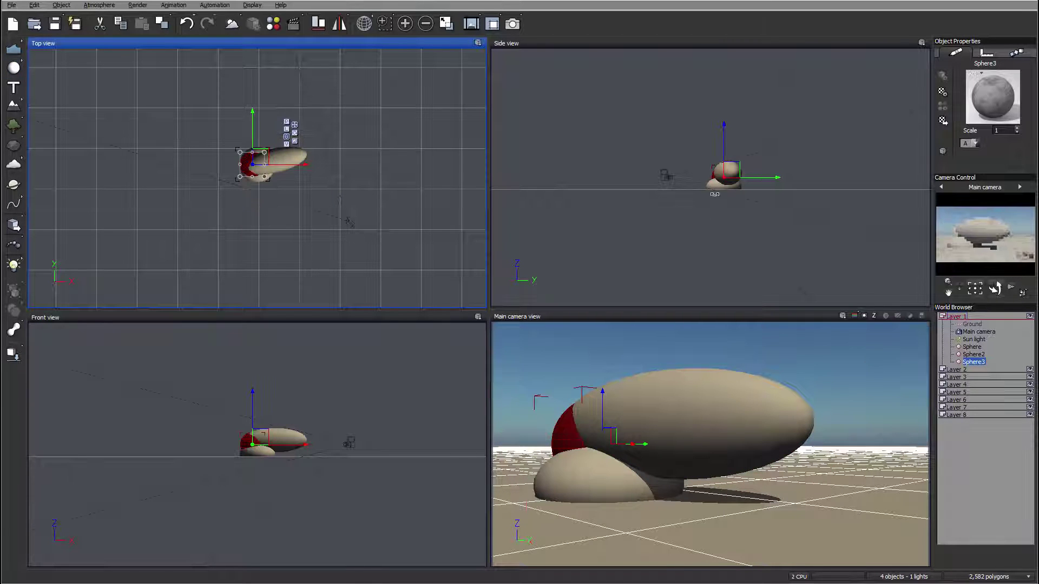
{"action": "left_click_drag", "start_coordinate": [726, 172], "coordinate": [728, 171]}
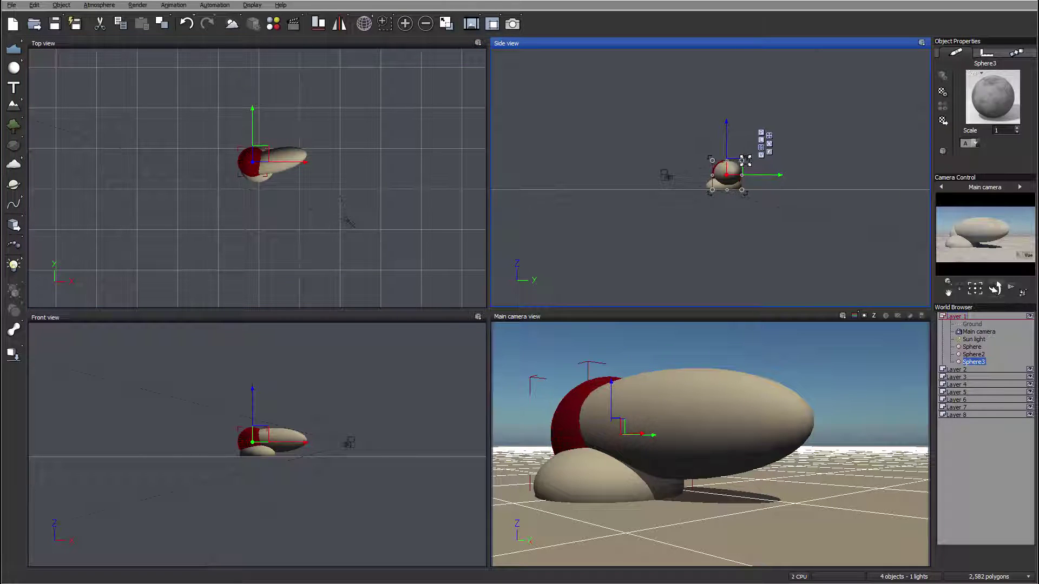
{"action": "left_click", "coordinate": [248, 164]}
{"action": "mouse_move", "coordinate": [238, 162]}
{"action": "left_mouse_down"}
{"action": "mouse_move", "coordinate": [225, 166]}
{"action": "mouse_move", "coordinate": [278, 173]}
{"action": "mouse_move", "coordinate": [274, 187]}
{"action": "mouse_move", "coordinate": [256, 168]}
{"action": "left_mouse_up"}
- Move the main camera in front of the spheres and raise it to about 3.5 m
{"action": "left_click", "coordinate": [350, 224]}
{"action": "left_click_drag", "start_coordinate": [340, 224], "coordinate": [270, 278]}
{"action": "left_click_drag", "start_coordinate": [272, 241], "coordinate": [272, 261]}
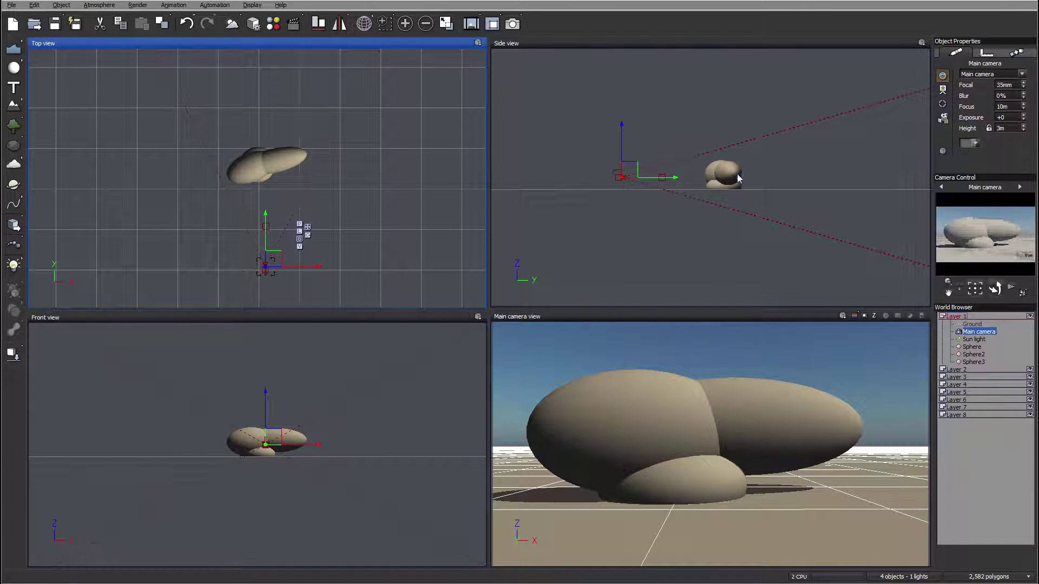
{"action": "left_click_drag", "start_coordinate": [622, 173], "coordinate": [627, 167]}
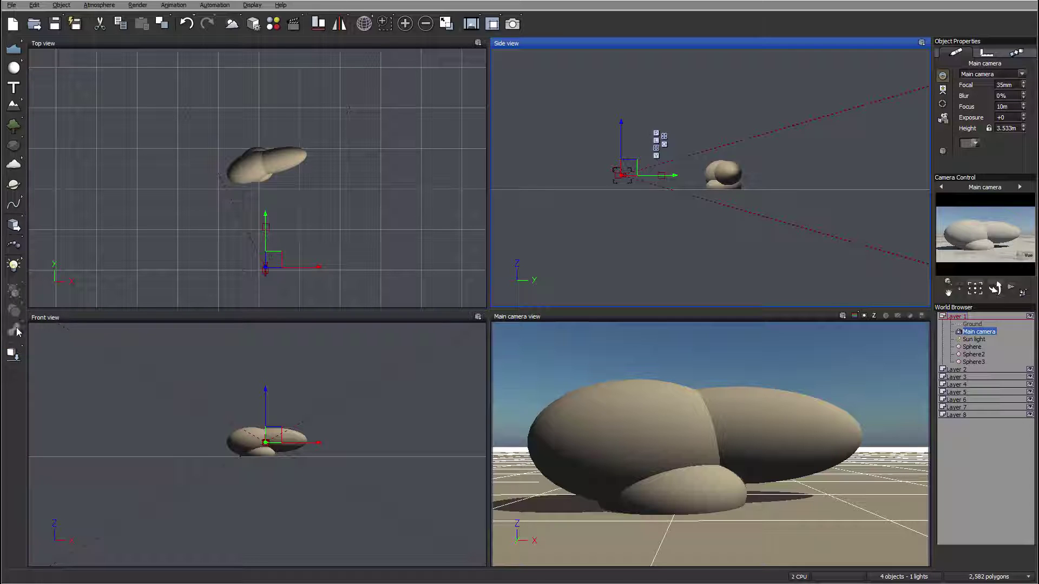
- Combine all three spheres into a metablob
{"action": "left_click", "coordinate": [971, 346]}
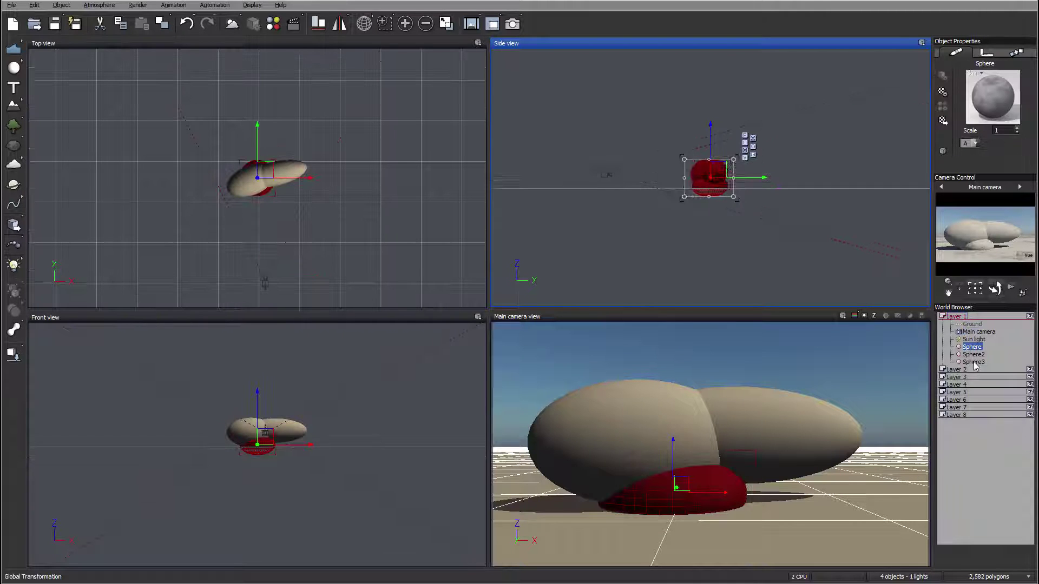
{"action": "left_click", "coordinate": [974, 362], "text": "shift"}
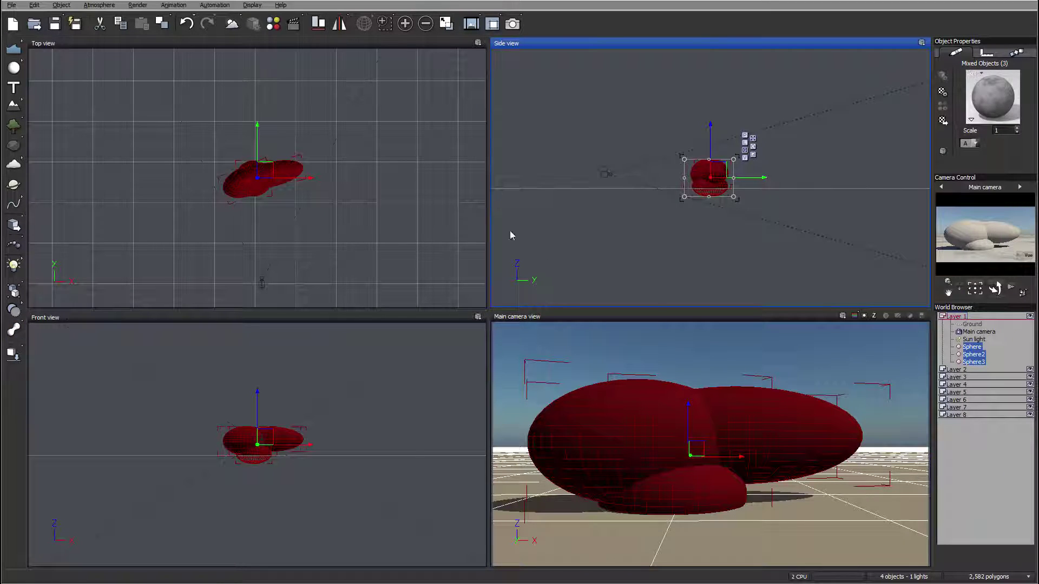
{"action": "left_click", "coordinate": [14, 330]}
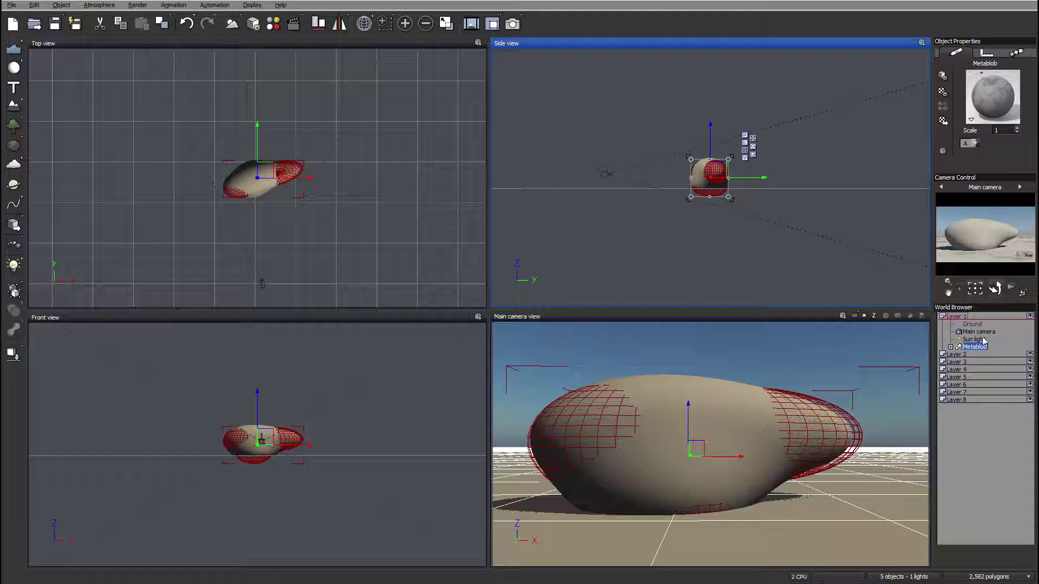
- Stretch the flattened base sphere inside the metablob toward the camera
{"action": "left_click", "coordinate": [950, 347]}
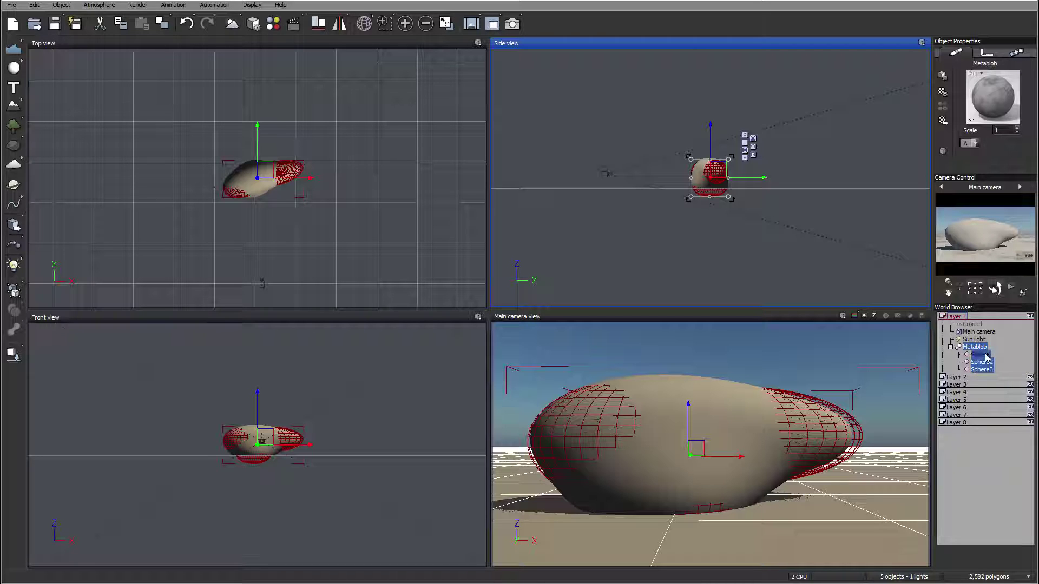
{"action": "left_click", "coordinate": [985, 354]}
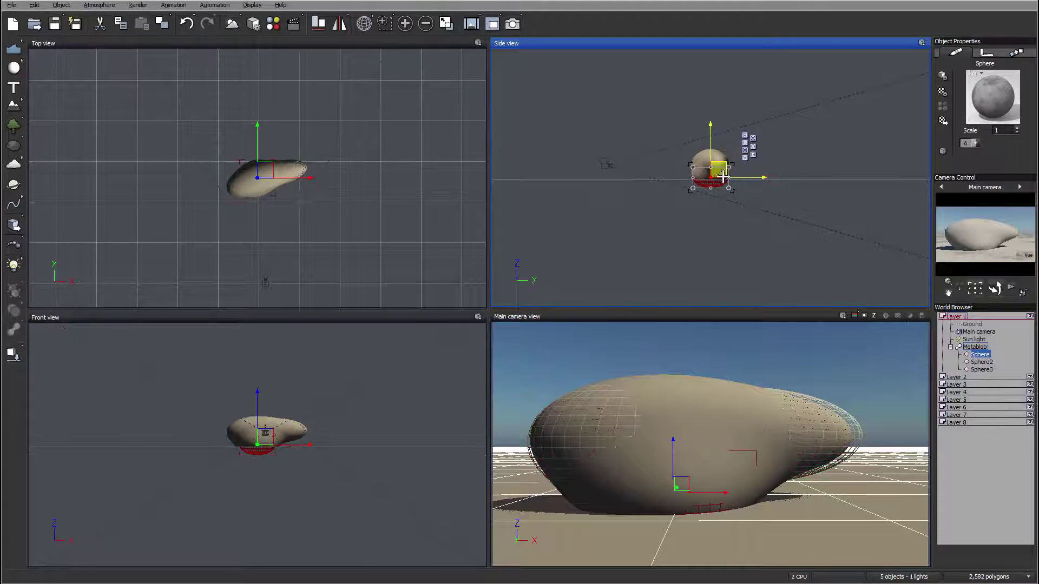
{"action": "mouse_move", "coordinate": [741, 177]}
{"action": "left_mouse_down"}
{"action": "mouse_move", "coordinate": [760, 177]}
{"action": "mouse_move", "coordinate": [687, 176]}
{"action": "mouse_move", "coordinate": [743, 174]}
{"action": "left_mouse_up"}
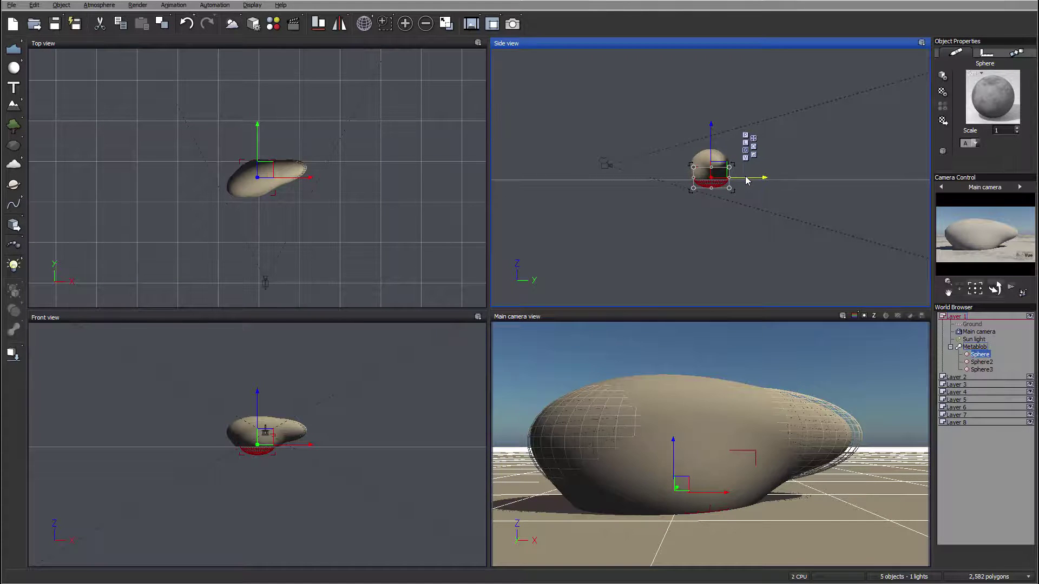
{"action": "left_click_drag", "start_coordinate": [695, 179], "coordinate": [685, 179]}
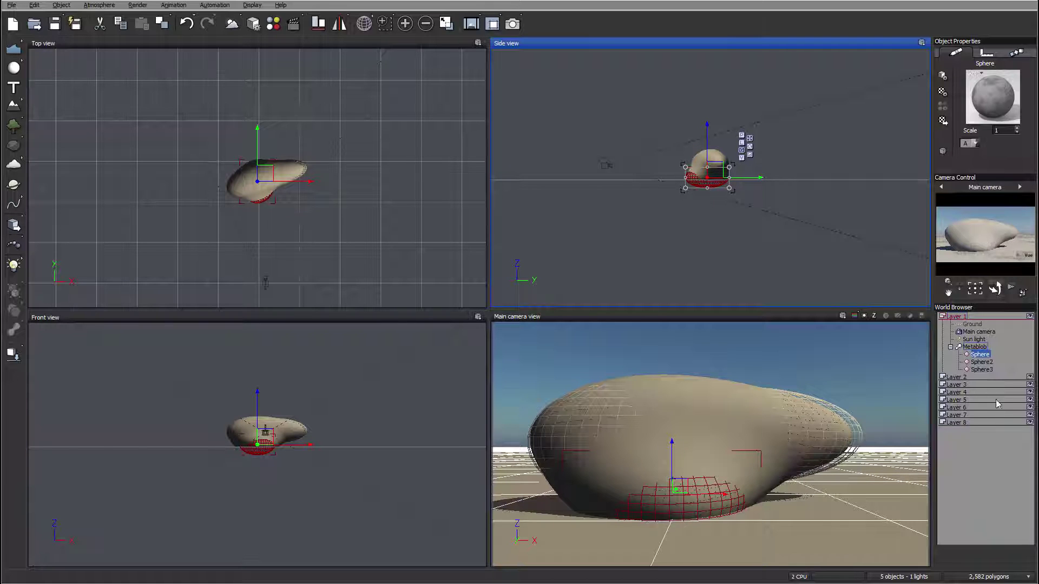
- Enlarge Sphere3 inside the metablob slightly outward to reshape that end of the rock
{"action": "left_click", "coordinate": [982, 362]}
{"action": "left_click", "coordinate": [981, 369]}
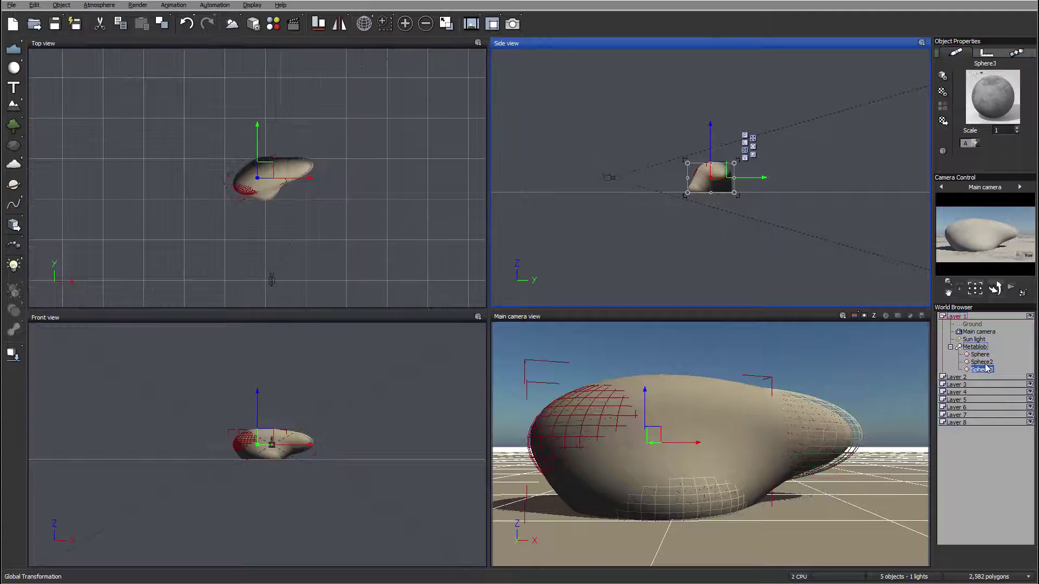
{"action": "left_click", "coordinate": [245, 185]}
{"action": "mouse_move", "coordinate": [227, 199]}
{"action": "left_mouse_down"}
{"action": "mouse_move", "coordinate": [216, 198]}
{"action": "mouse_move", "coordinate": [223, 204]}
{"action": "left_mouse_up"}
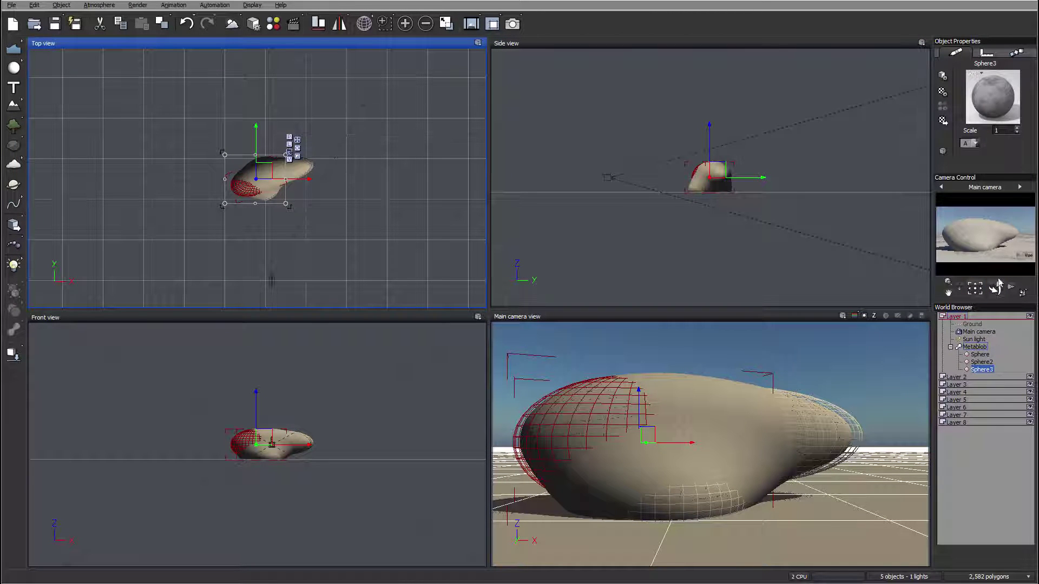
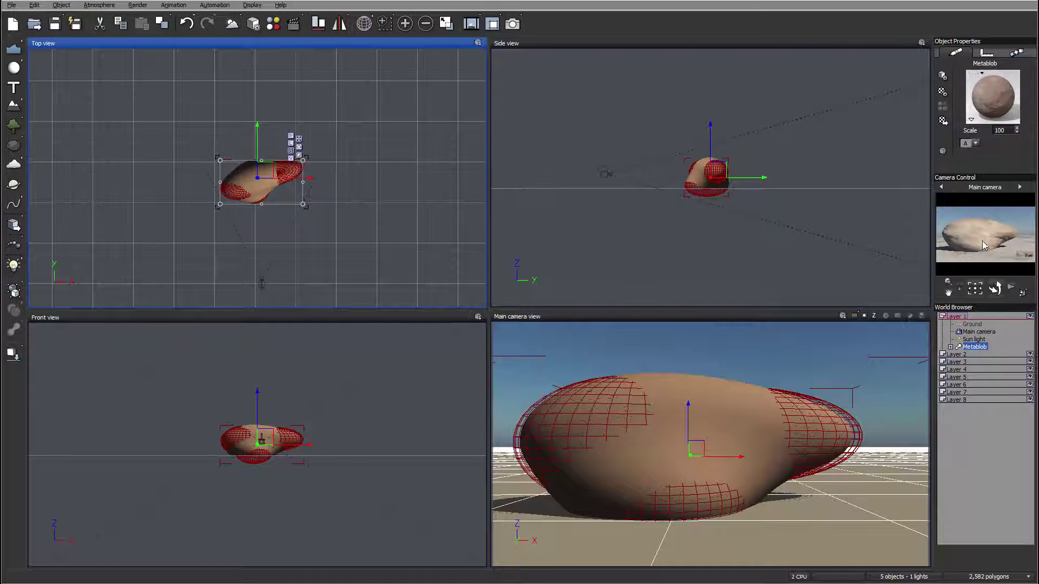
- Open the metablob's Red-Brown Rock material and examine its basic and advanced editors and the available material types
{"action": "double_click", "coordinate": [994, 96]}
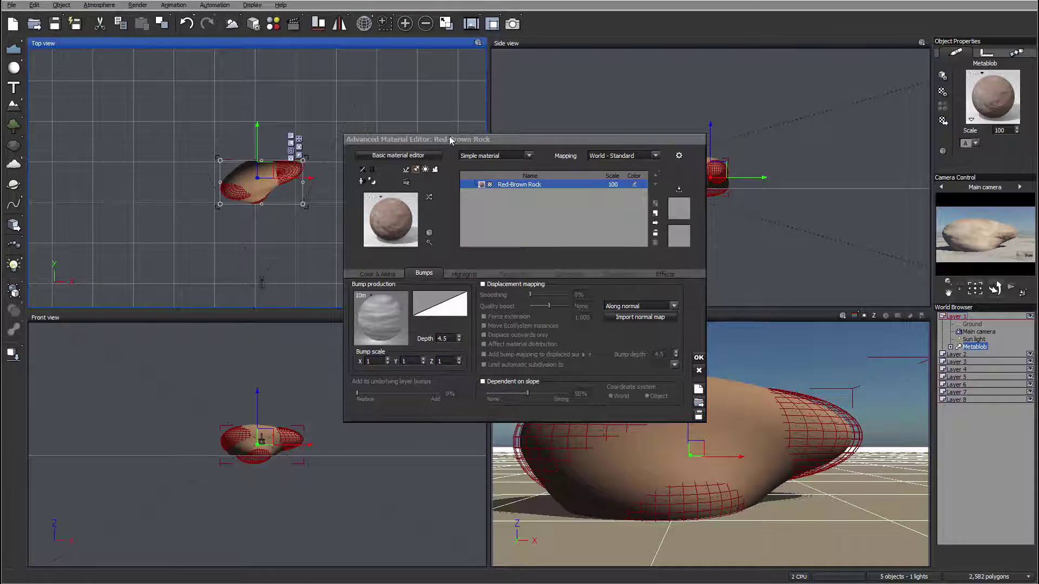
{"action": "left_click_drag", "start_coordinate": [450, 141], "coordinate": [447, 129]}
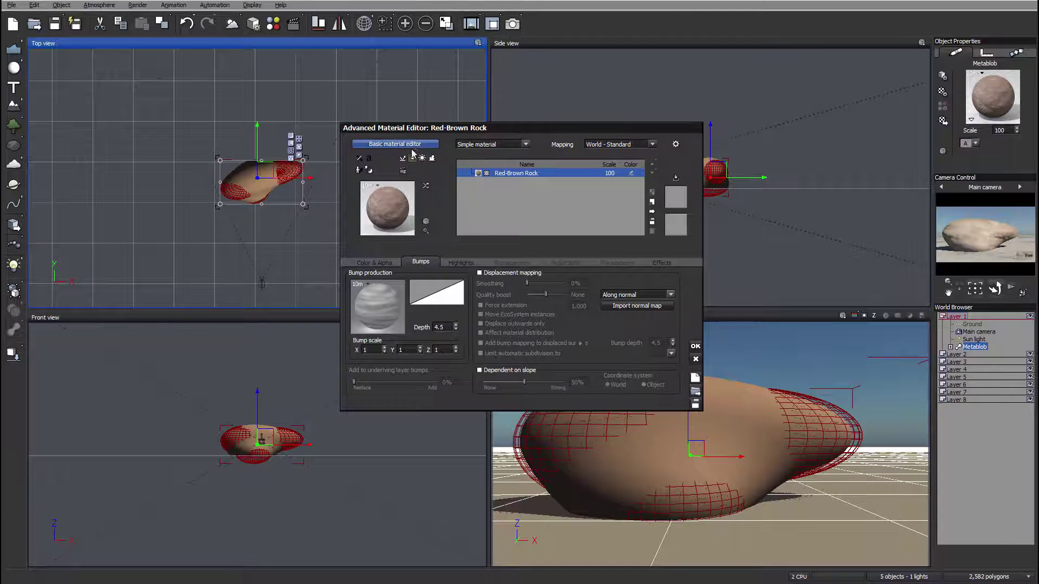
{"action": "left_click", "coordinate": [394, 144]}
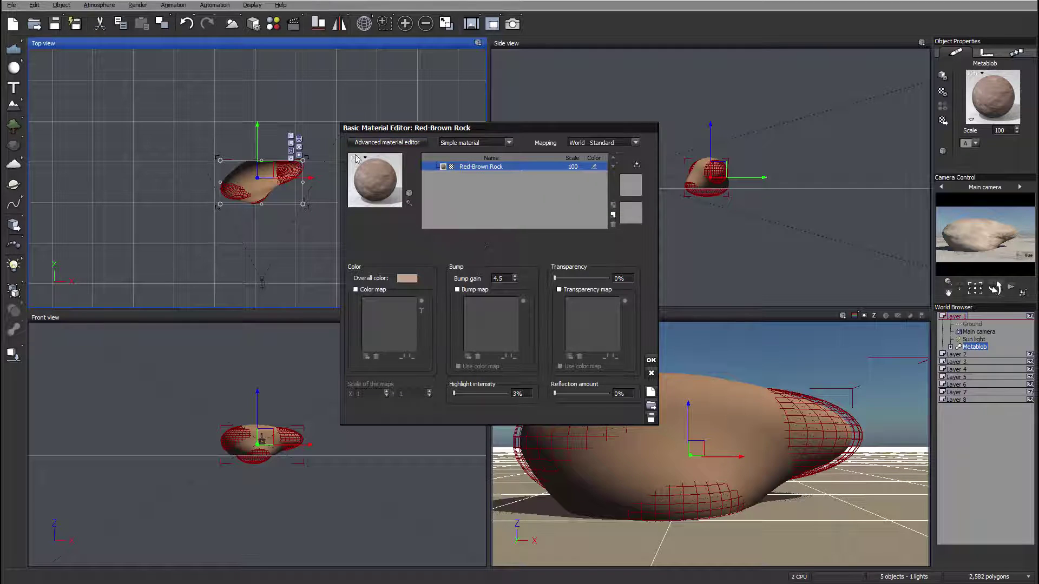
{"action": "left_click", "coordinate": [388, 143]}
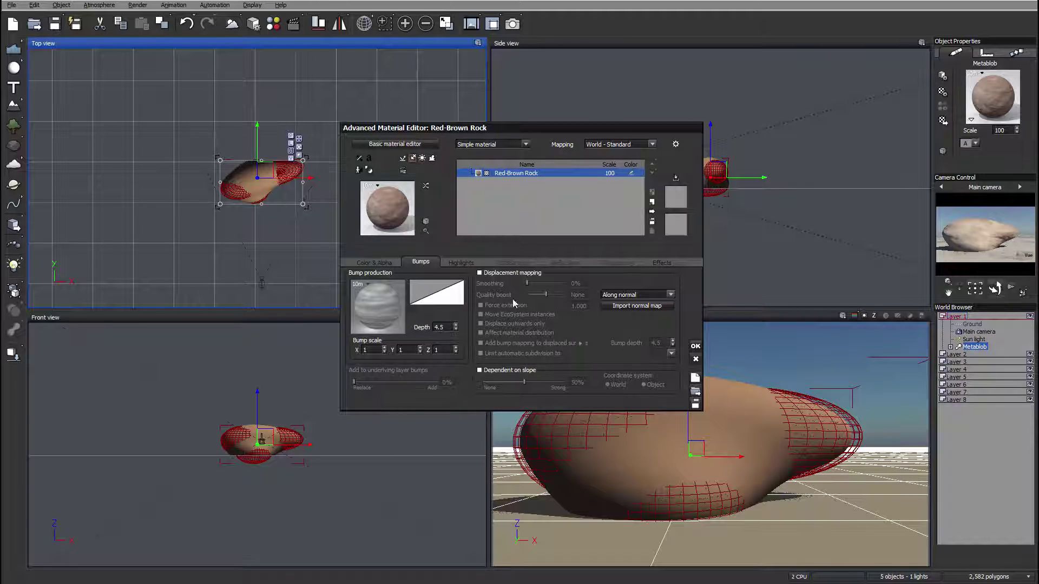
{"action": "left_click", "coordinate": [526, 144]}
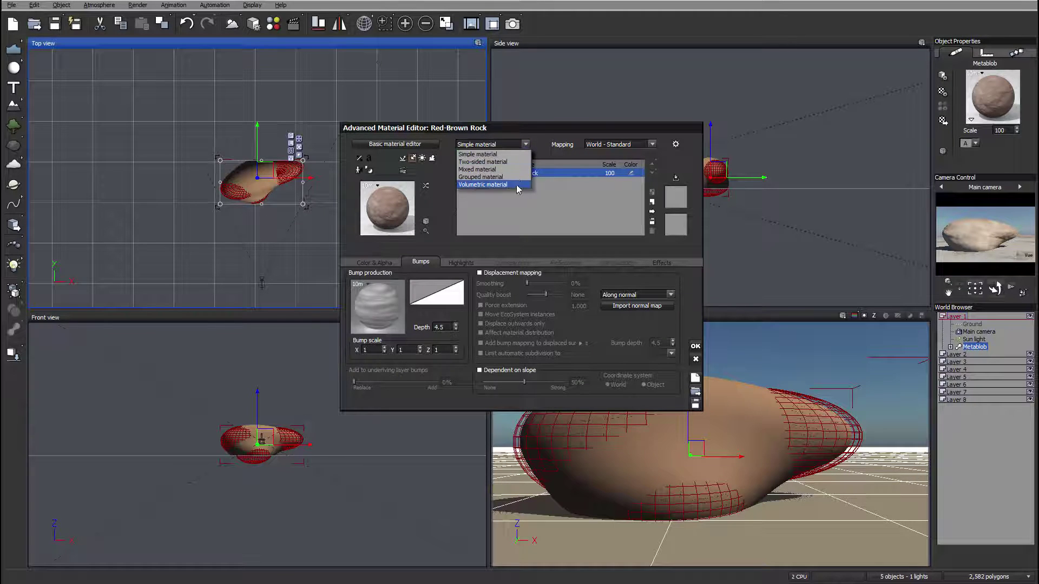
{"action": "left_click", "coordinate": [540, 128]}
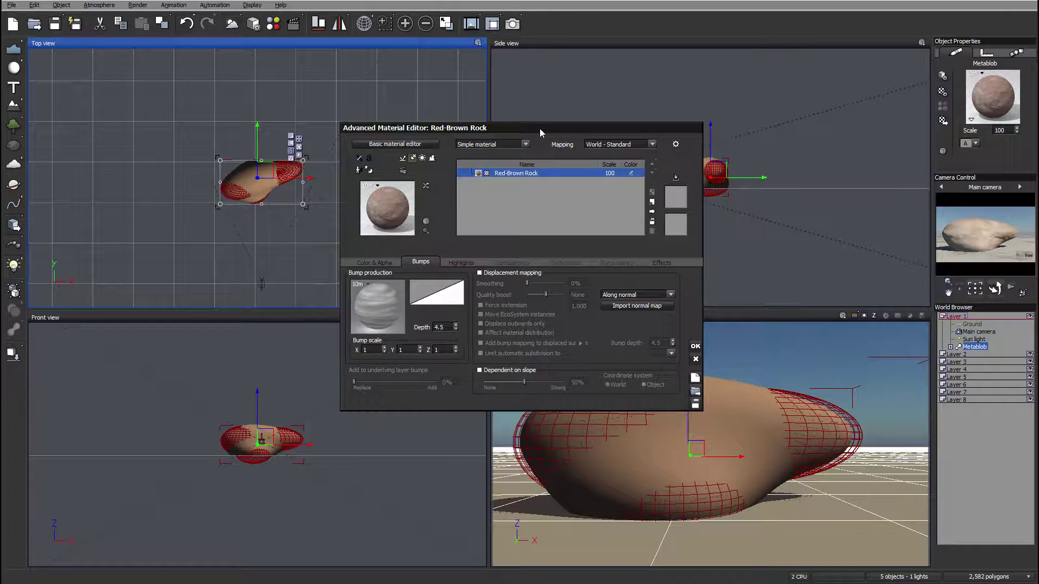
- Enable displacement mapping for the Red-Brown Rock material with a depth of 15 and apply it to the metablob
{"action": "left_click", "coordinate": [358, 261]}
{"action": "left_click", "coordinate": [422, 263]}
{"action": "left_click", "coordinate": [479, 272]}
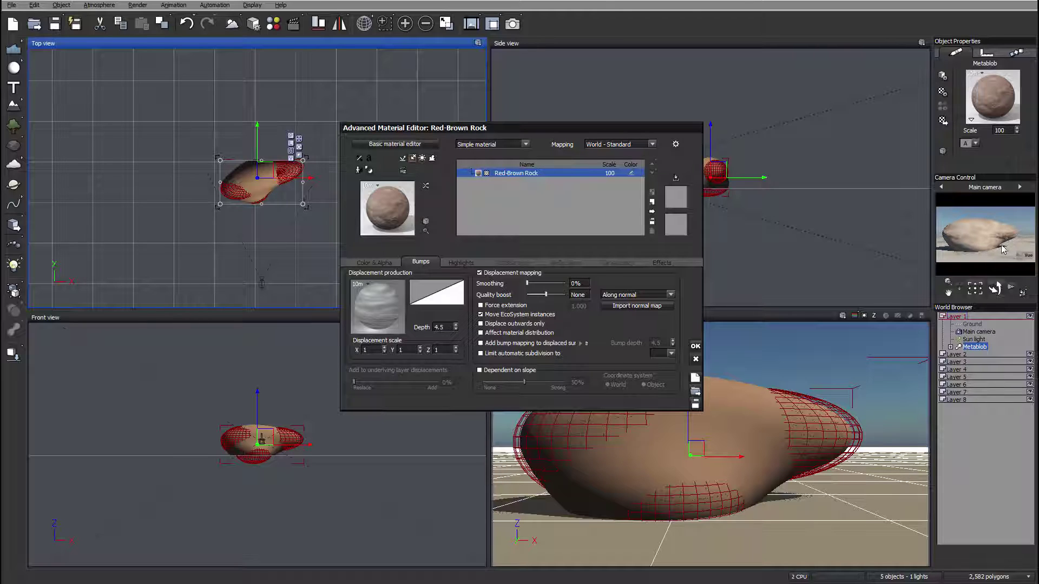
{"action": "left_click", "coordinate": [443, 327]}
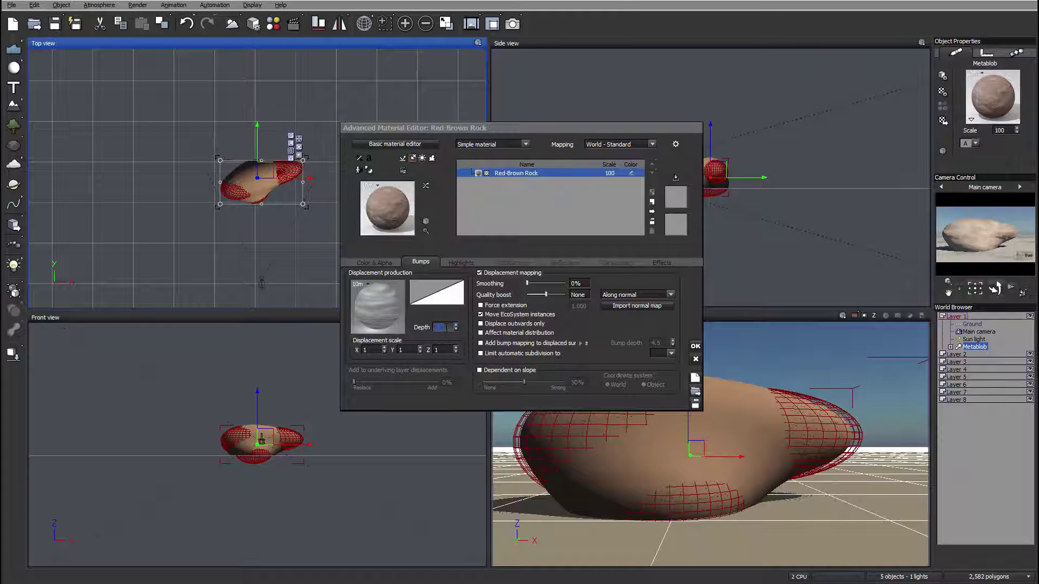
{"action": "type", "text": "15"}
{"action": "key", "text": "Return"}
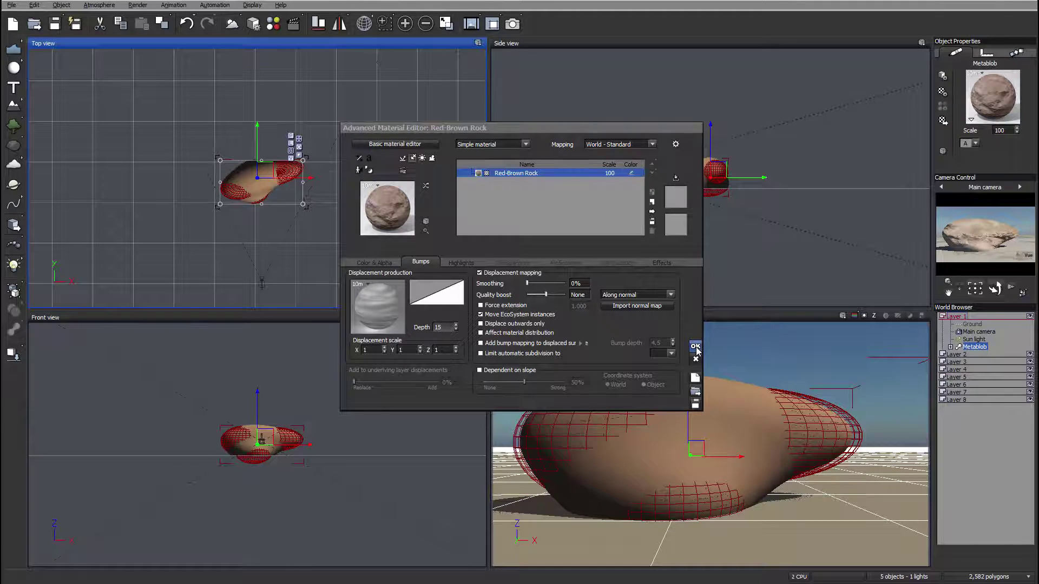
{"action": "left_click", "coordinate": [695, 347]}
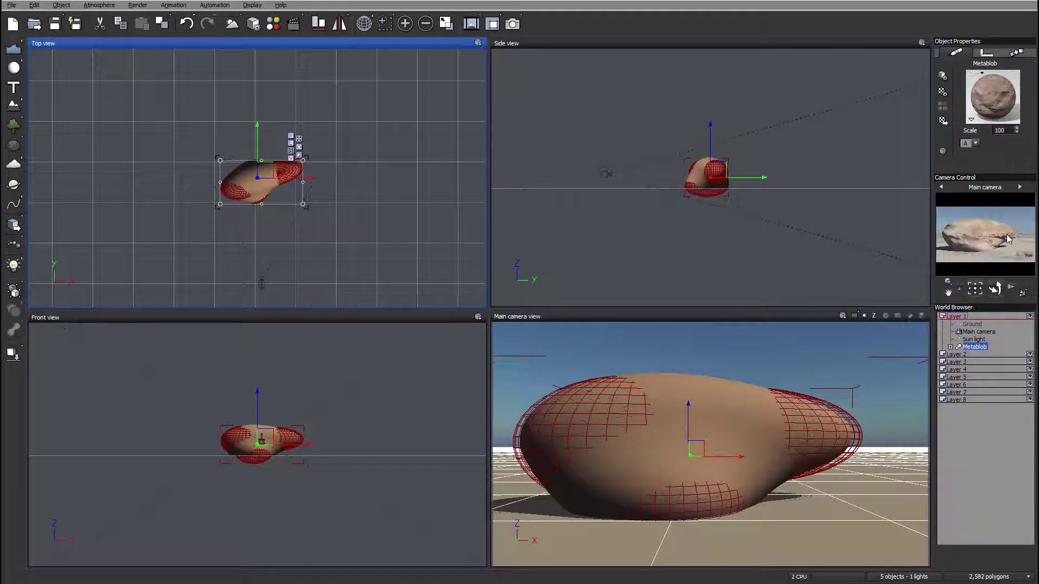
- Stretch the base sphere inside the metablob further toward the camera and extend its underside deeper below the ground
{"action": "left_click", "coordinate": [950, 347]}
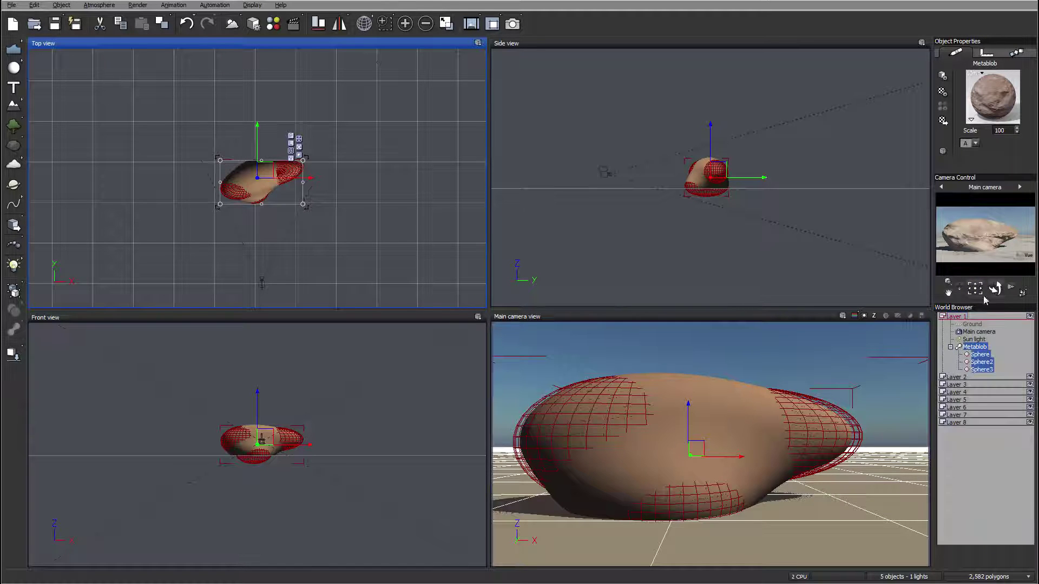
{"action": "left_click", "coordinate": [985, 354]}
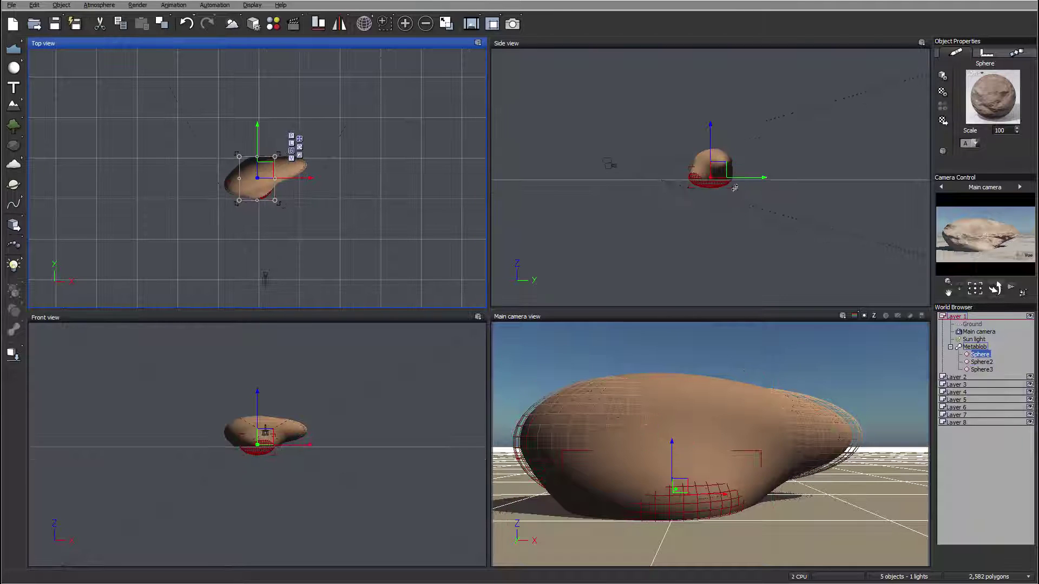
{"action": "right_click", "coordinate": [709, 179]}
{"action": "right_click_drag", "start_coordinate": [702, 141], "coordinate": [686, 104]}
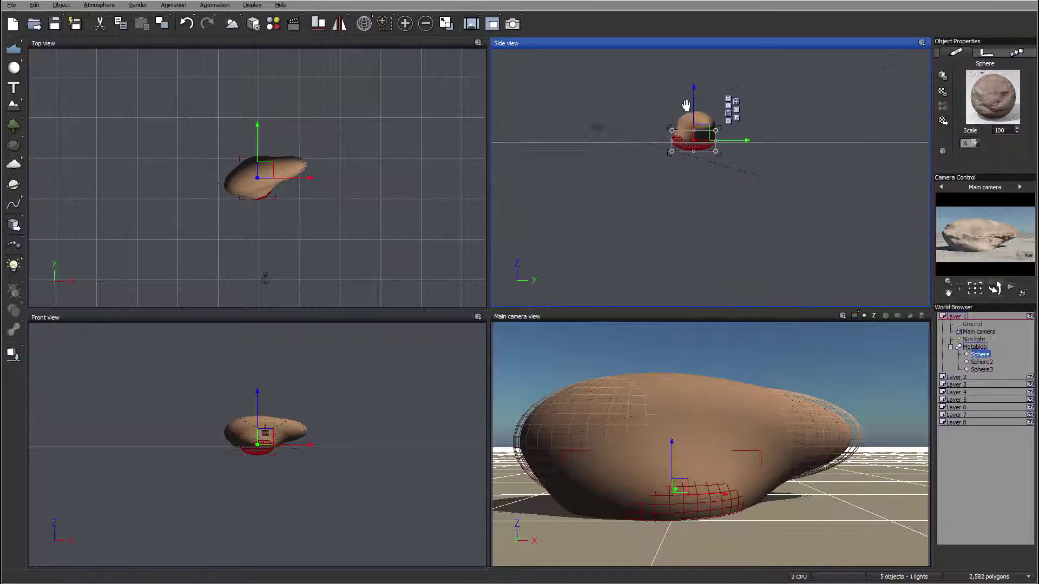
{"action": "scroll", "coordinate": [686, 106], "scroll_direction": "up", "scroll_amount": 4}
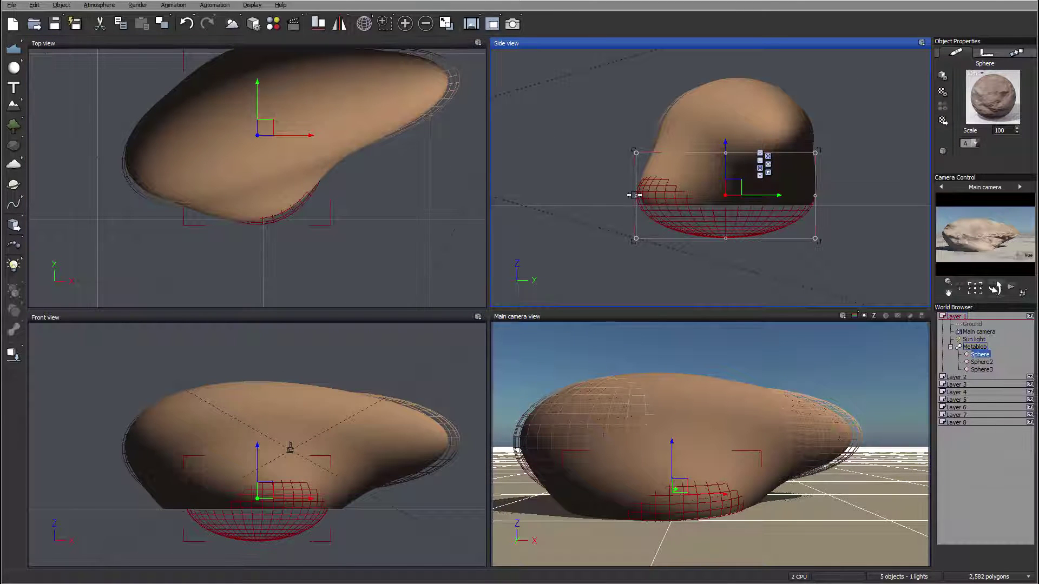
{"action": "left_click_drag", "start_coordinate": [633, 194], "coordinate": [608, 196]}
{"action": "left_click_drag", "start_coordinate": [712, 239], "coordinate": [712, 252]}
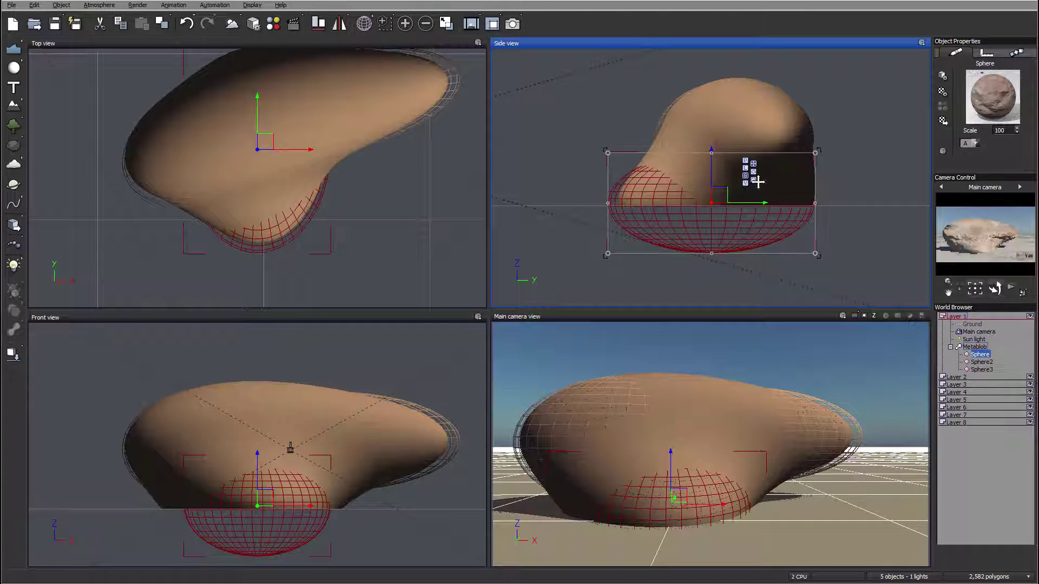
{"action": "left_click_drag", "start_coordinate": [711, 253], "coordinate": [708, 260]}
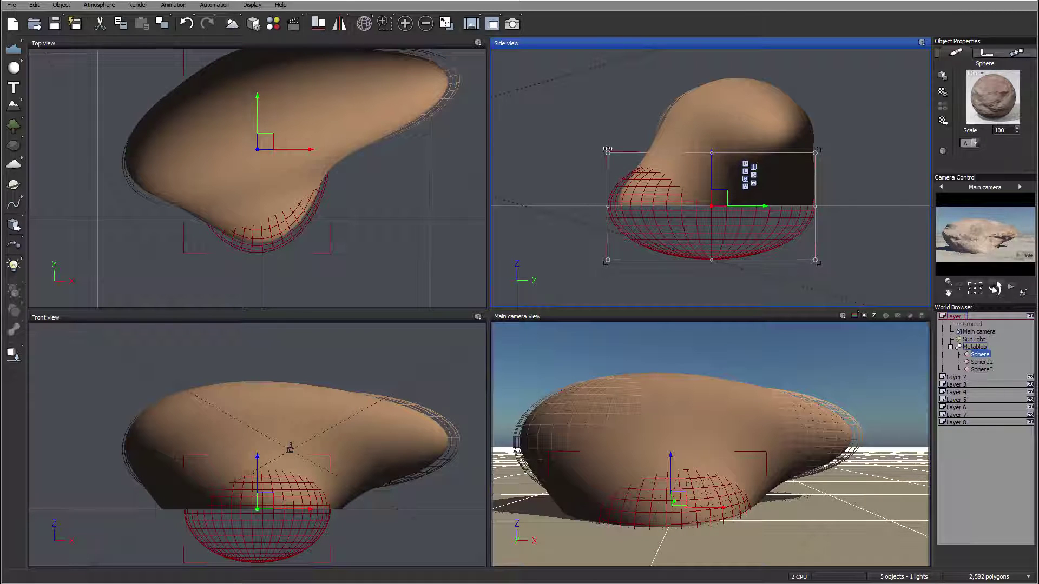
{"action": "left_click", "coordinate": [576, 157]}
{"action": "scroll", "coordinate": [577, 158], "scroll_direction": "down", "scroll_amount": 5}
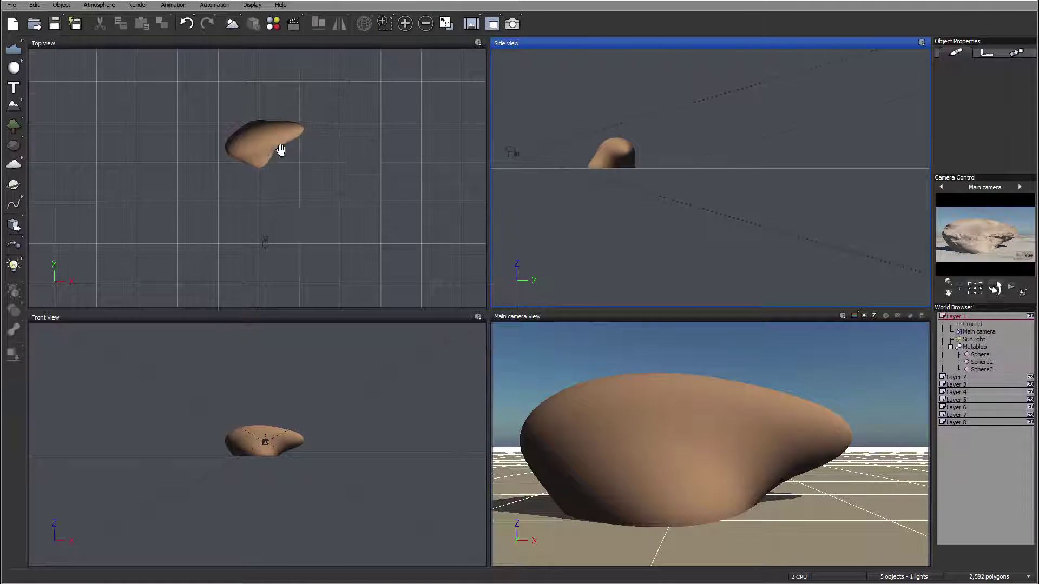
- Collapse the metablob's object hierarchy and select the whole metablob
{"action": "right_click_drag", "start_coordinate": [283, 148], "coordinate": [329, 119]}
{"action": "scroll", "coordinate": [391, 164], "scroll_direction": "up", "scroll_amount": 3}
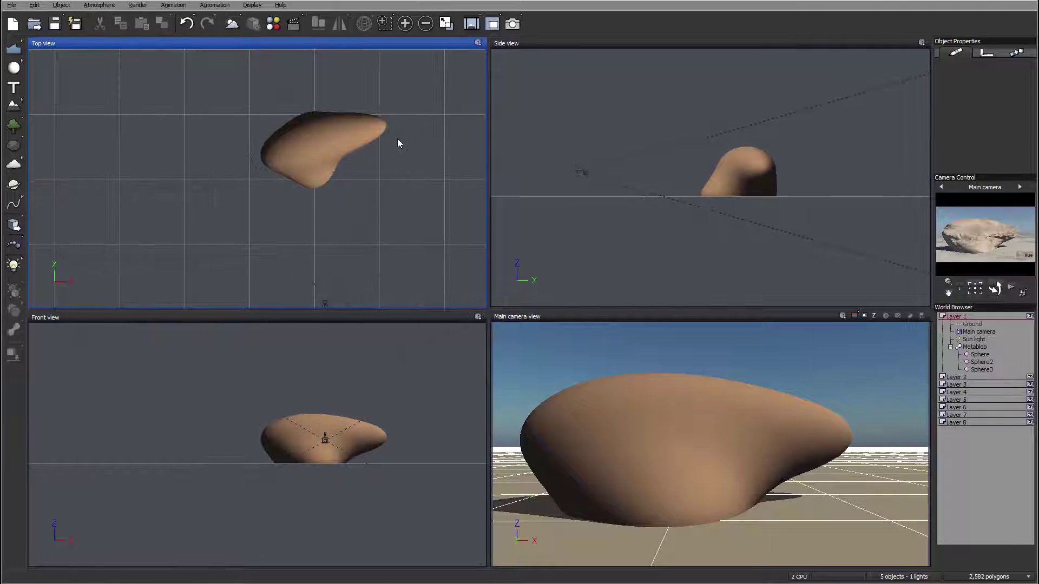
{"action": "left_click", "coordinate": [950, 347]}
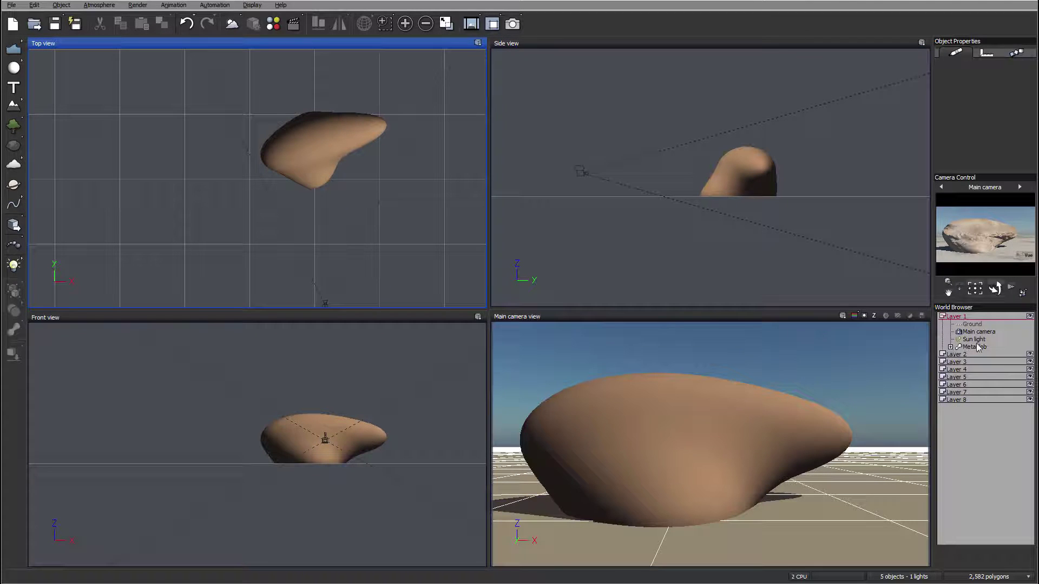
{"action": "left_click", "coordinate": [974, 347]}
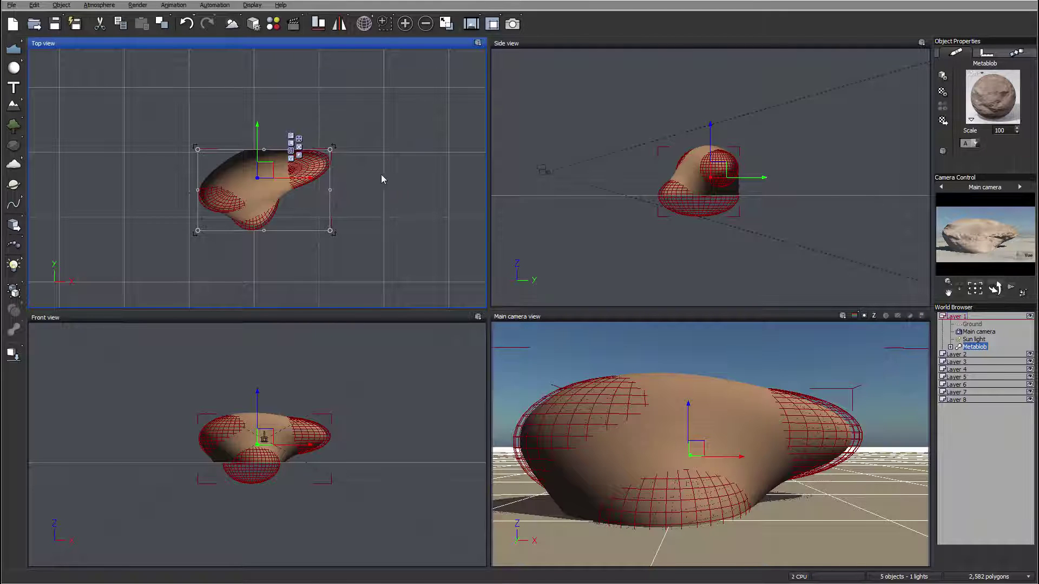
{"action": "right_click_drag", "start_coordinate": [381, 174], "coordinate": [364, 188]}
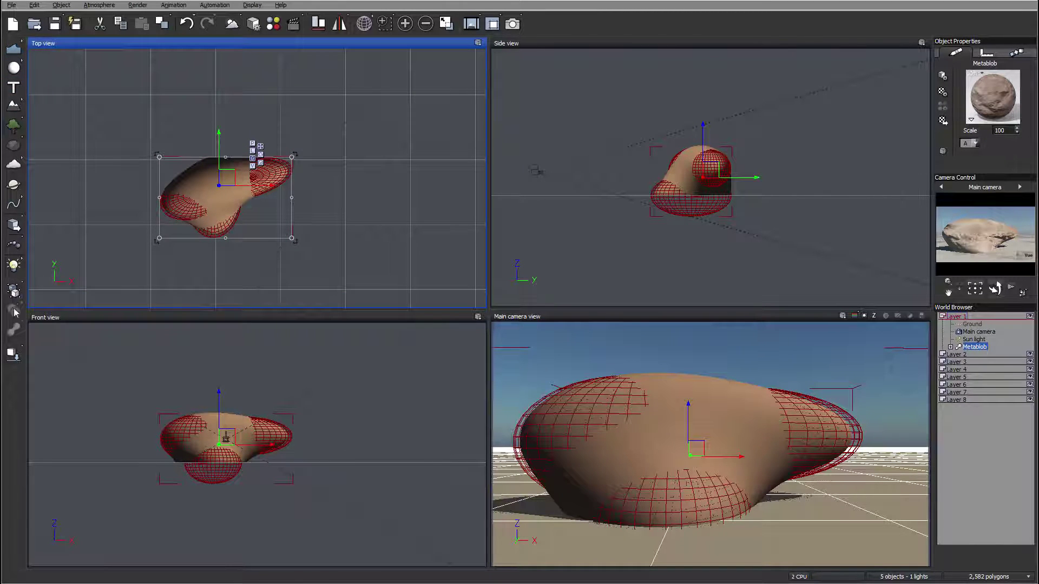
- Open the plant library and enable tab names on its category tabs in the browser options
{"action": "left_click", "coordinate": [14, 127]}
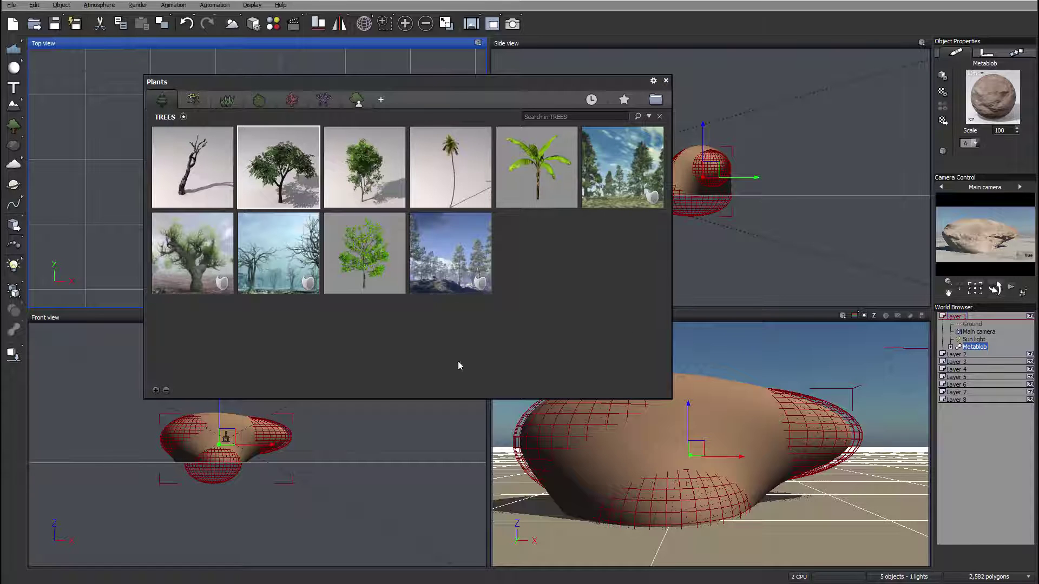
{"action": "left_click_drag", "start_coordinate": [429, 85], "coordinate": [496, 90]}
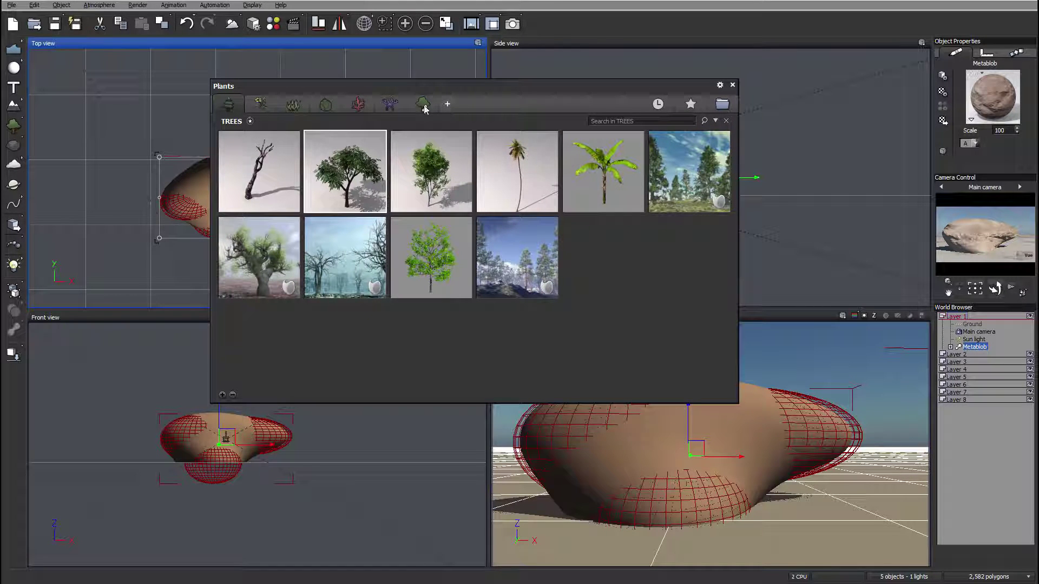
{"action": "left_click", "coordinate": [720, 85]}
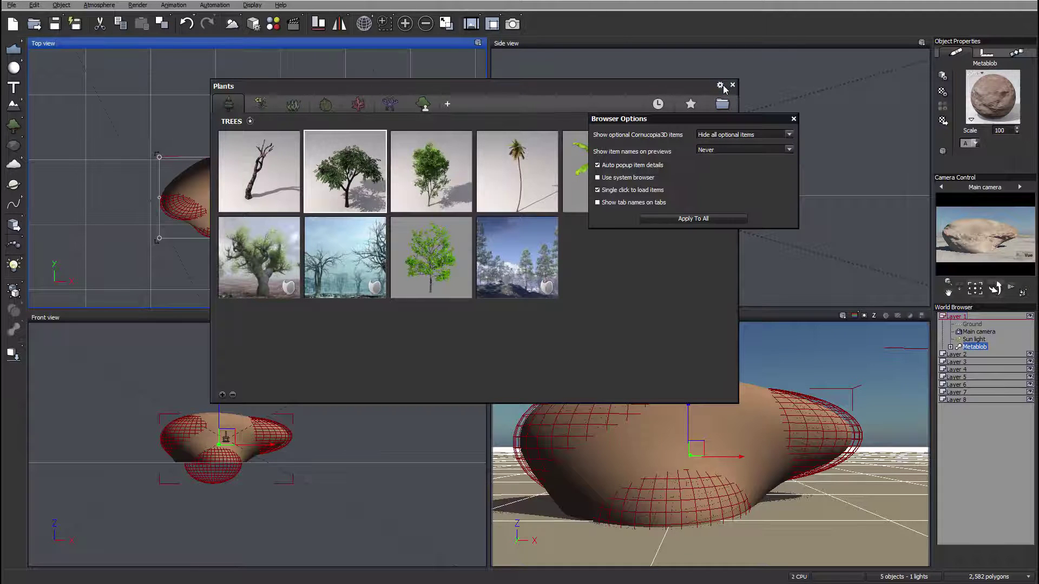
{"action": "left_click", "coordinate": [608, 203]}
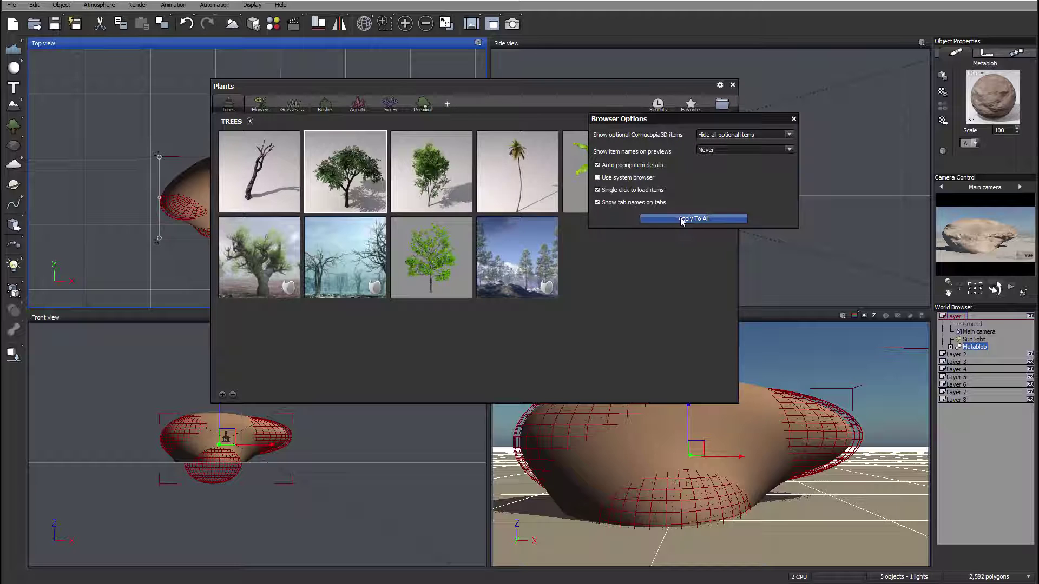
{"action": "left_click", "coordinate": [793, 117]}
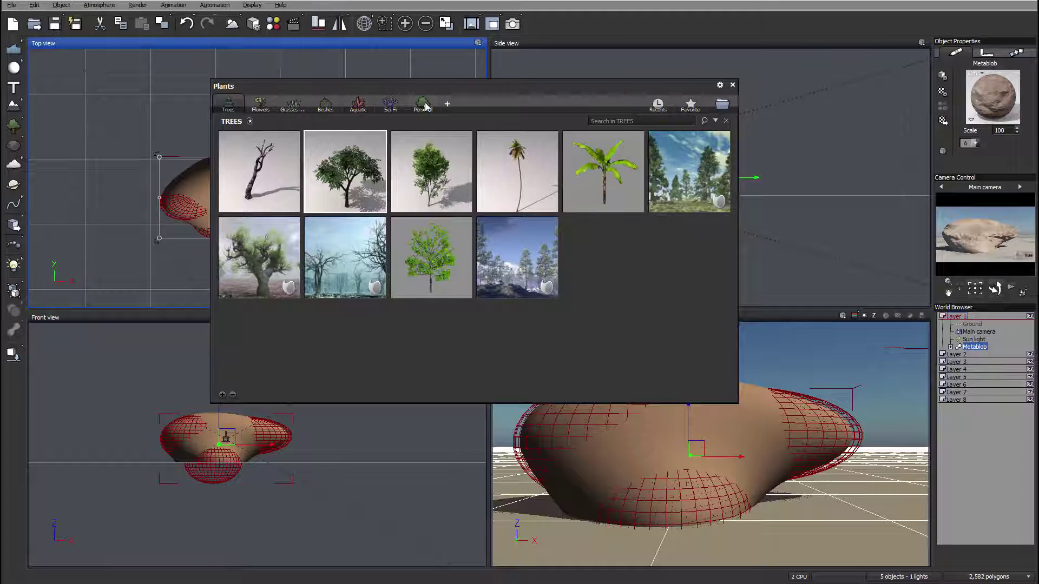
- Look through the plant library's tree, flower, grass and bush categories and their item details
{"action": "mouse_move", "coordinate": [560, 300]}
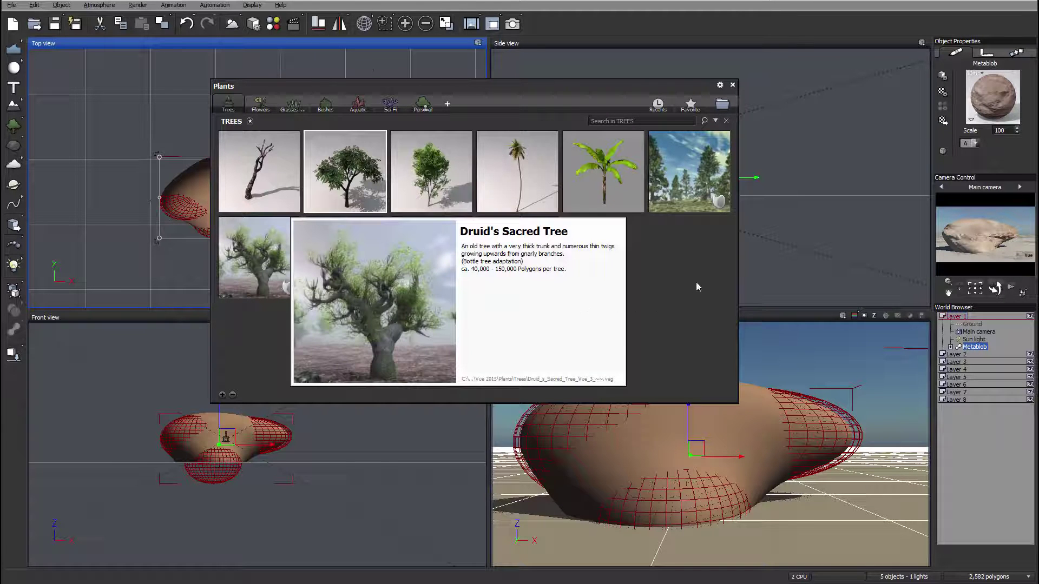
{"action": "left_click", "coordinate": [260, 105]}
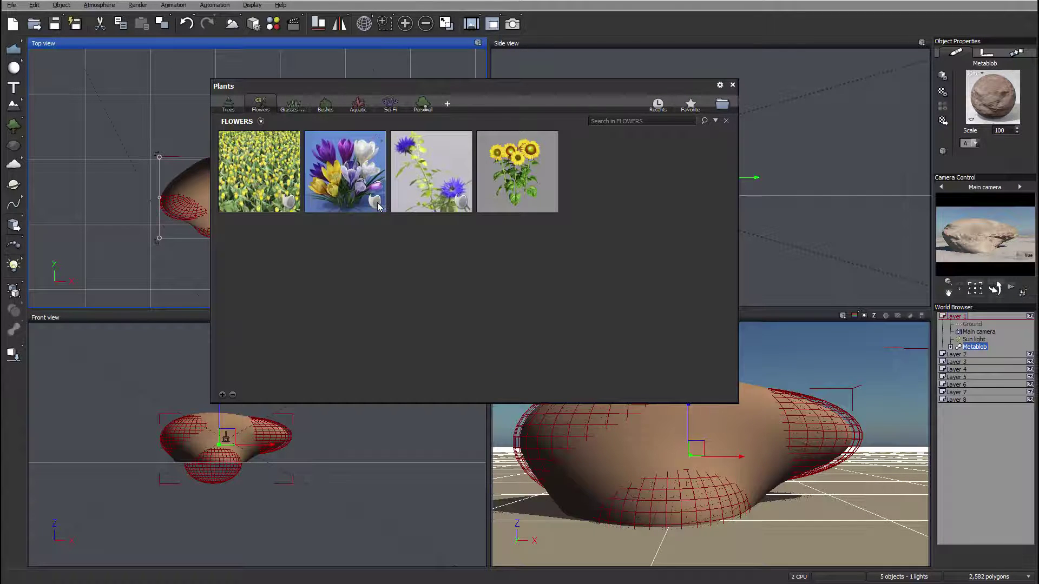
{"action": "left_click", "coordinate": [291, 107]}
{"action": "mouse_move", "coordinate": [728, 315]}
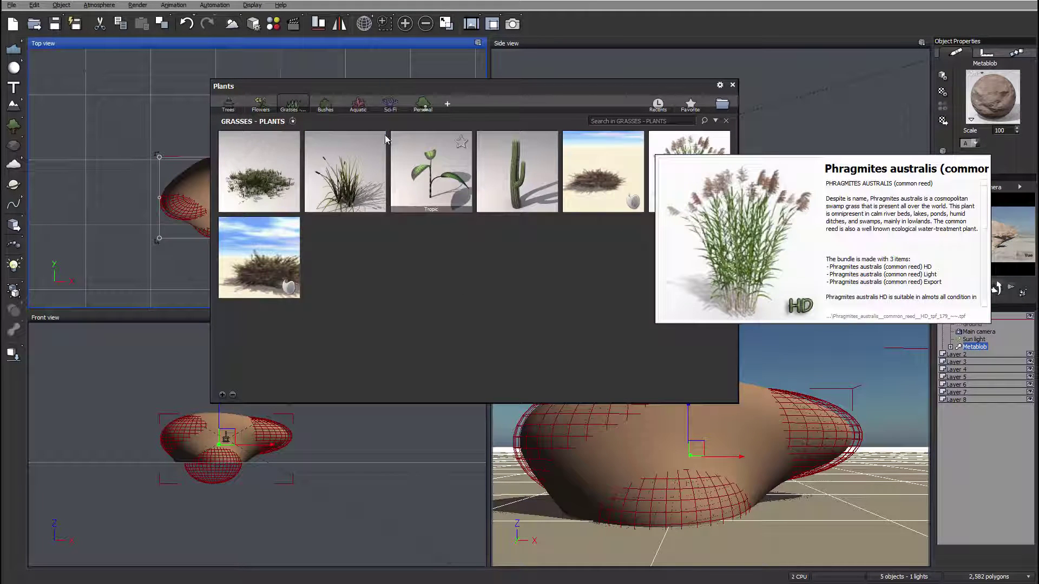
{"action": "left_click", "coordinate": [323, 105]}
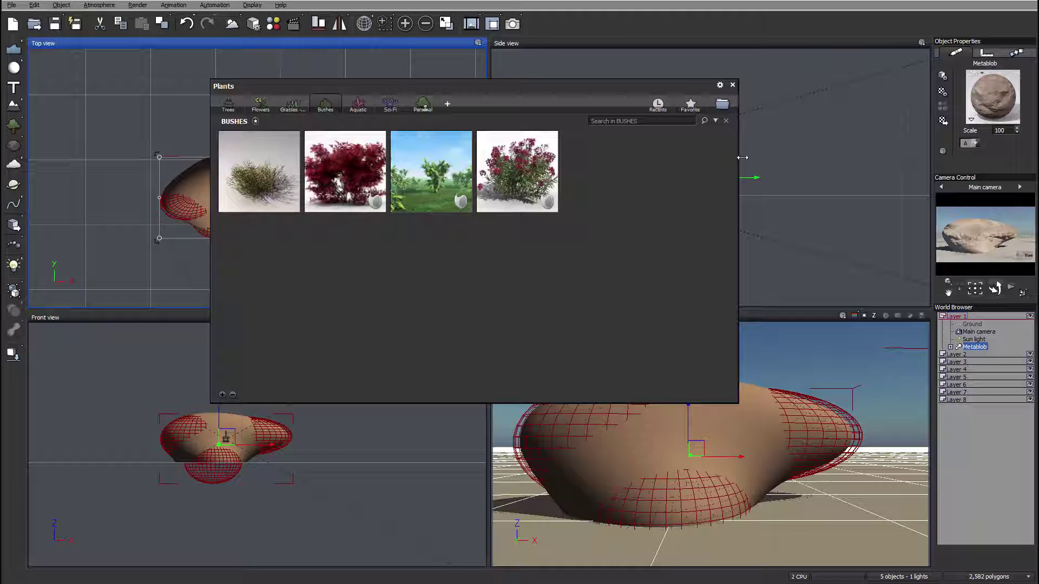
- Switch to the web browser and look over the XfrogPlants overview page on xfrog.com
{"action": "key", "text": "alt+Tab"}
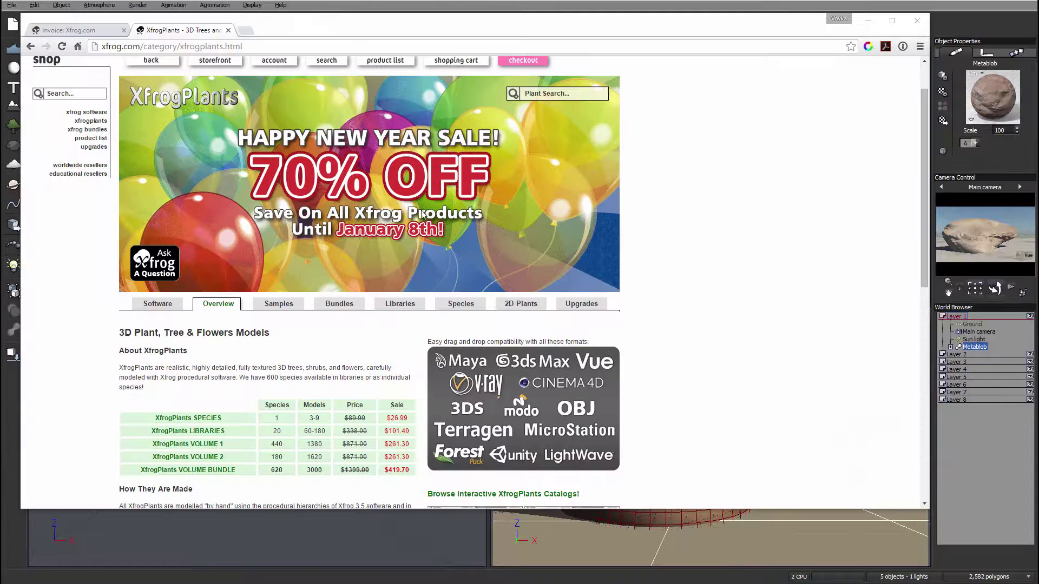
{"action": "left_click_drag", "start_coordinate": [370, 31], "coordinate": [412, 29]}
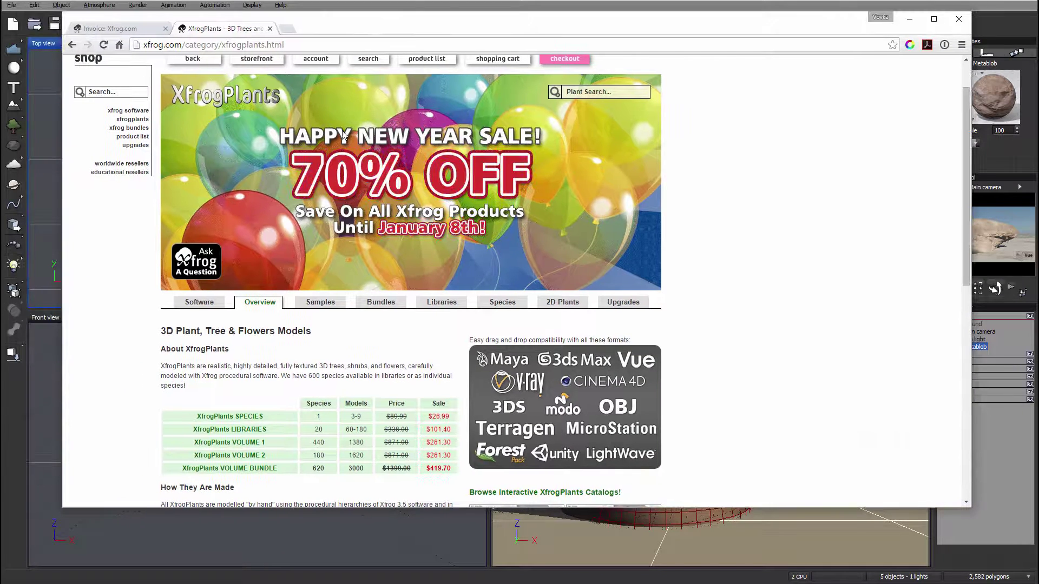
{"action": "scroll", "coordinate": [323, 151], "scroll_direction": "up", "scroll_amount": 2}
{"action": "scroll", "coordinate": [323, 151], "scroll_direction": "down", "scroll_amount": 1}
{"action": "scroll", "coordinate": [325, 144], "scroll_direction": "up", "scroll_amount": 1}
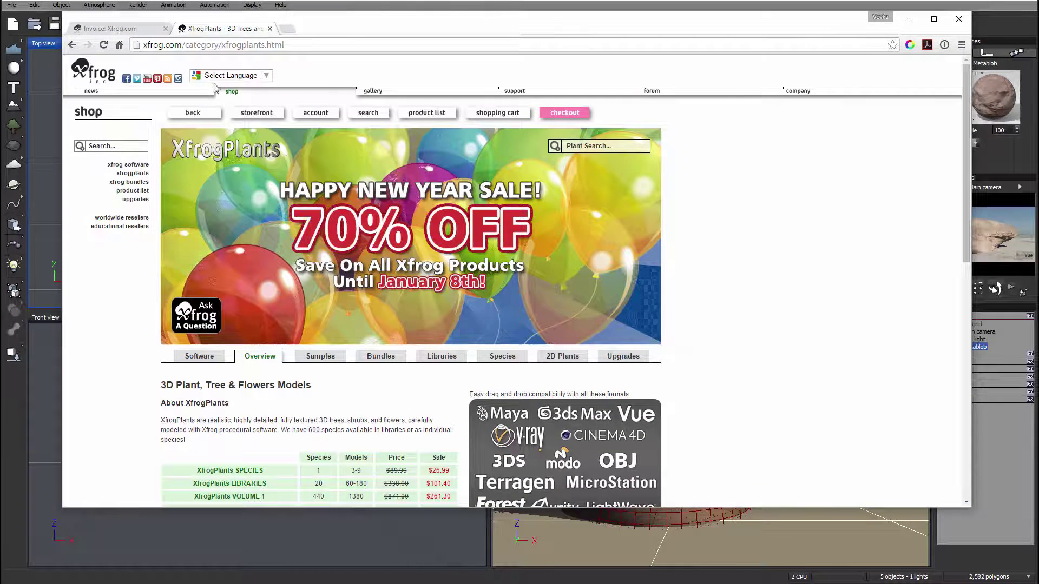
{"action": "scroll", "coordinate": [295, 222], "scroll_direction": "down", "scroll_amount": 2}
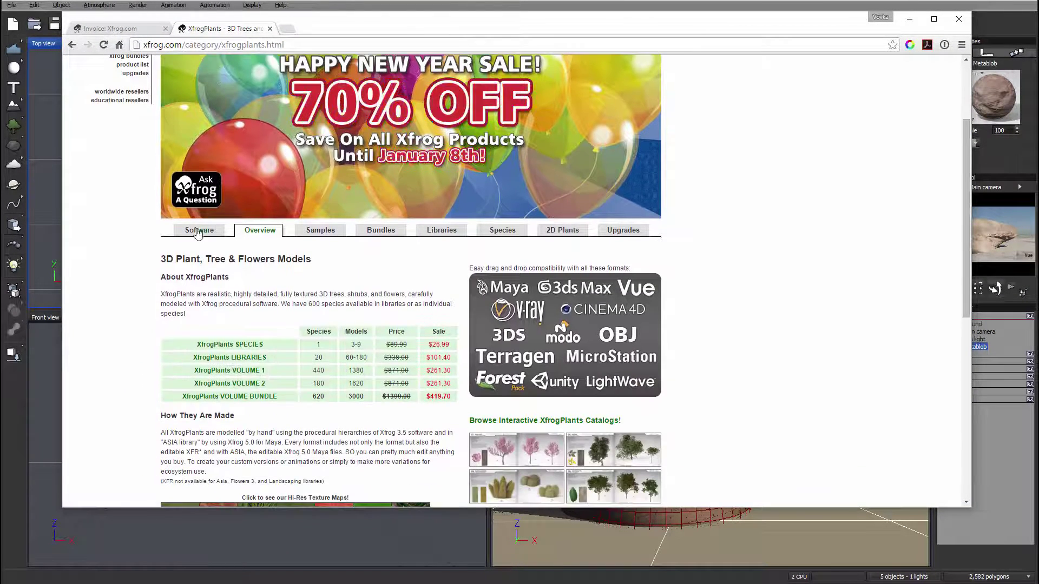
- Examine the free 3D plant samples on the Xfrog site, and return to the plant library
{"action": "left_click", "coordinate": [340, 232]}
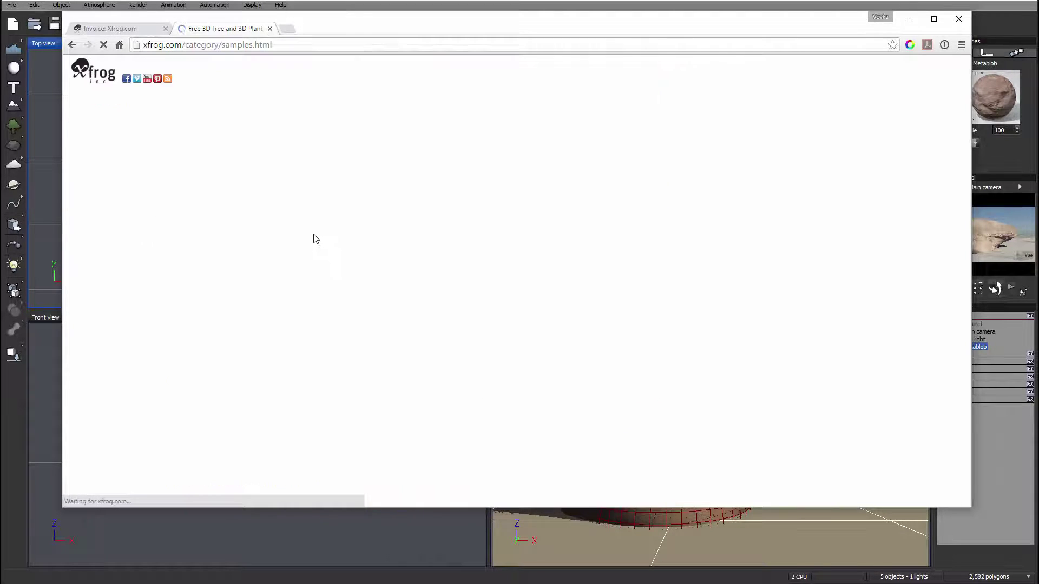
{"action": "scroll", "coordinate": [698, 246], "scroll_direction": "down", "scroll_amount": 2}
{"action": "scroll", "coordinate": [355, 285], "scroll_direction": "down", "scroll_amount": 3}
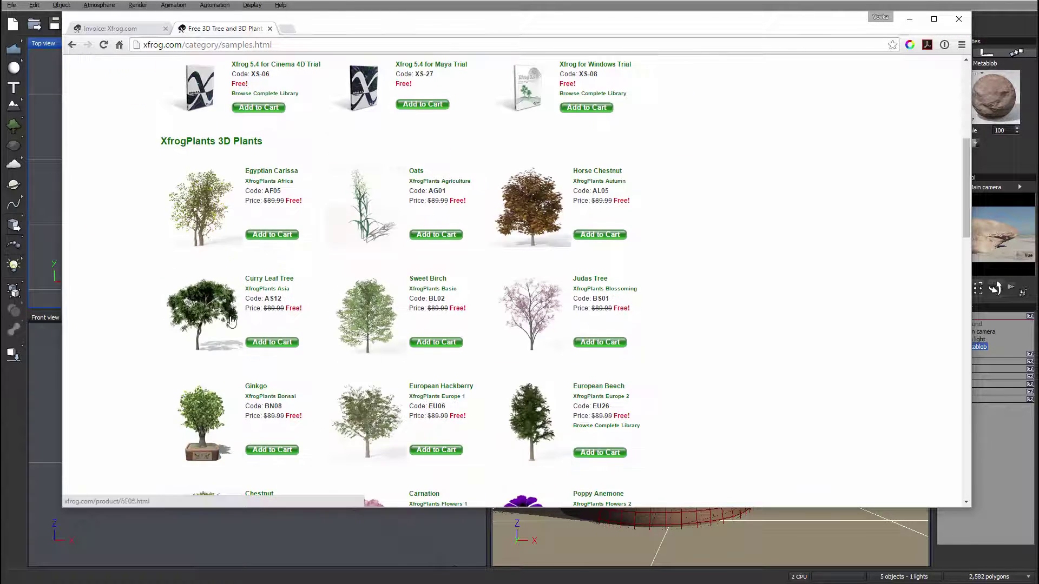
{"action": "scroll", "coordinate": [383, 173], "scroll_direction": "down", "scroll_amount": 1}
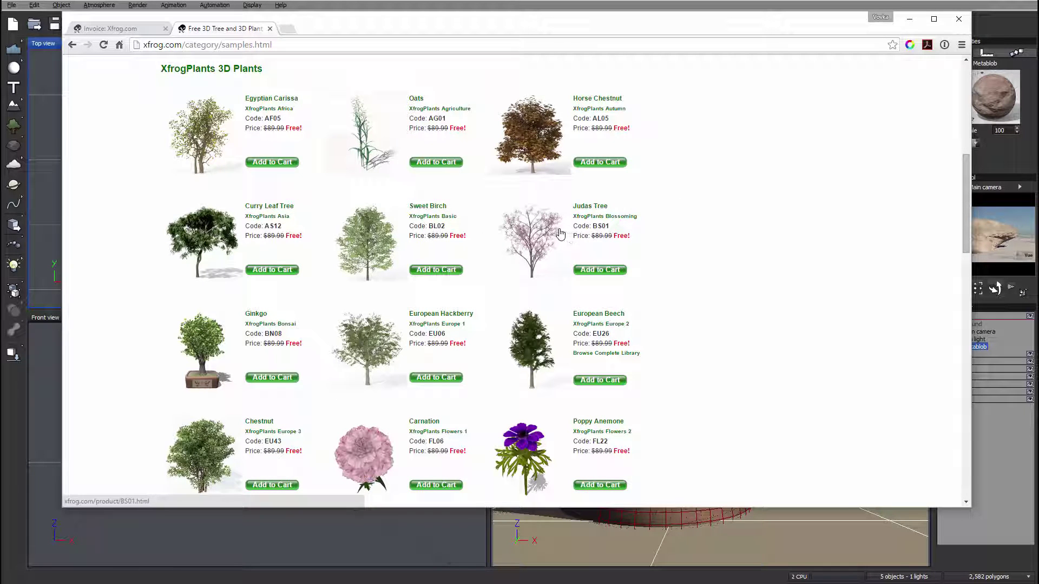
{"action": "scroll", "coordinate": [595, 227], "scroll_direction": "down", "scroll_amount": 1}
{"action": "scroll", "coordinate": [602, 225], "scroll_direction": "down", "scroll_amount": 1}
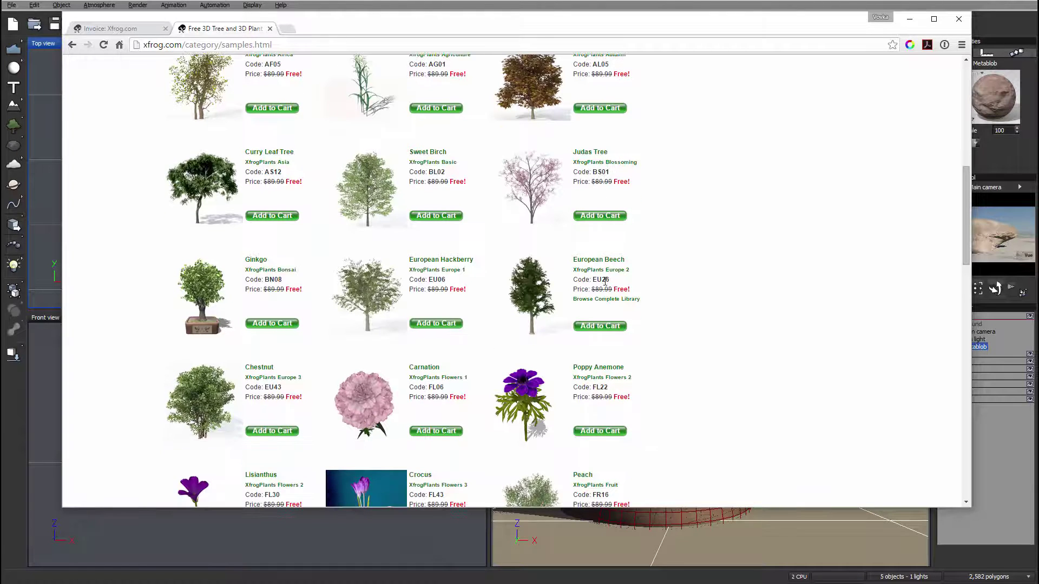
{"action": "scroll", "coordinate": [191, 287], "scroll_direction": "down", "scroll_amount": 2}
{"action": "scroll", "coordinate": [617, 302], "scroll_direction": "up", "scroll_amount": 3}
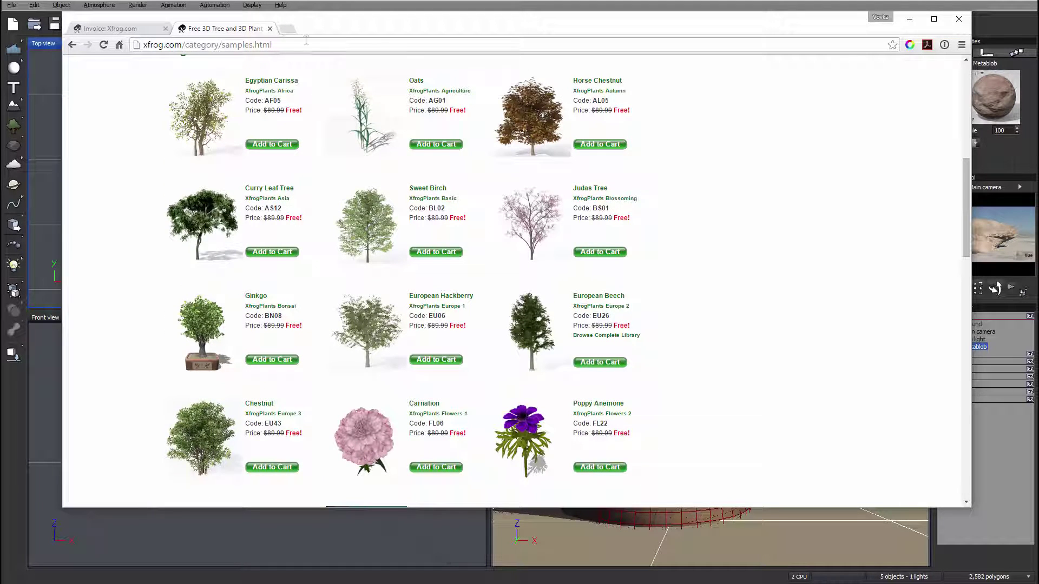
{"action": "left_click", "coordinate": [911, 23]}
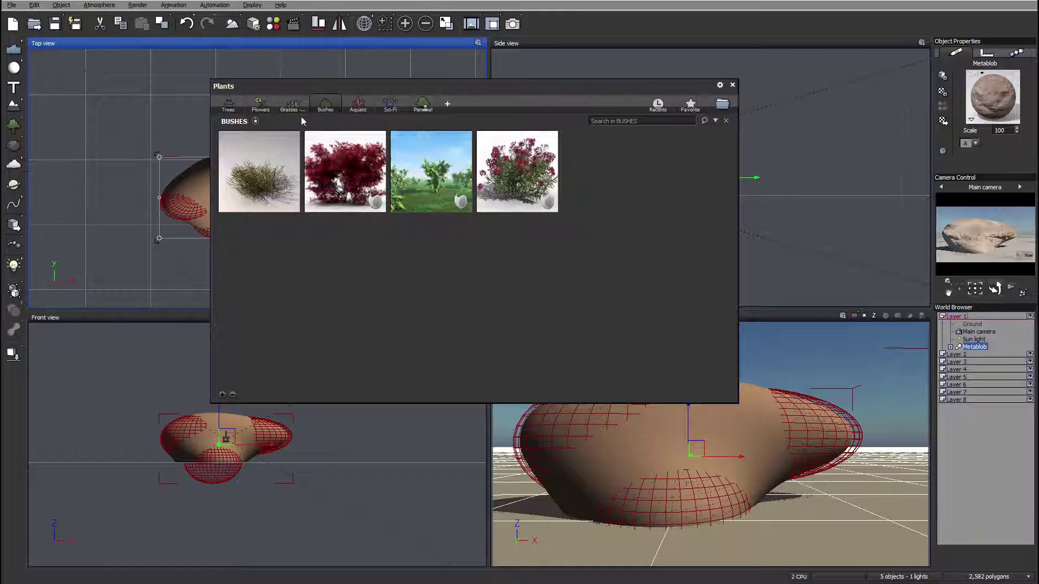
- Add a Springtime White Birch from the tree category and move it in front of the rock's narrow end
{"action": "left_click", "coordinate": [228, 104]}
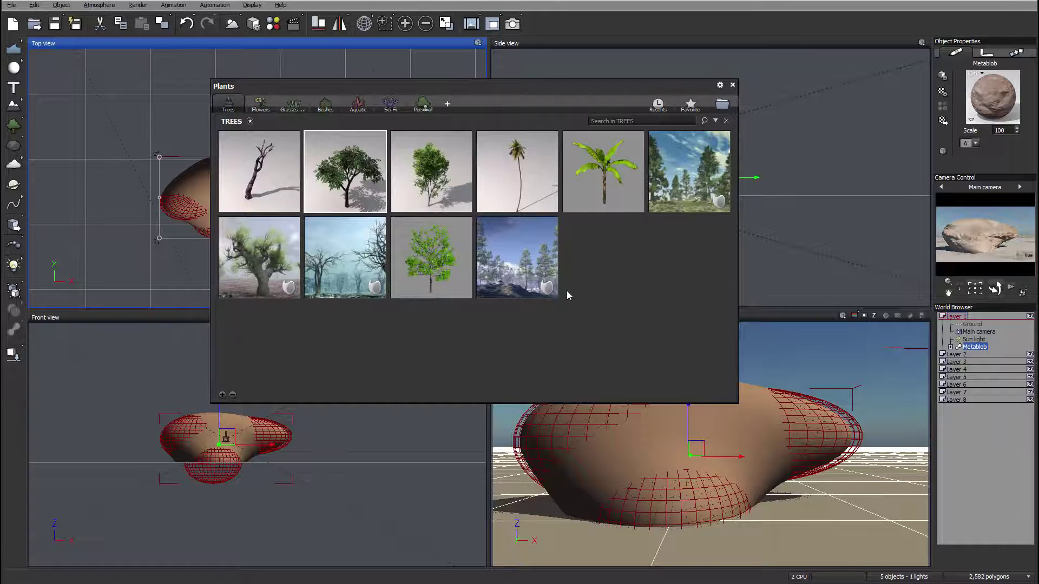
{"action": "mouse_move", "coordinate": [434, 186]}
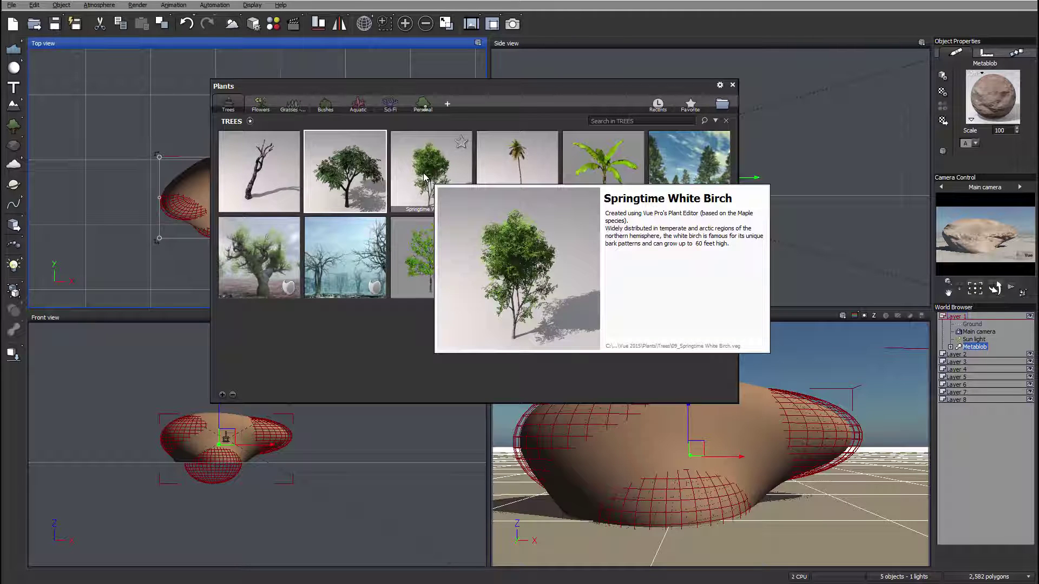
{"action": "double_click", "coordinate": [419, 173]}
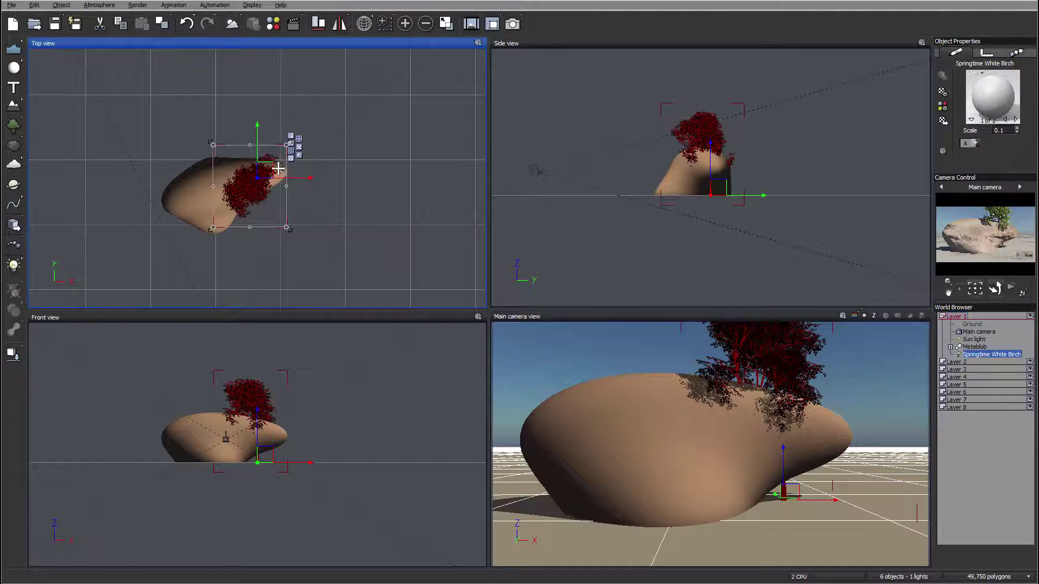
{"action": "left_click_drag", "start_coordinate": [270, 167], "coordinate": [253, 204]}
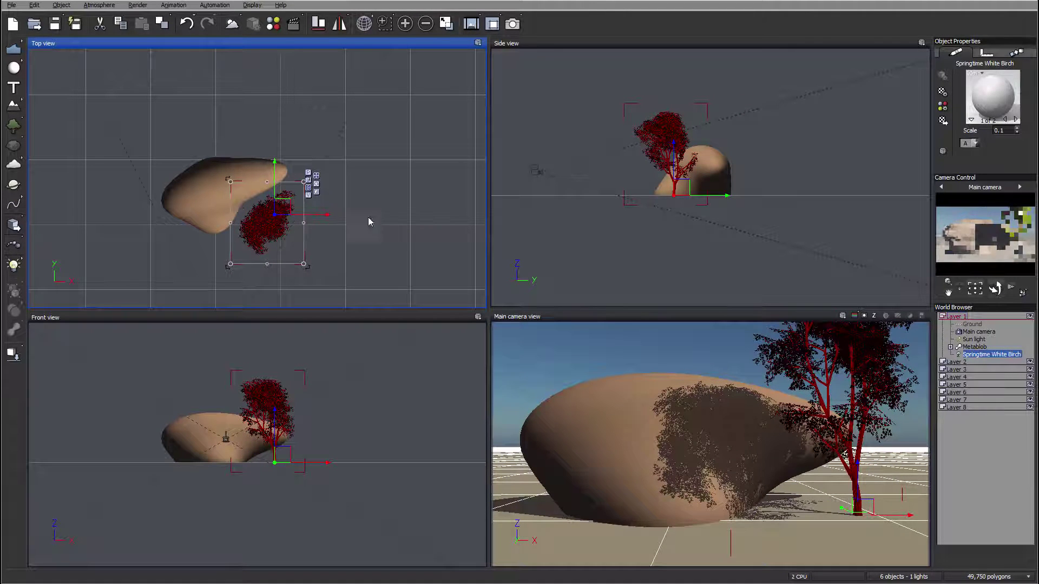
- Add a second Springtime White Birch and place it in front of the middle of the rock
{"action": "left_click", "coordinate": [14, 126]}
{"action": "left_click", "coordinate": [257, 171]}
{"action": "left_click_drag", "start_coordinate": [256, 171], "coordinate": [213, 232]}
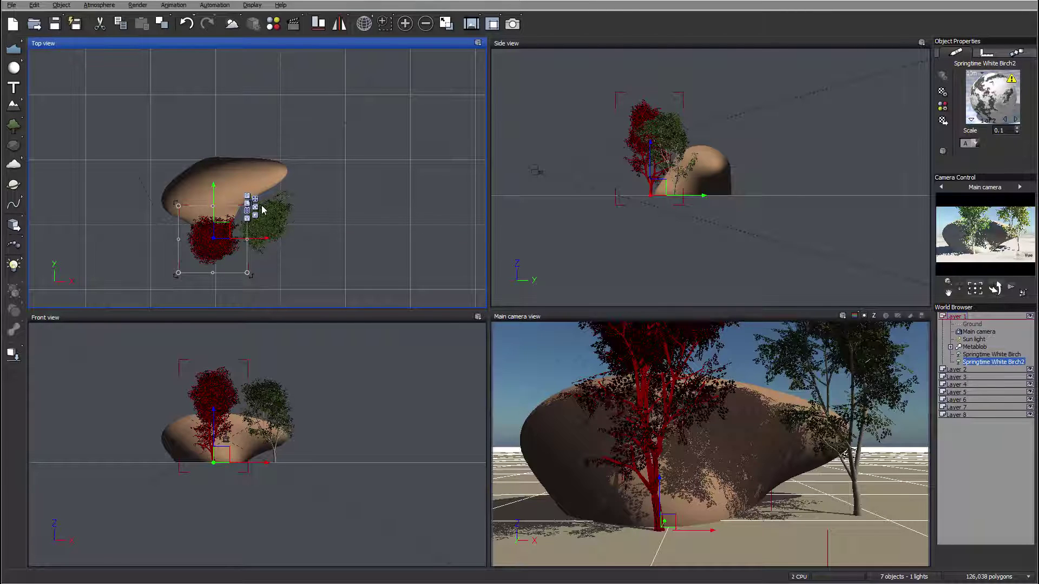
- Delete the second Springtime White Birch in front of the rock's middle, and open the remaining birch briefly in the Object Editor
{"action": "key", "text": "Delete"}
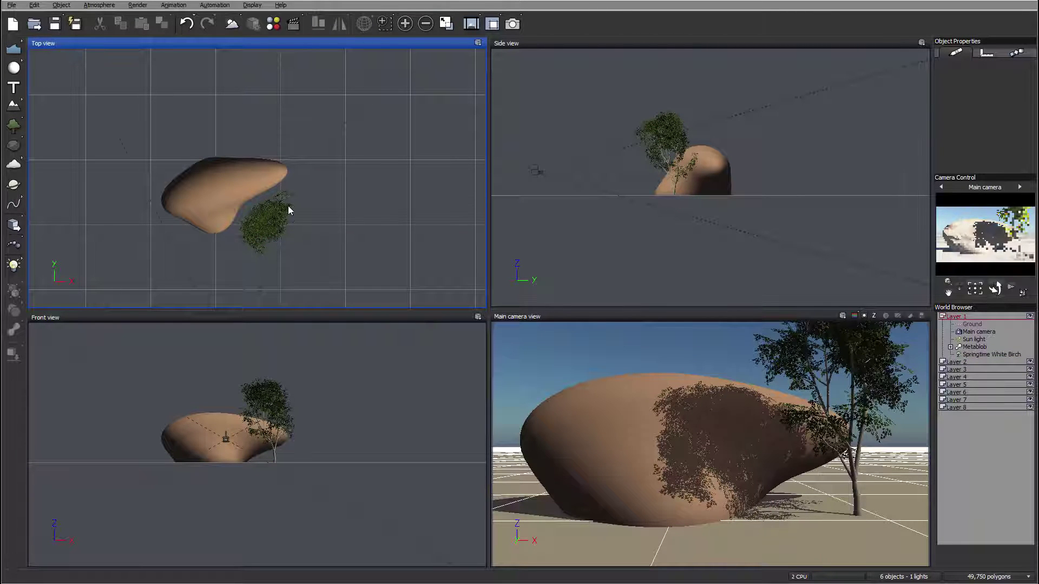
{"action": "left_click", "coordinate": [1005, 354]}
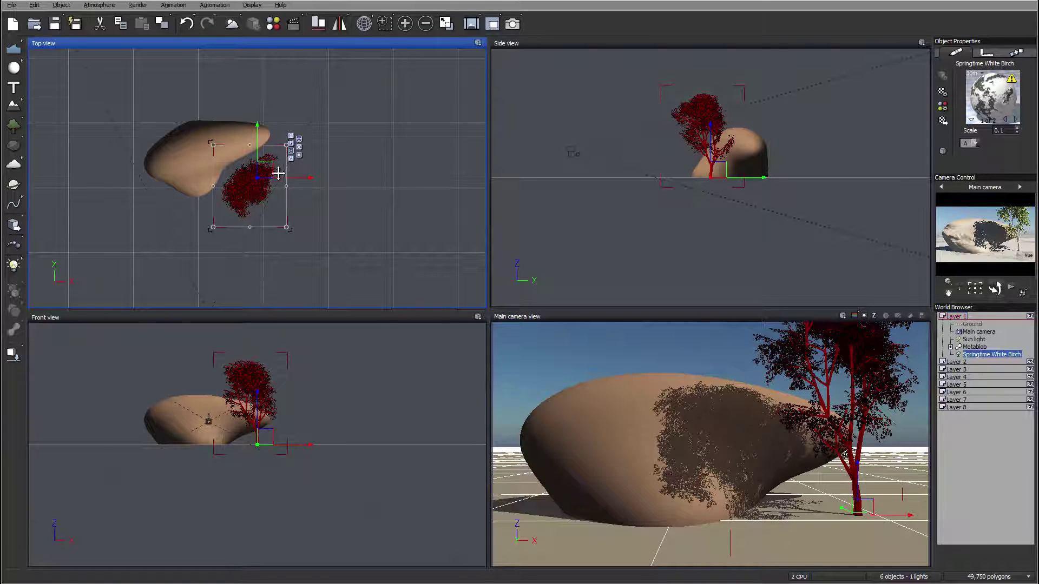
{"action": "right_click", "coordinate": [990, 357]}
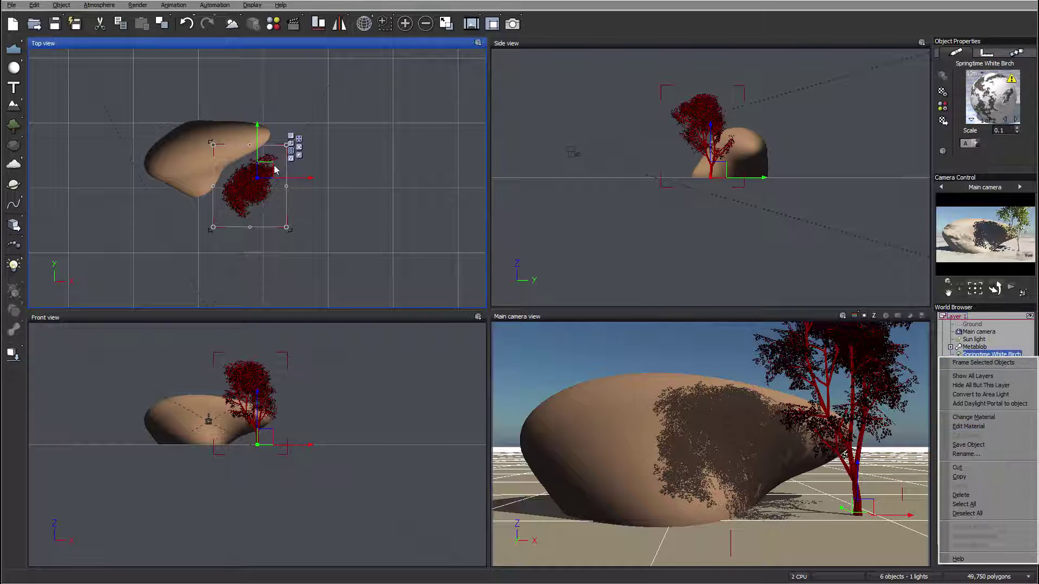
{"action": "left_click", "coordinate": [969, 436]}
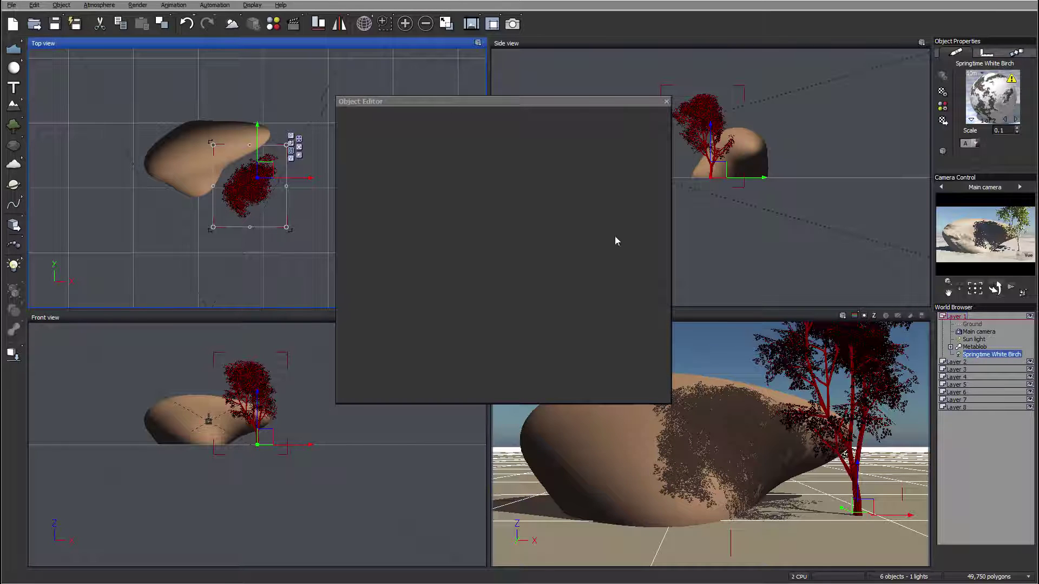
{"action": "left_click", "coordinate": [666, 102]}
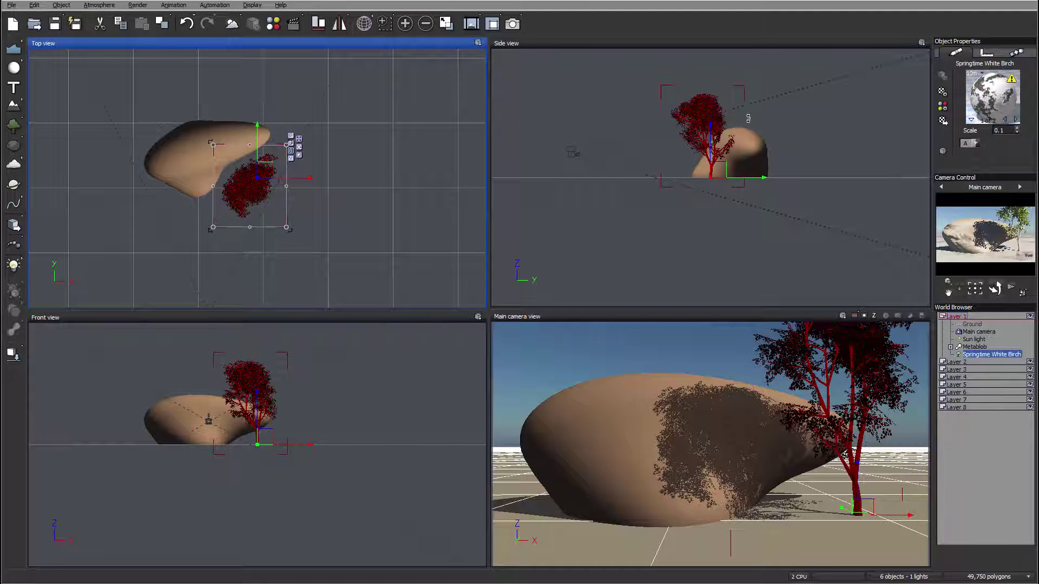
- Raise the remaining birch above the rock's narrow end and scale the tree down slightly
{"action": "left_click", "coordinate": [753, 172]}
{"action": "left_click_drag", "start_coordinate": [724, 180], "coordinate": [733, 142]}
{"action": "left_click_drag", "start_coordinate": [263, 157], "coordinate": [264, 148]}
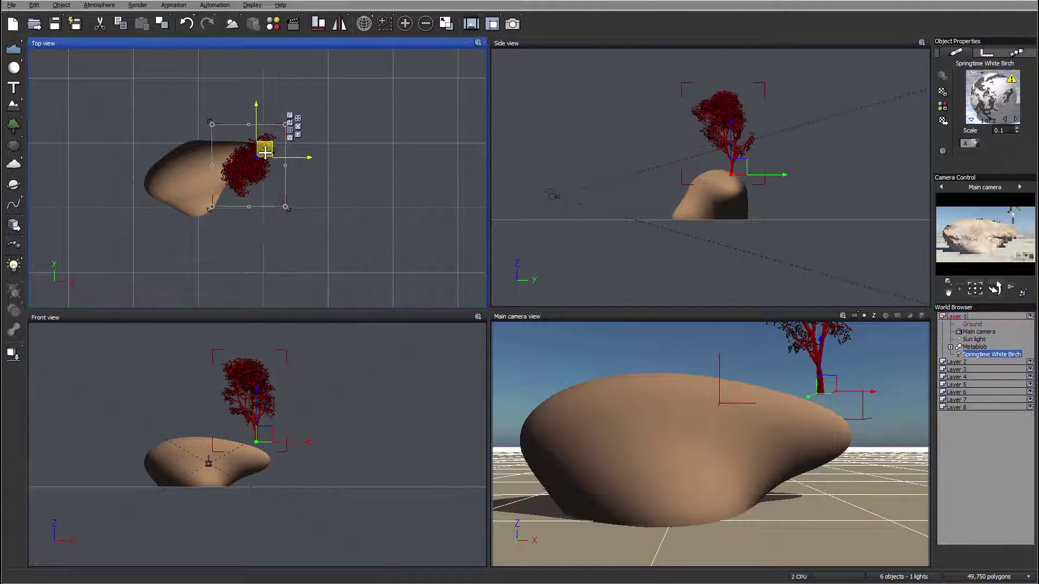
{"action": "left_click", "coordinate": [724, 106]}
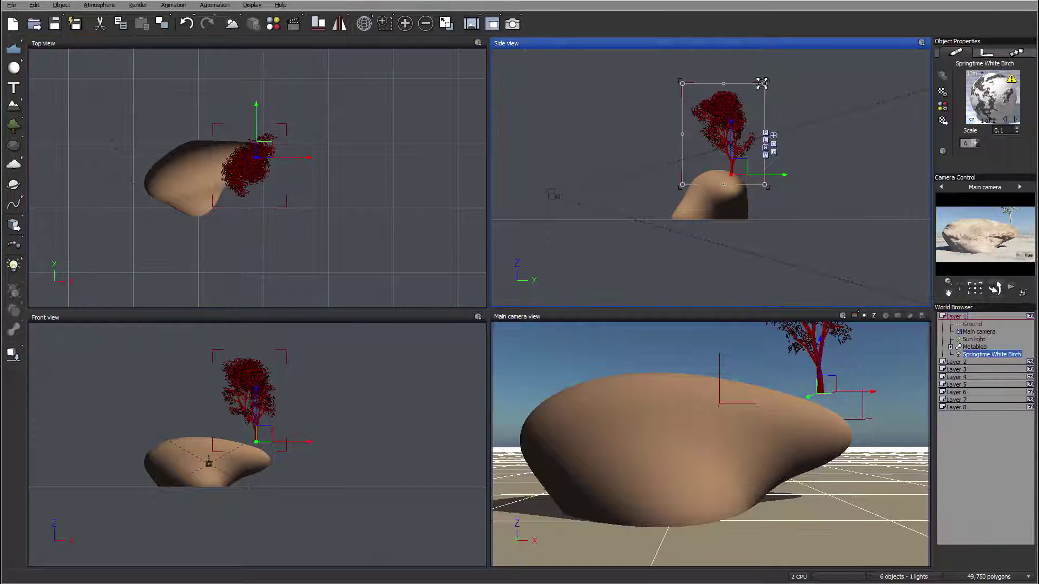
{"action": "left_click_drag", "start_coordinate": [757, 90], "coordinate": [747, 103]}
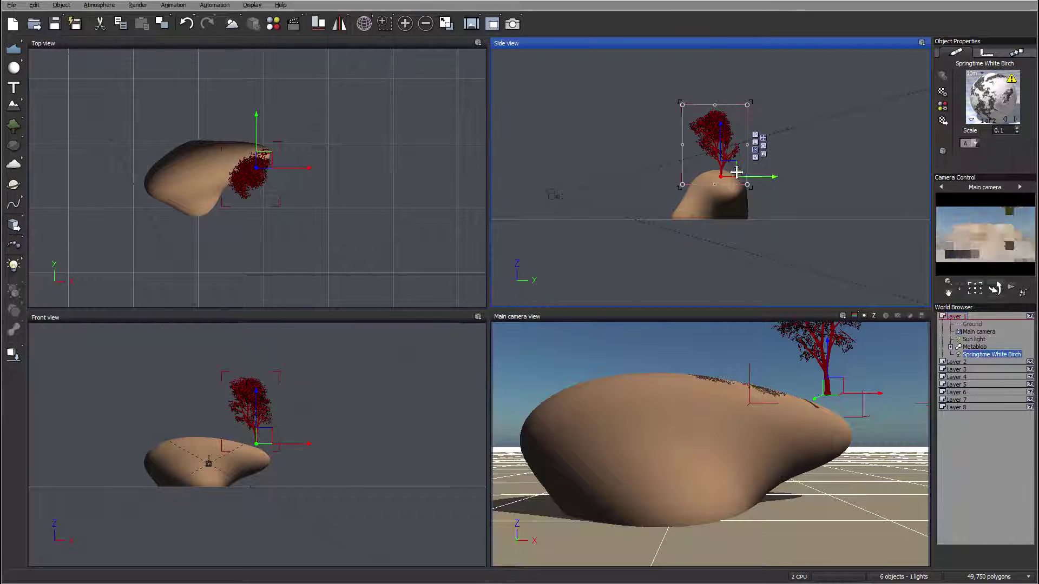
- Lift the birch clear of the rock, center it over the narrow end, and drop it onto the surface with Drop Objects
{"action": "left_click_drag", "start_coordinate": [732, 169], "coordinate": [730, 142]}
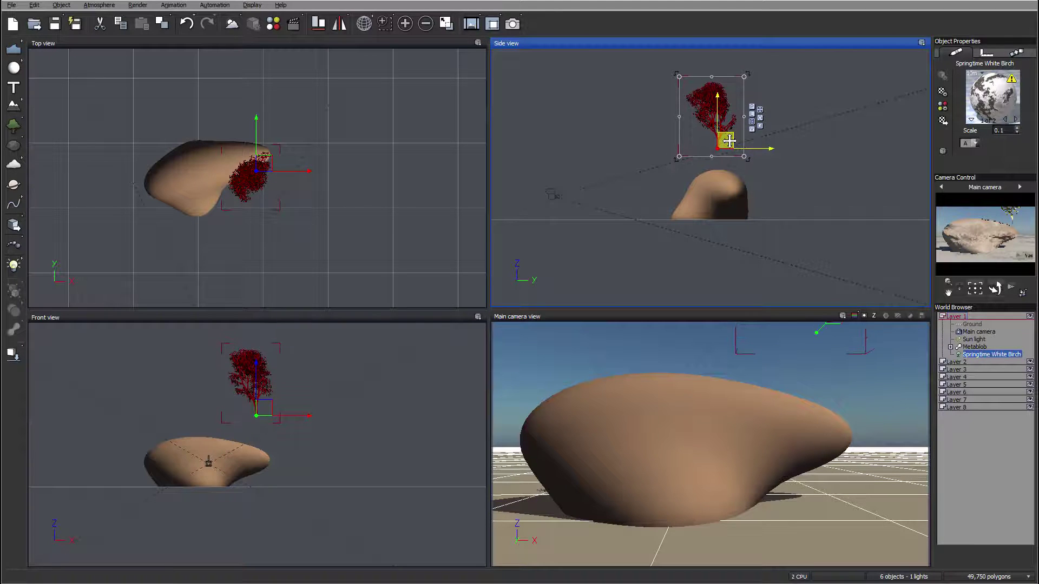
{"action": "left_click_drag", "start_coordinate": [264, 161], "coordinate": [264, 146]}
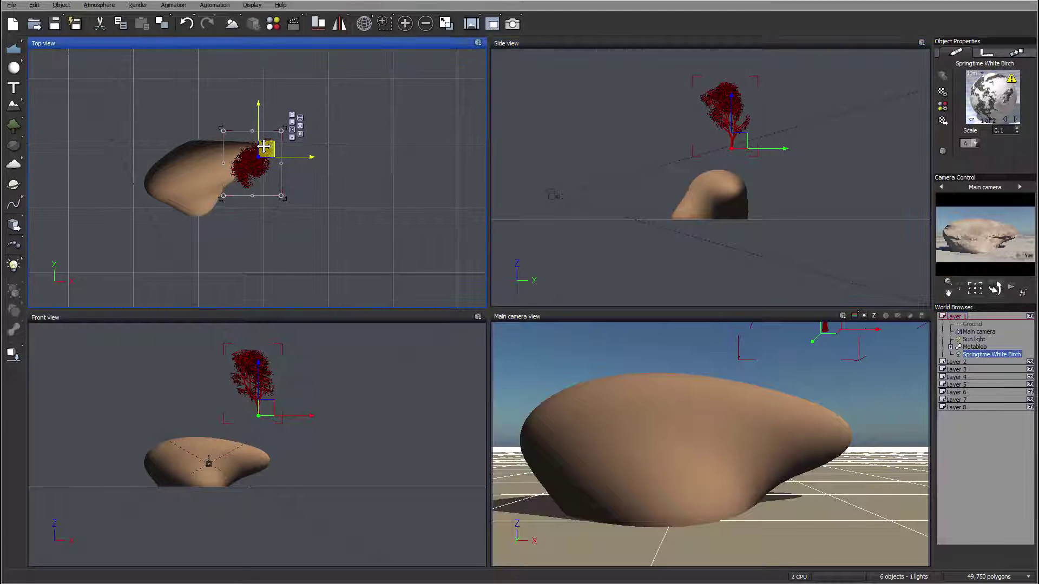
{"action": "right_click", "coordinate": [14, 354]}
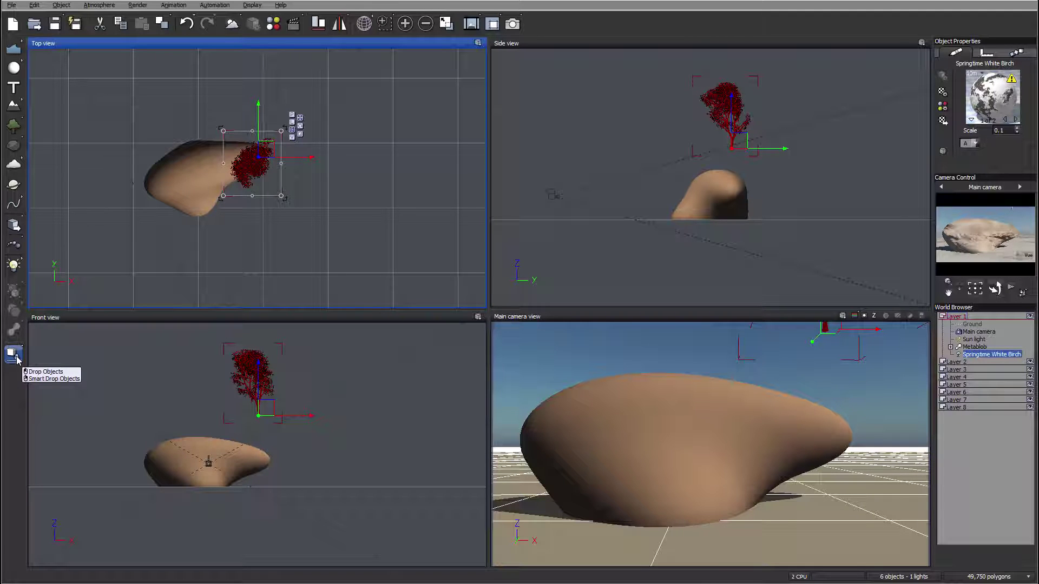
{"action": "left_click", "coordinate": [44, 372]}
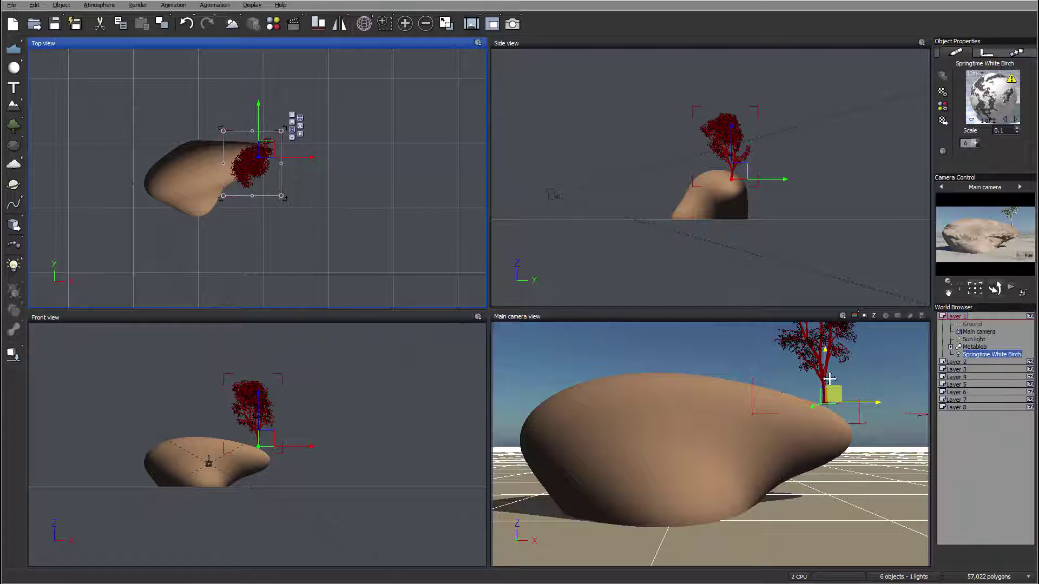
- Fine-tune the birch's position on the narrow end, sinking its trunk base into the rock and shifting it slightly toward the middle
{"action": "scroll", "coordinate": [325, 422], "scroll_direction": "up", "scroll_amount": 5}
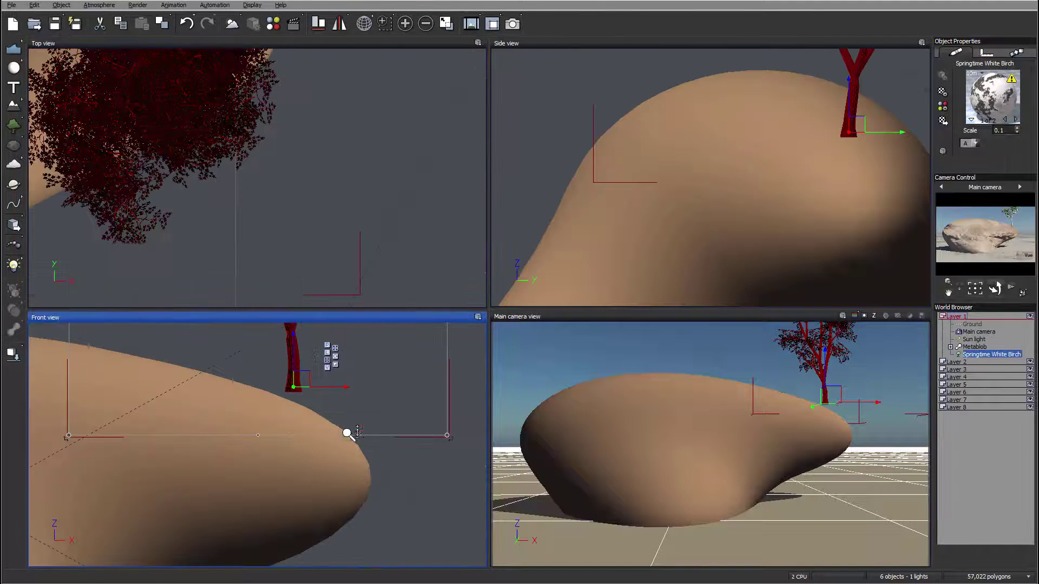
{"action": "left_click_drag", "start_coordinate": [306, 391], "coordinate": [304, 395]}
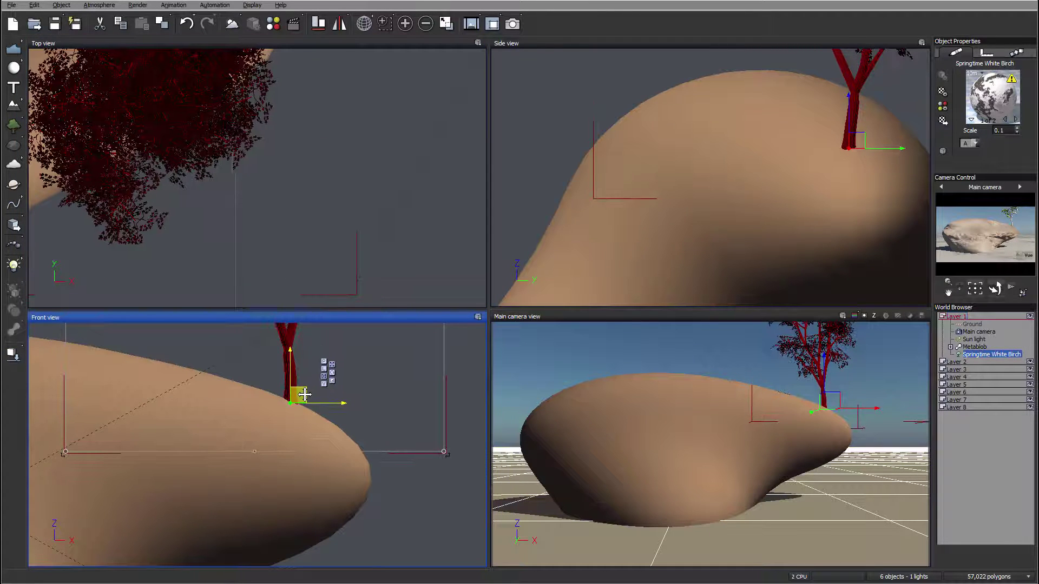
{"action": "left_click", "coordinate": [855, 147]}
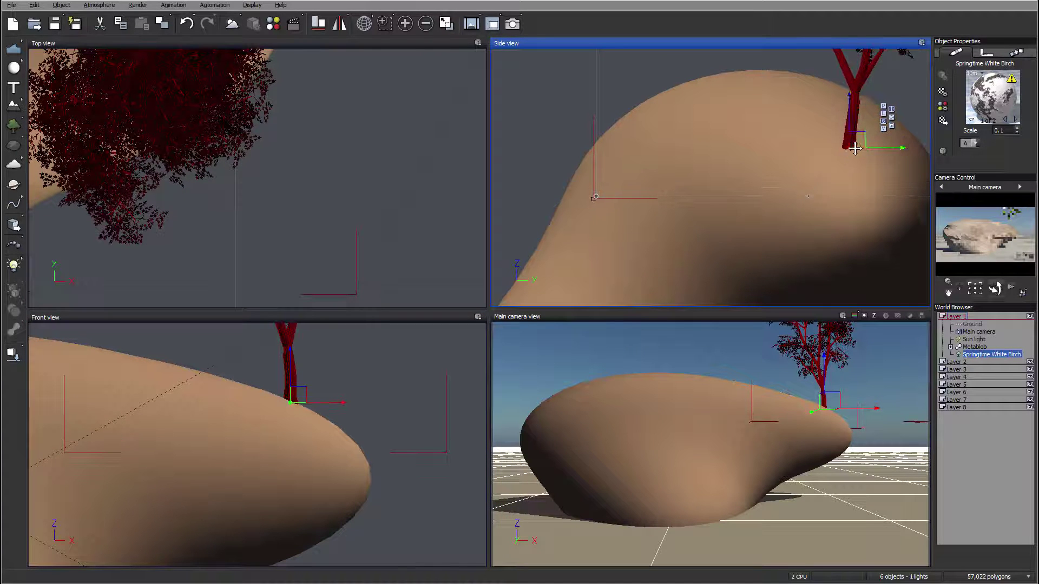
{"action": "mouse_move", "coordinate": [861, 140]}
{"action": "left_mouse_down"}
{"action": "mouse_move", "coordinate": [865, 120]}
{"action": "mouse_move", "coordinate": [861, 141]}
{"action": "left_mouse_up"}
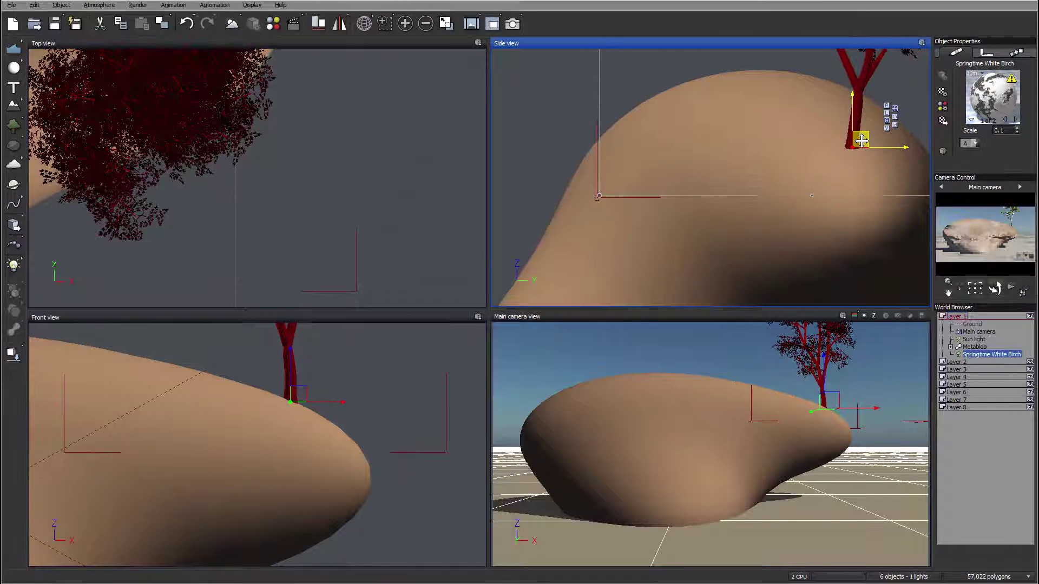
{"action": "scroll", "coordinate": [336, 144], "scroll_direction": "down", "scroll_amount": 3}
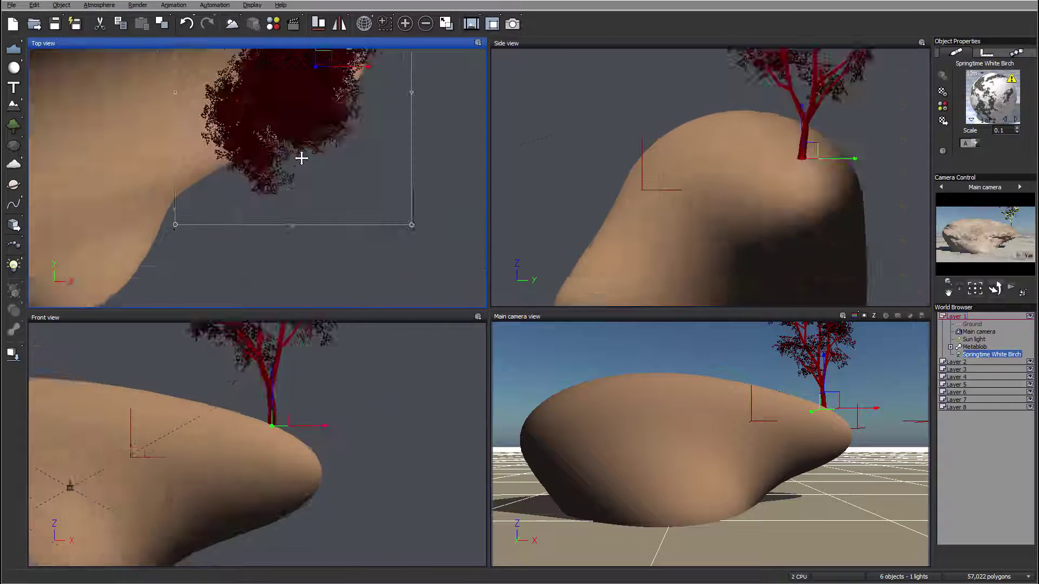
{"action": "scroll", "coordinate": [303, 389], "scroll_direction": "down", "scroll_amount": 3}
{"action": "left_click", "coordinate": [323, 436]}
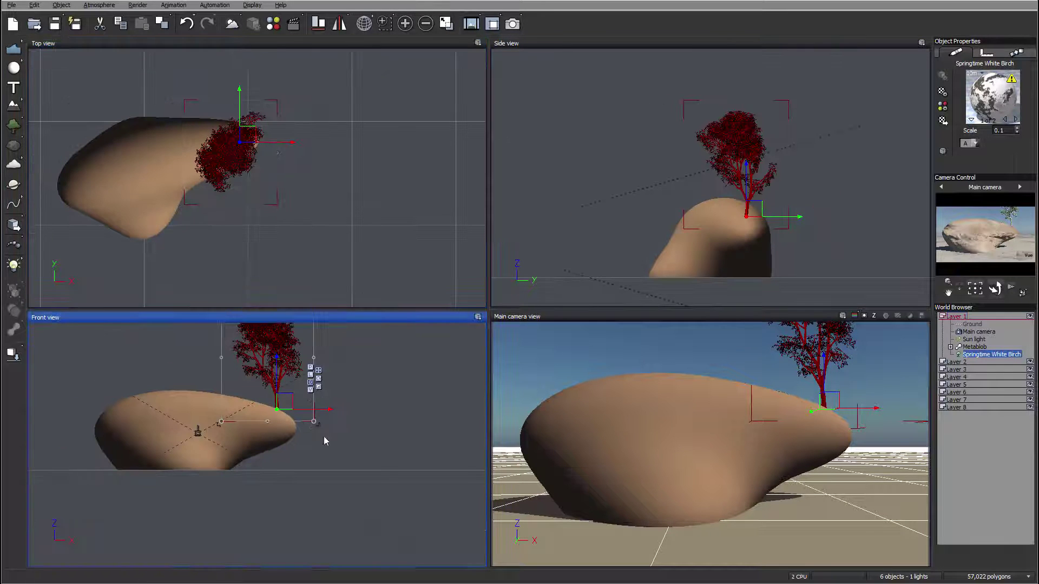
{"action": "left_click_drag", "start_coordinate": [320, 436], "coordinate": [317, 443]}
{"action": "left_click_drag", "start_coordinate": [282, 401], "coordinate": [275, 401]}
- Pull the main camera back from the rock and re-aim it to frame the whole rock and birch
{"action": "left_click", "coordinate": [737, 164]}
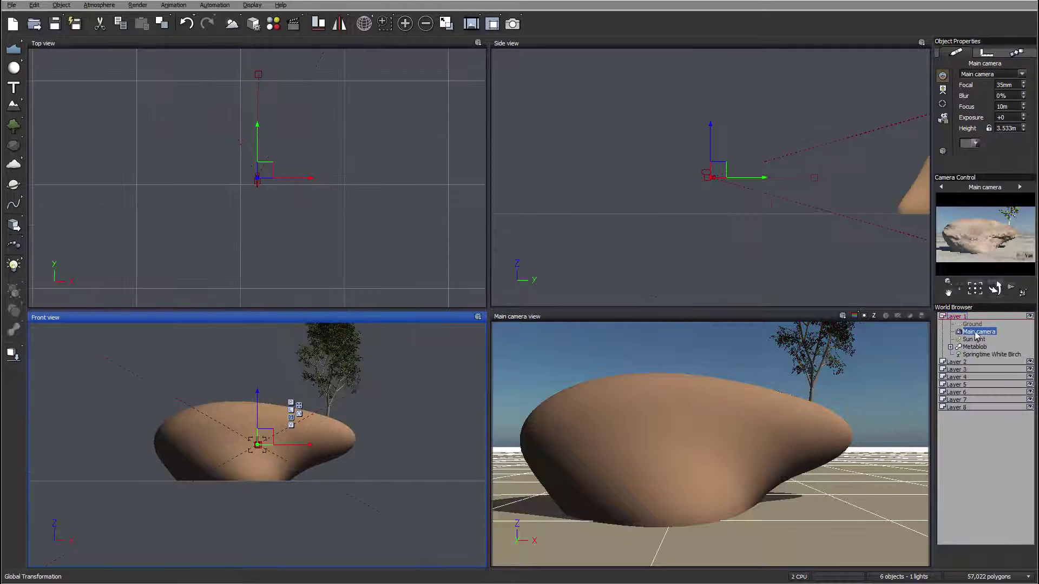
{"action": "left_click_drag", "start_coordinate": [710, 175], "coordinate": [697, 173]}
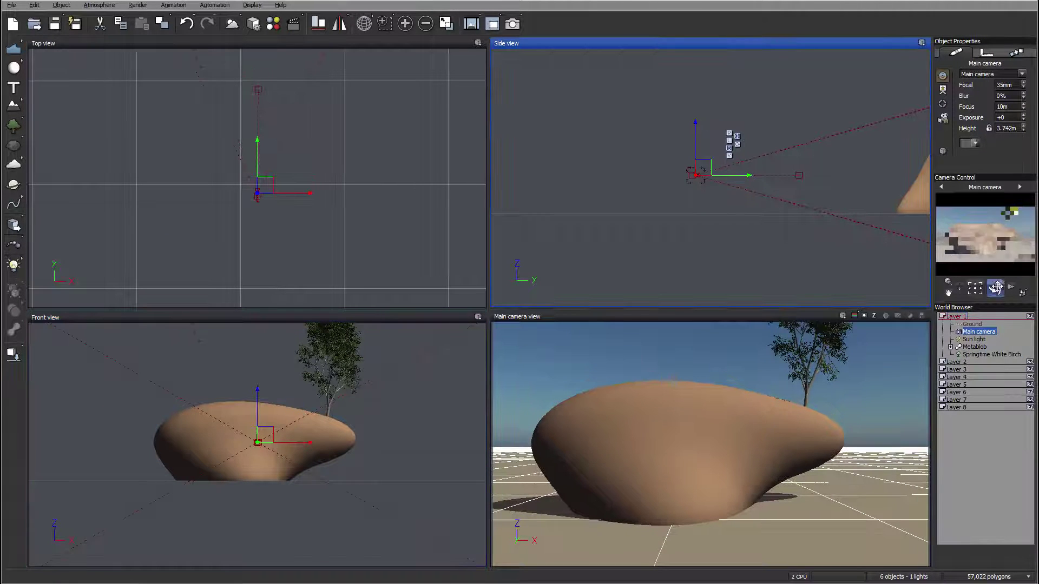
{"action": "scroll", "coordinate": [718, 181], "scroll_direction": "down", "scroll_amount": 3}
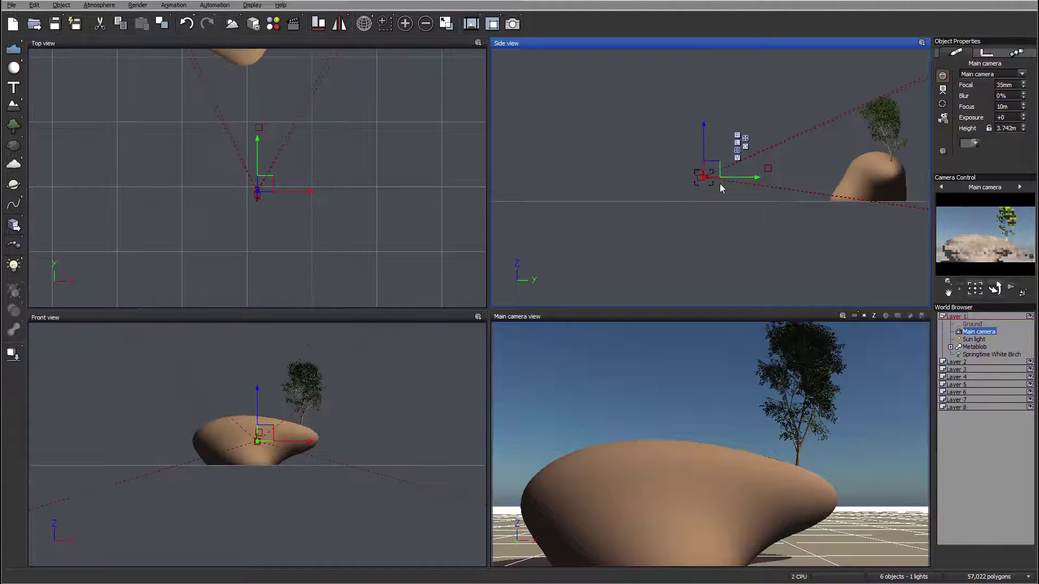
{"action": "left_click_drag", "start_coordinate": [739, 182], "coordinate": [695, 183]}
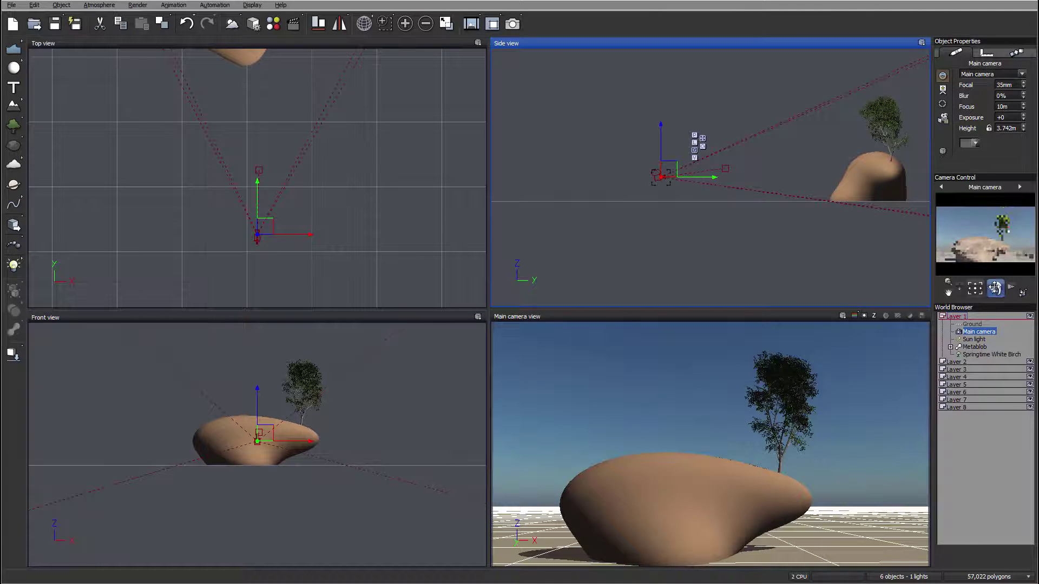
{"action": "left_click_drag", "start_coordinate": [995, 289], "coordinate": [998, 283]}
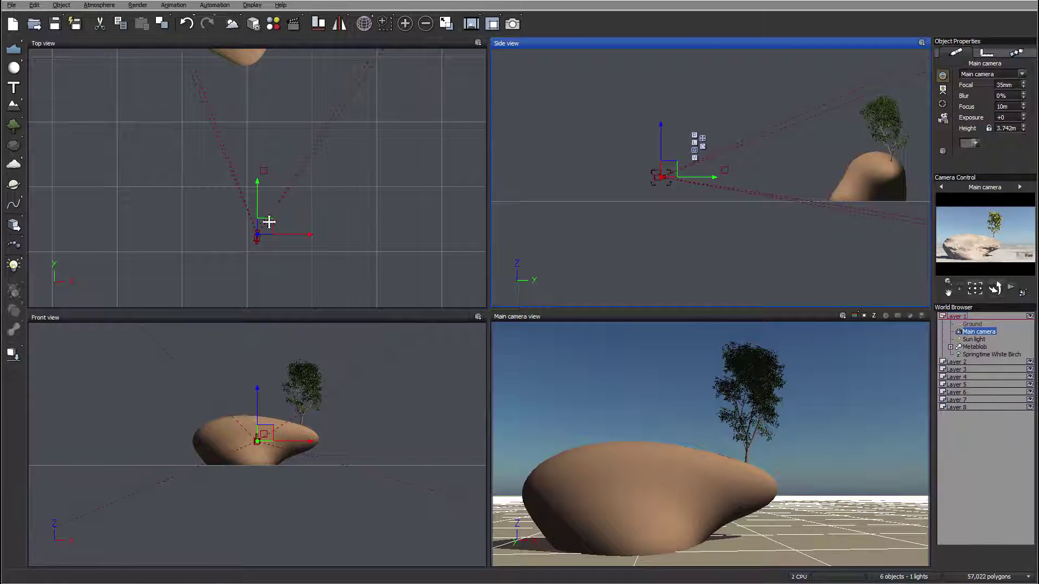
- Look through the grasses and plants category of the plant library, and add another Springtime White Birch from the trees
{"action": "scroll", "coordinate": [343, 254], "scroll_direction": "up", "scroll_amount": 8}
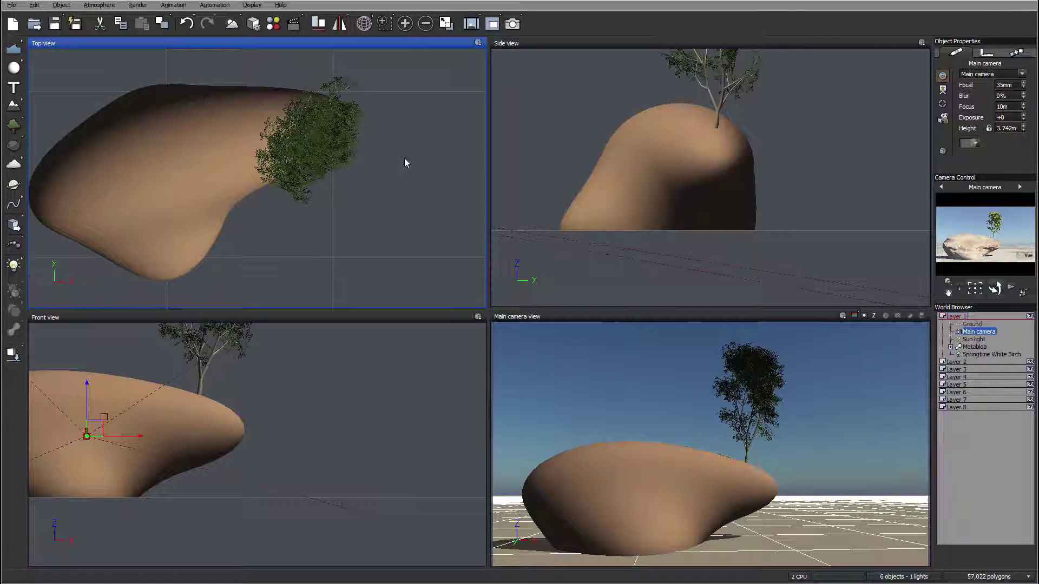
{"action": "scroll", "coordinate": [722, 133], "scroll_direction": "up", "scroll_amount": 2}
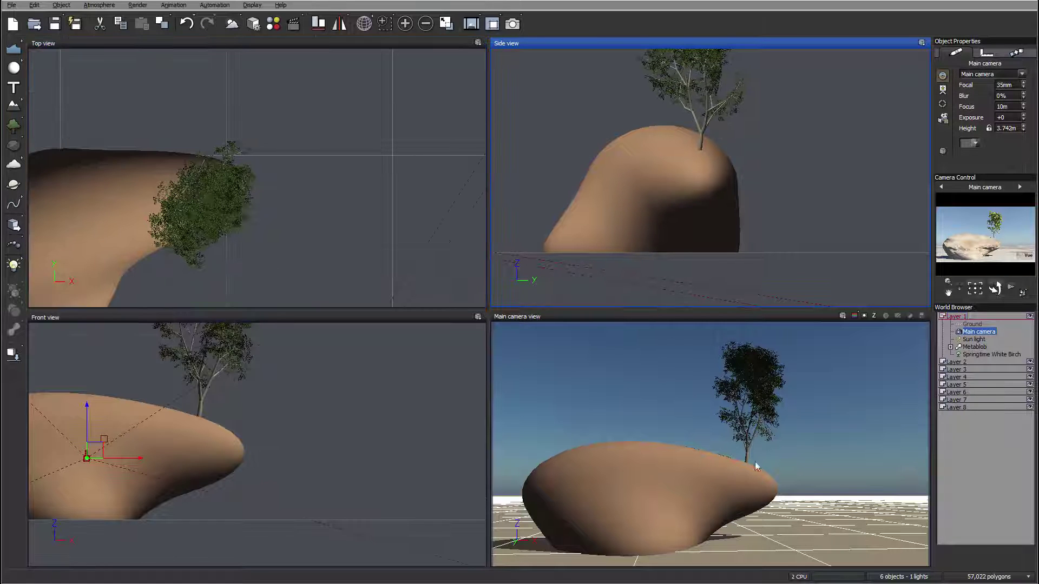
{"action": "left_click", "coordinate": [13, 127]}
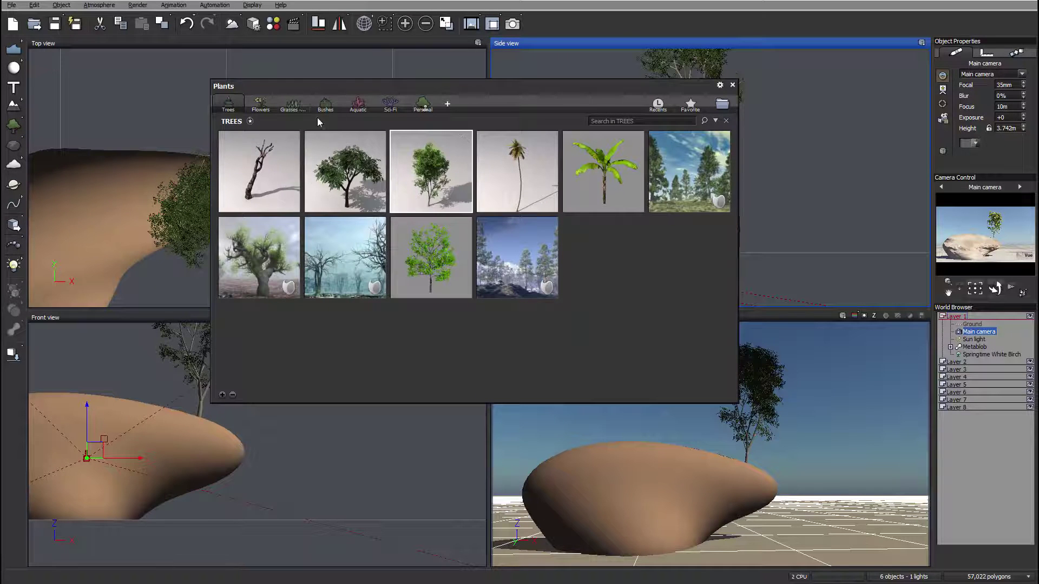
{"action": "left_click", "coordinate": [291, 105]}
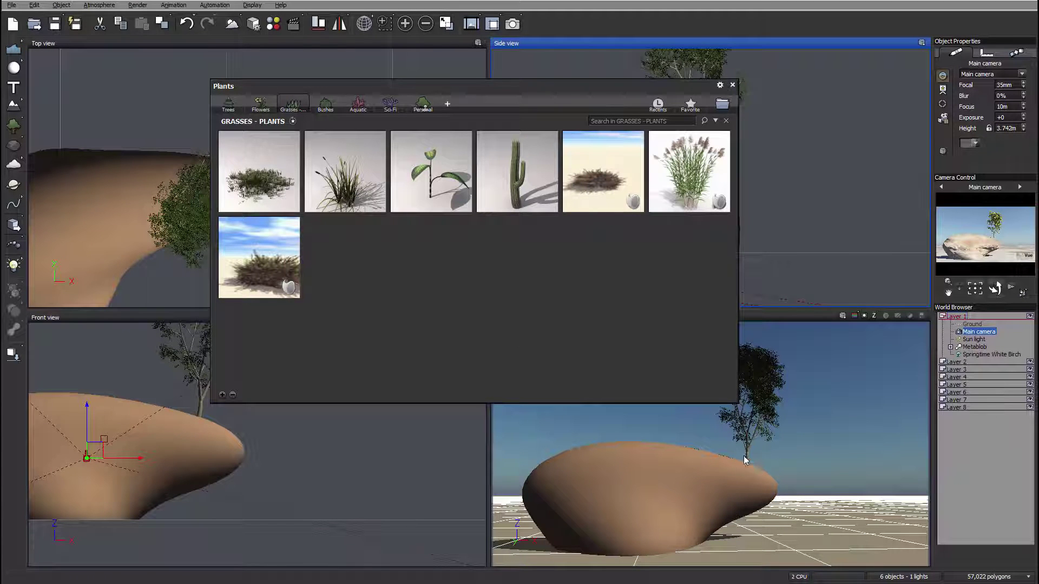
{"action": "left_click", "coordinate": [228, 104]}
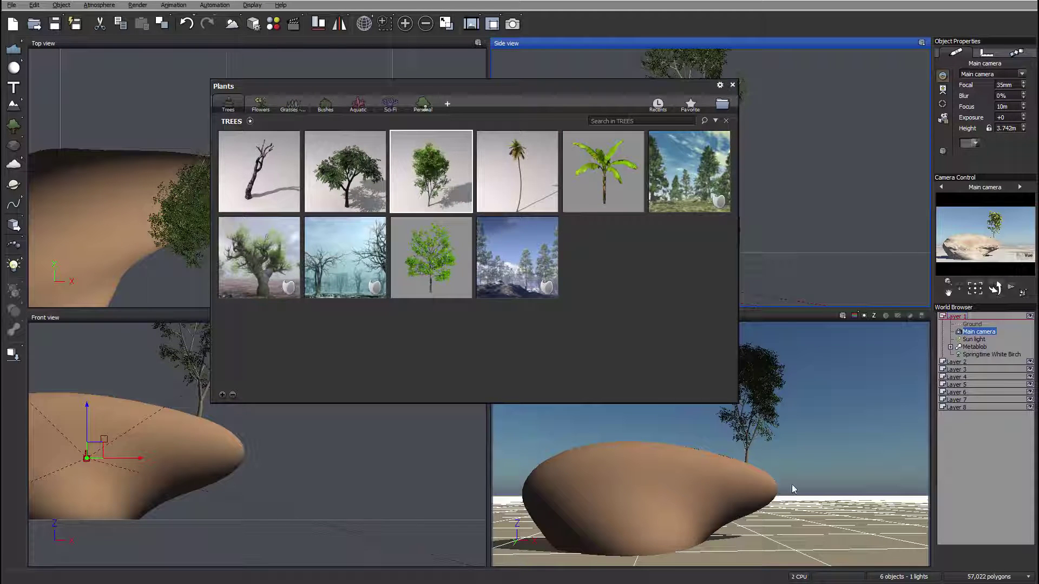
{"action": "double_click", "coordinate": [450, 178]}
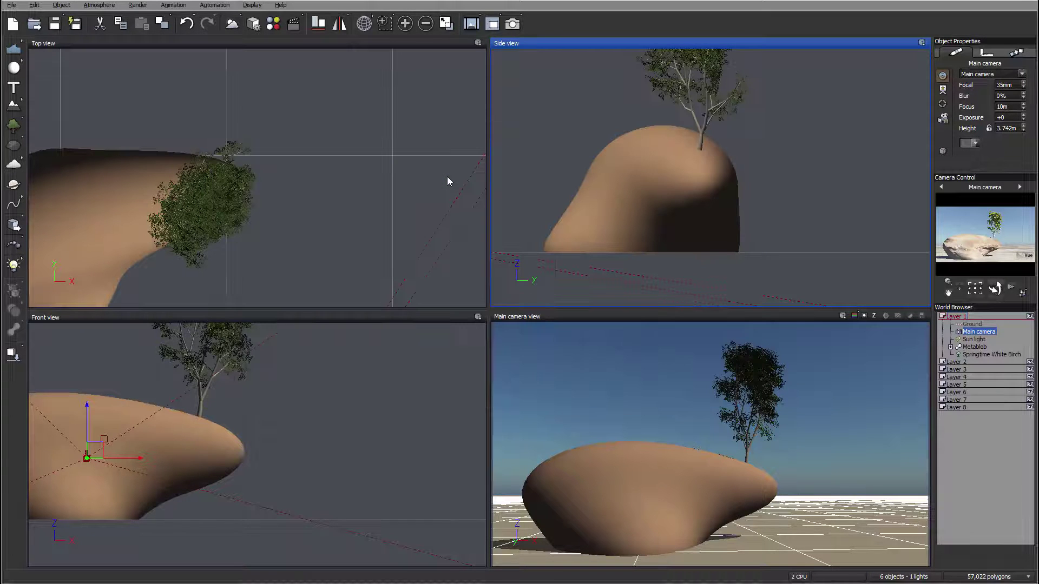
- Scale the new birch down to bush size and embed it in the rock's narrow end, with only its crown emerging beside the first trunk
{"action": "scroll", "coordinate": [732, 172], "scroll_direction": "down", "scroll_amount": 5}
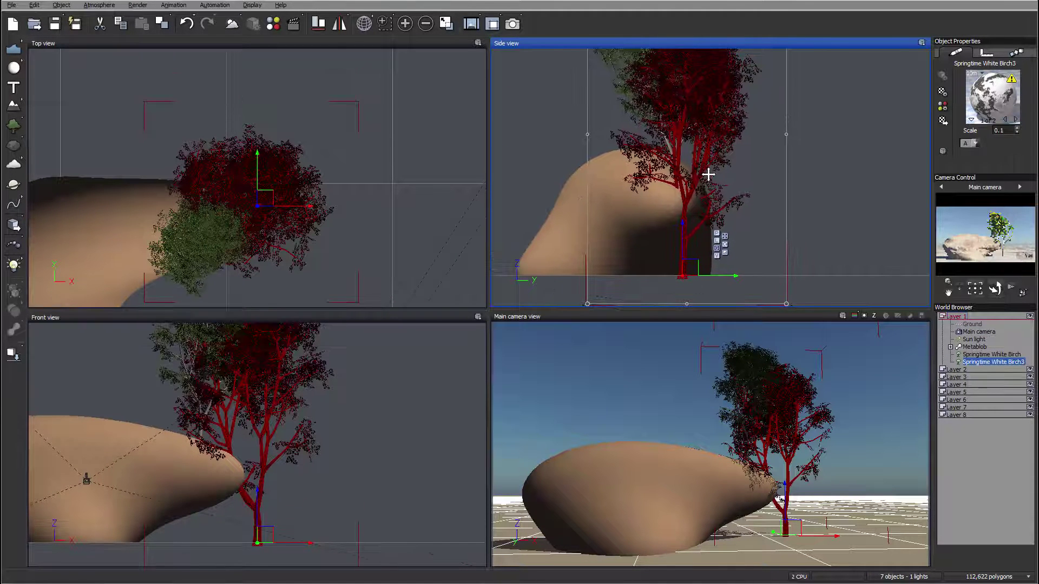
{"action": "left_click_drag", "start_coordinate": [742, 91], "coordinate": [718, 158]}
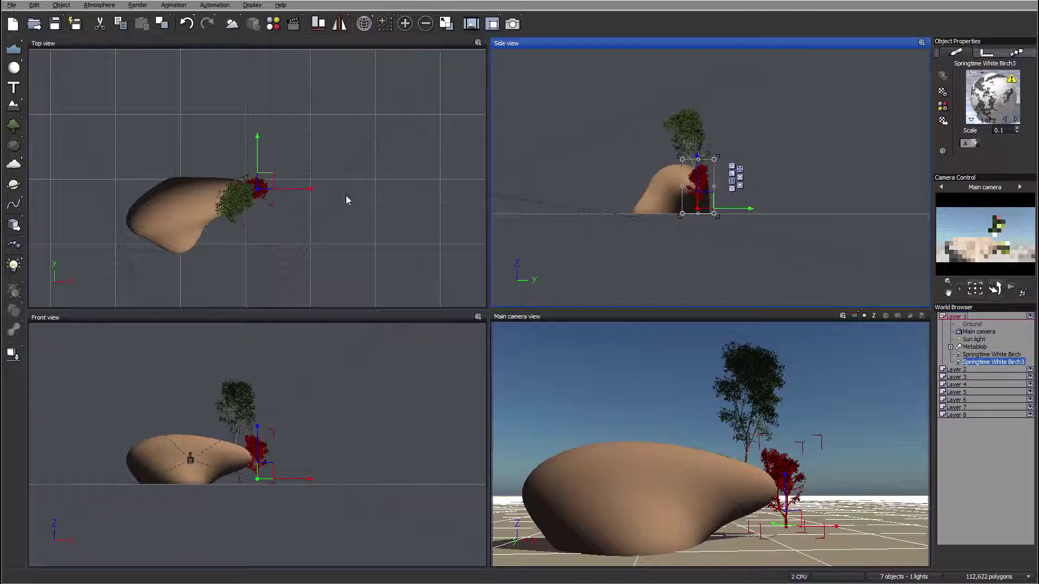
{"action": "left_click_drag", "start_coordinate": [269, 181], "coordinate": [246, 179]}
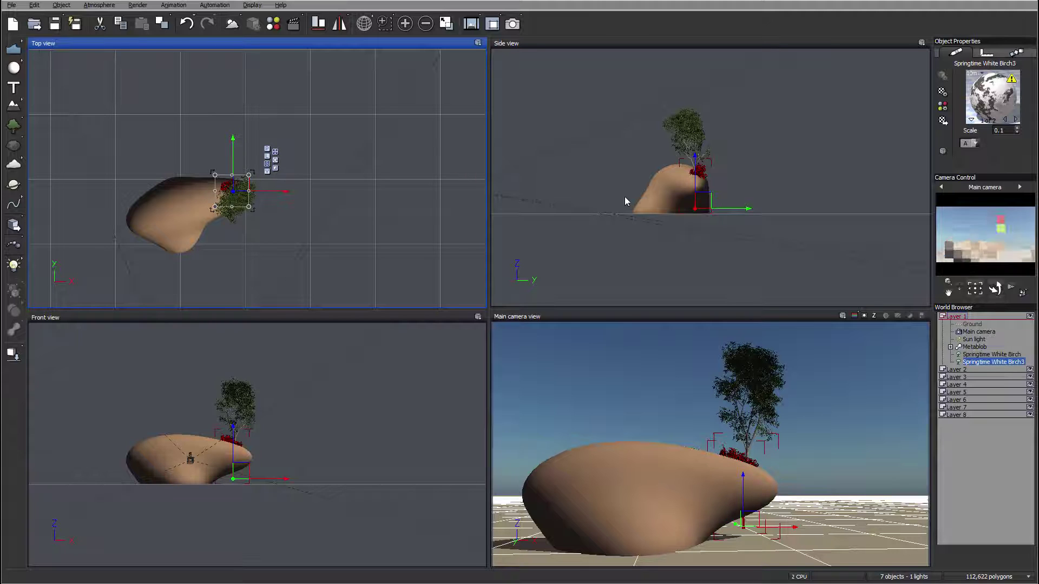
{"action": "left_click", "coordinate": [703, 215]}
{"action": "left_click_drag", "start_coordinate": [701, 206], "coordinate": [697, 186]}
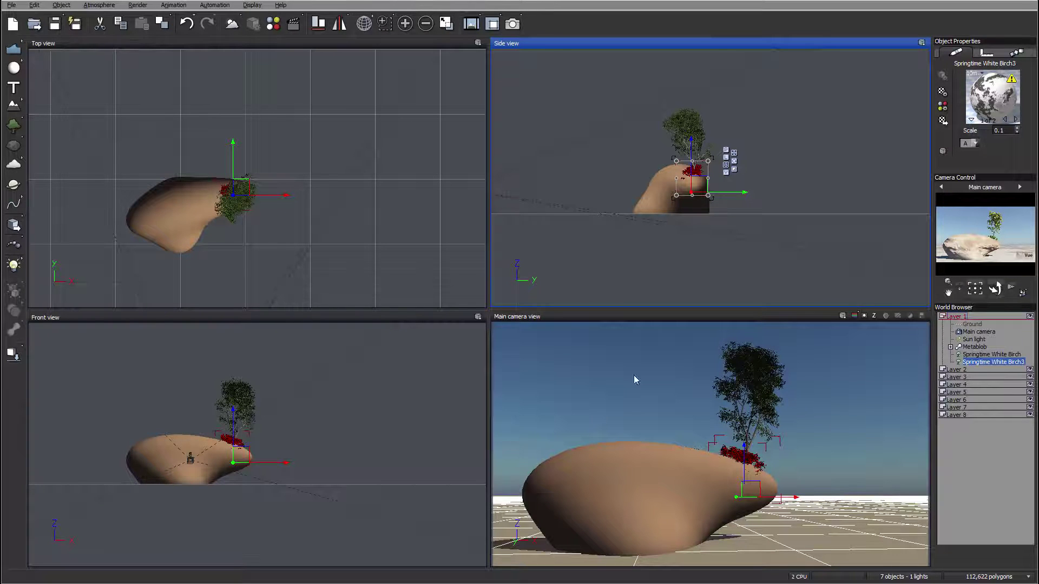
- Shift the embedded small birch slightly from the rock's narrow tip toward its wide end
{"action": "left_click", "coordinate": [260, 211]}
{"action": "scroll", "coordinate": [281, 189], "scroll_direction": "up", "scroll_amount": 5}
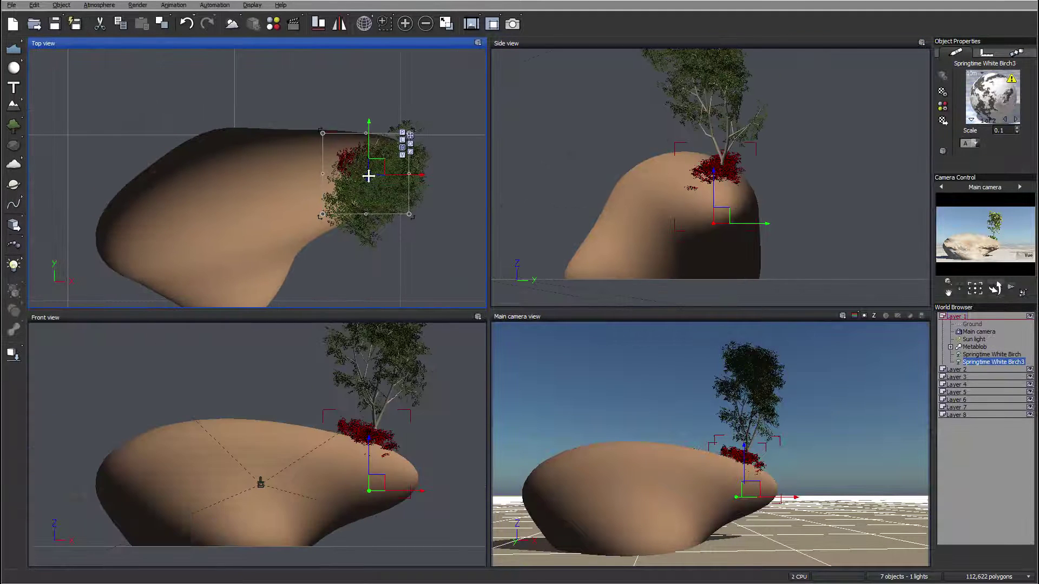
{"action": "left_click_drag", "start_coordinate": [349, 157], "coordinate": [354, 165]}
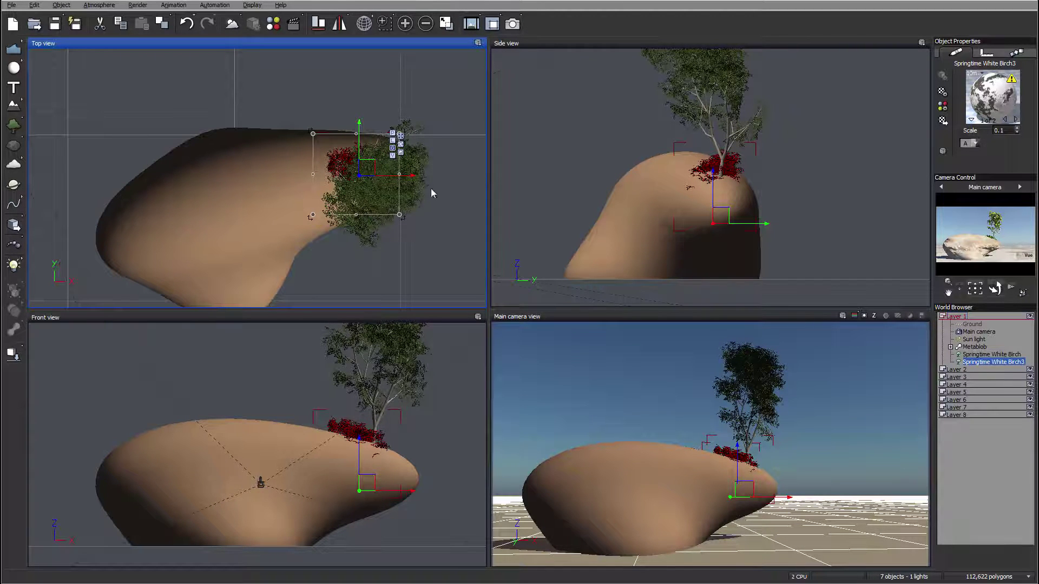
- Add another Springtime White Birch and place it beside the bush-sized birch, toward the rock's wide end
{"action": "left_click", "coordinate": [14, 125]}
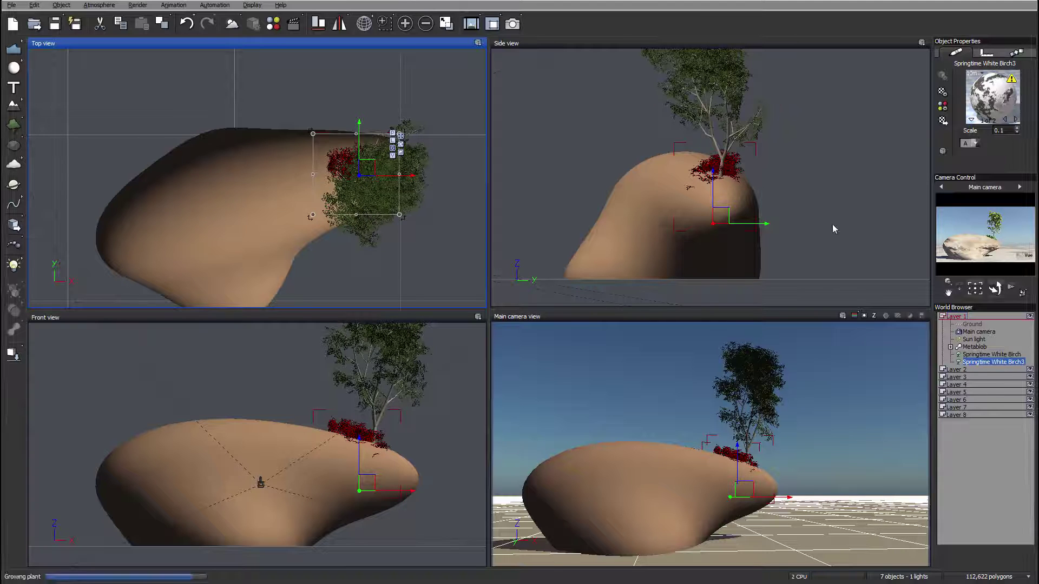
{"action": "left_click_drag", "start_coordinate": [719, 302], "coordinate": [721, 223]}
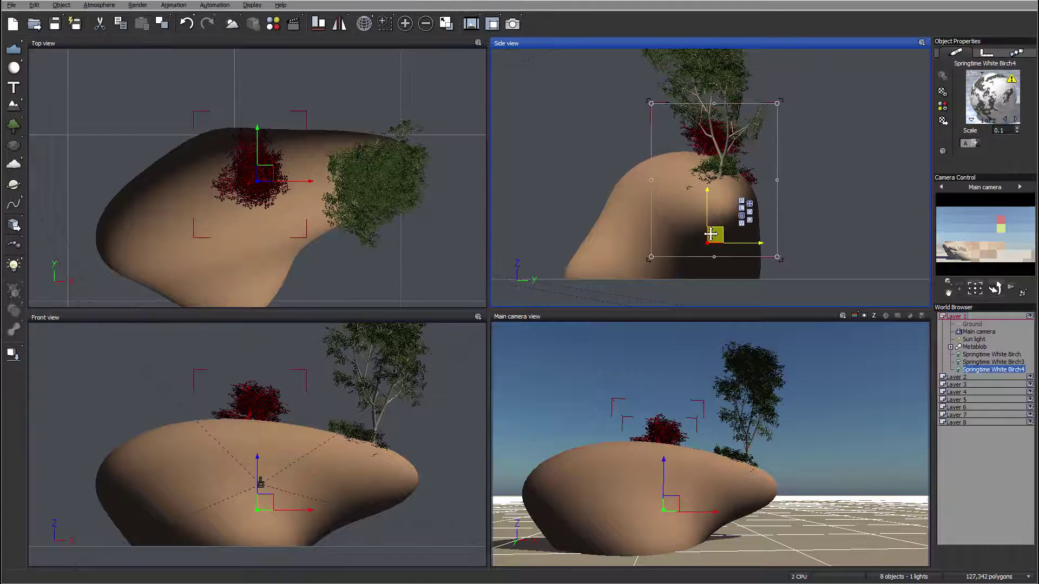
{"action": "left_click", "coordinate": [292, 171]}
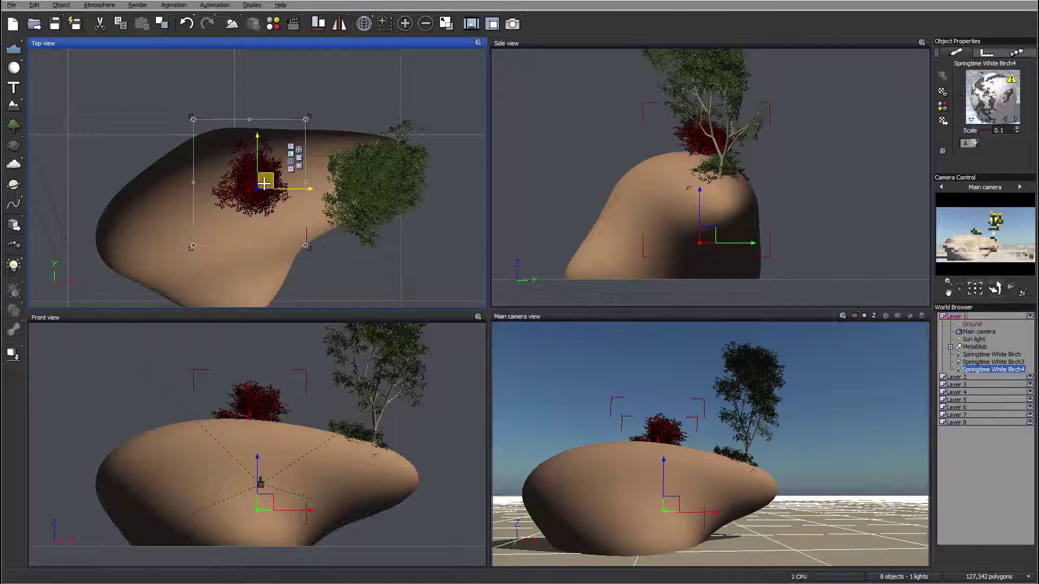
{"action": "left_click_drag", "start_coordinate": [260, 177], "coordinate": [337, 163]}
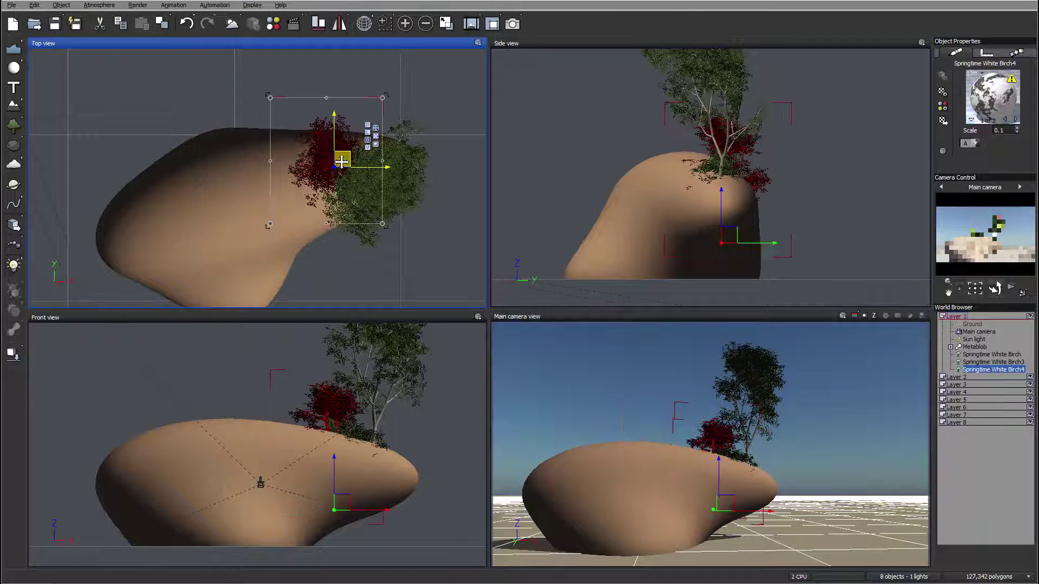
- Sink the new birch deeper into the rock and scale it down slightly so only its crown emerges
{"action": "left_click", "coordinate": [706, 132]}
{"action": "mouse_move", "coordinate": [786, 102]}
{"action": "left_mouse_down"}
{"action": "mouse_move", "coordinate": [765, 111]}
{"action": "mouse_move", "coordinate": [775, 114]}
{"action": "left_mouse_up"}
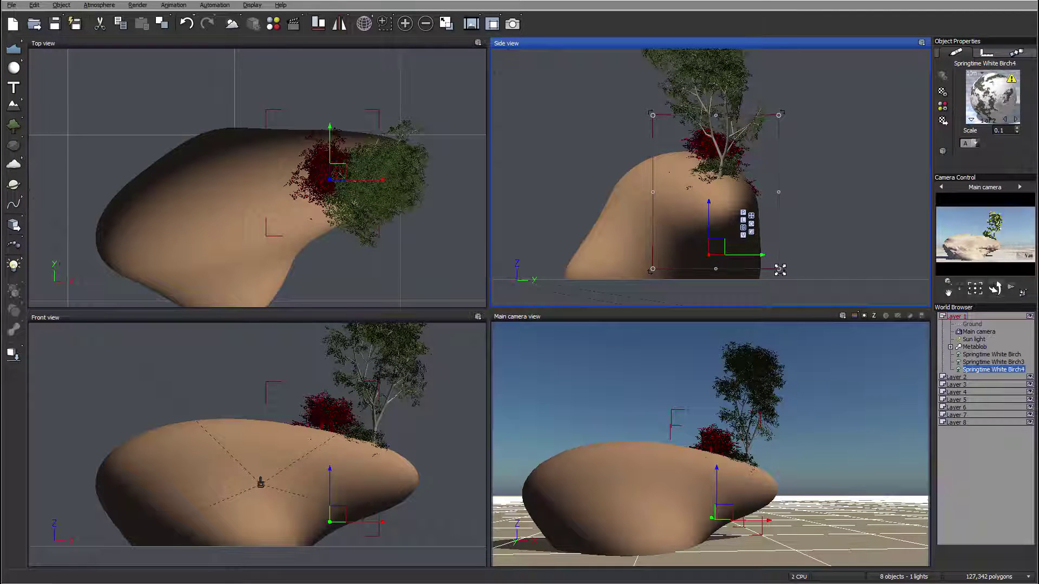
{"action": "left_click_drag", "start_coordinate": [785, 269], "coordinate": [775, 265]}
{"action": "left_click_drag", "start_coordinate": [721, 243], "coordinate": [729, 235]}
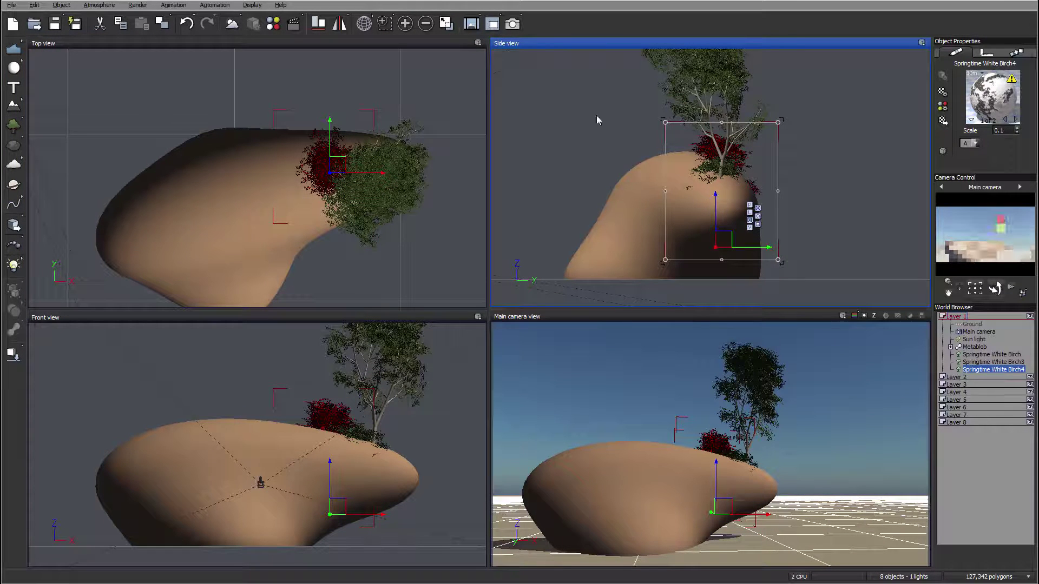
- Duplicate the first bush-sized birch and place the copy past the second bush toward the wide end, raised so its crown emerges
{"action": "left_click", "coordinate": [997, 362]}
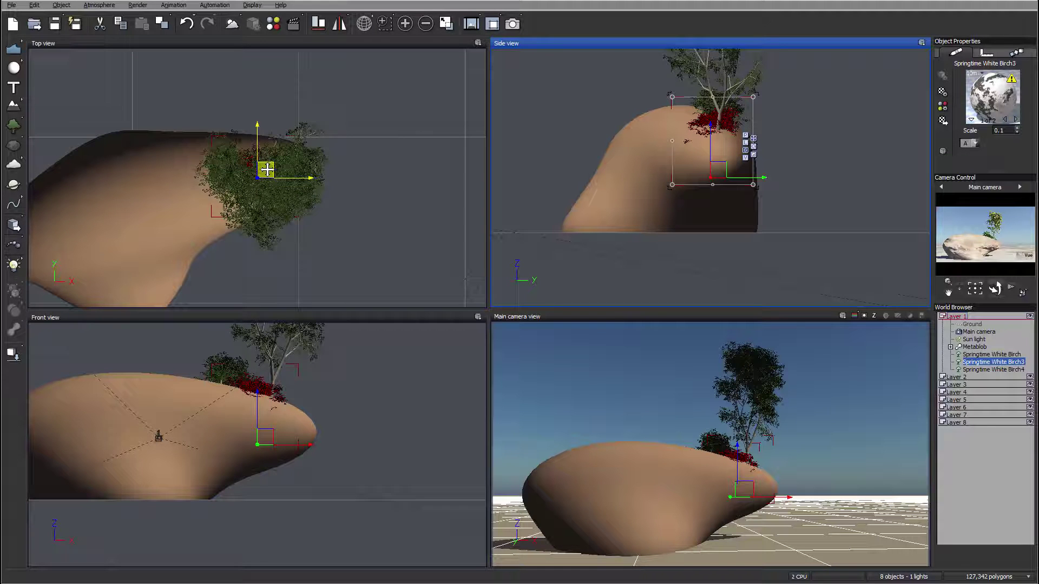
{"action": "key", "text": "ctrl+d"}
{"action": "left_click_drag", "start_coordinate": [267, 170], "coordinate": [197, 175]}
{"action": "left_click", "coordinate": [1008, 378]}
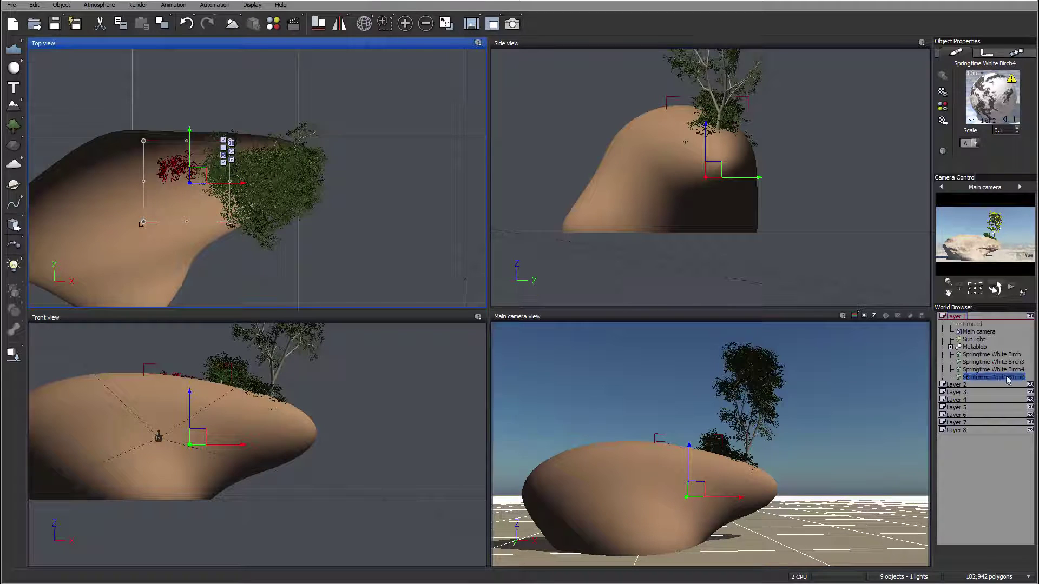
{"action": "key", "text": "Return"}
{"action": "left_click_drag", "start_coordinate": [702, 168], "coordinate": [703, 151]}
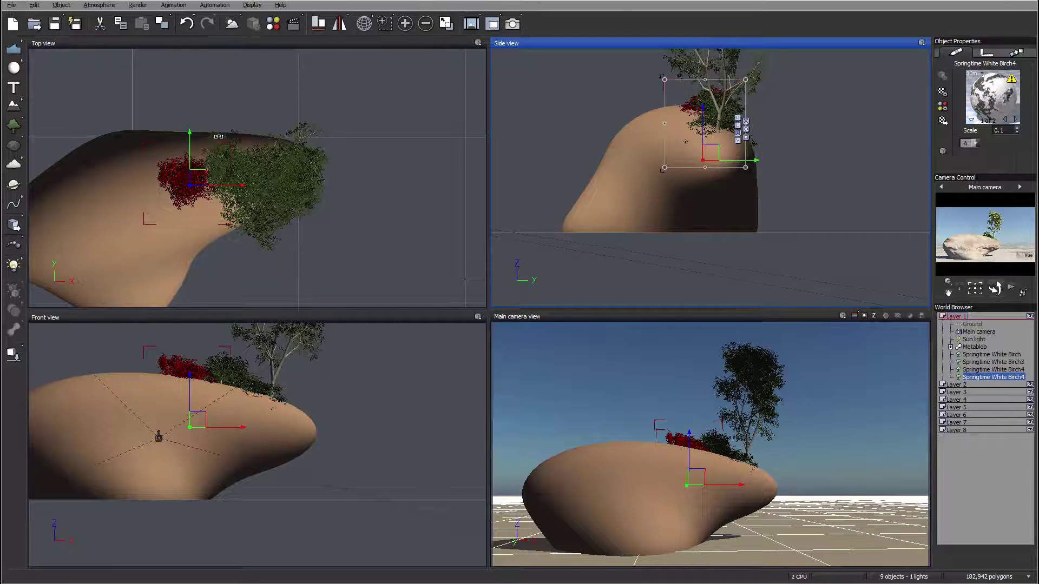
{"action": "left_click_drag", "start_coordinate": [198, 178], "coordinate": [202, 189]}
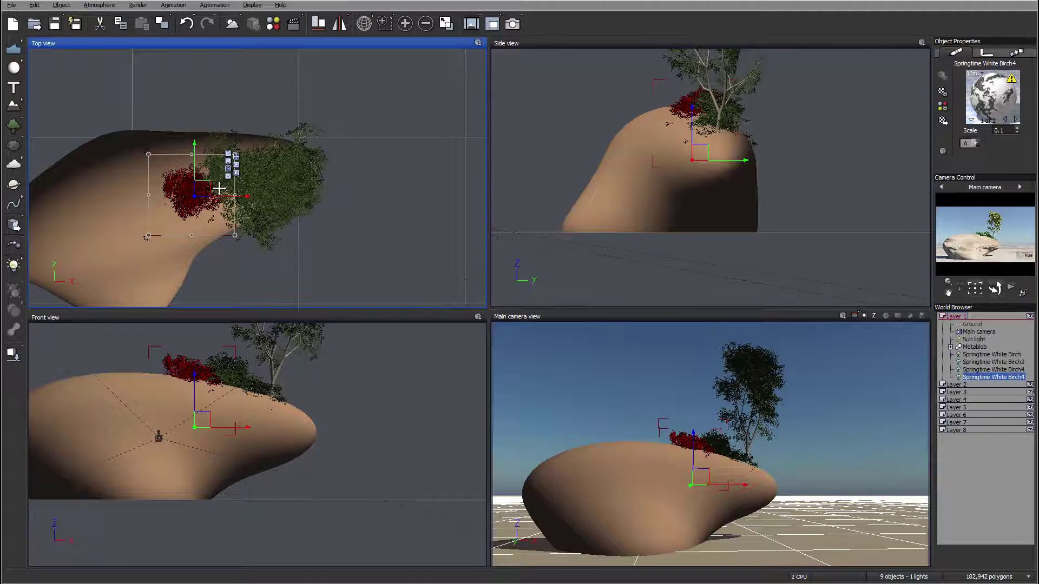
- Move the full-size Springtime White Birch to Layer 2 and hide that layer
{"action": "left_click", "coordinate": [987, 355]}
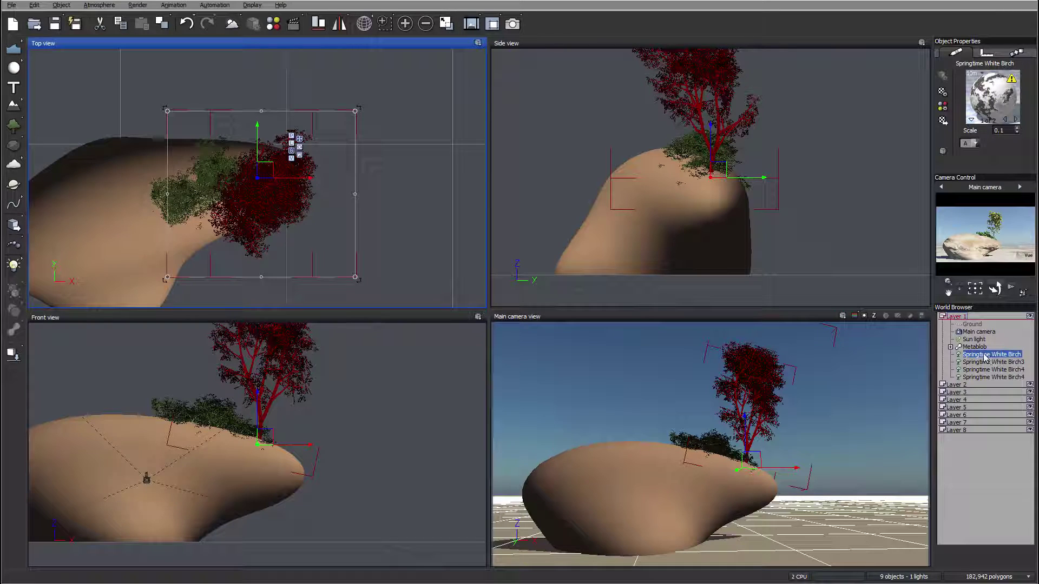
{"action": "left_click_drag", "start_coordinate": [979, 358], "coordinate": [965, 378]}
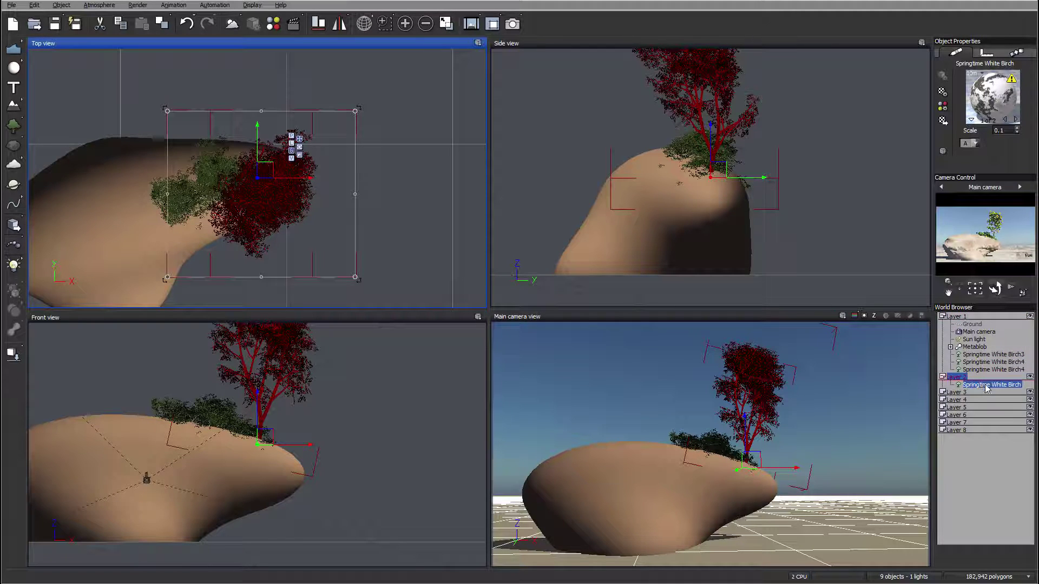
{"action": "left_click", "coordinate": [1029, 378]}
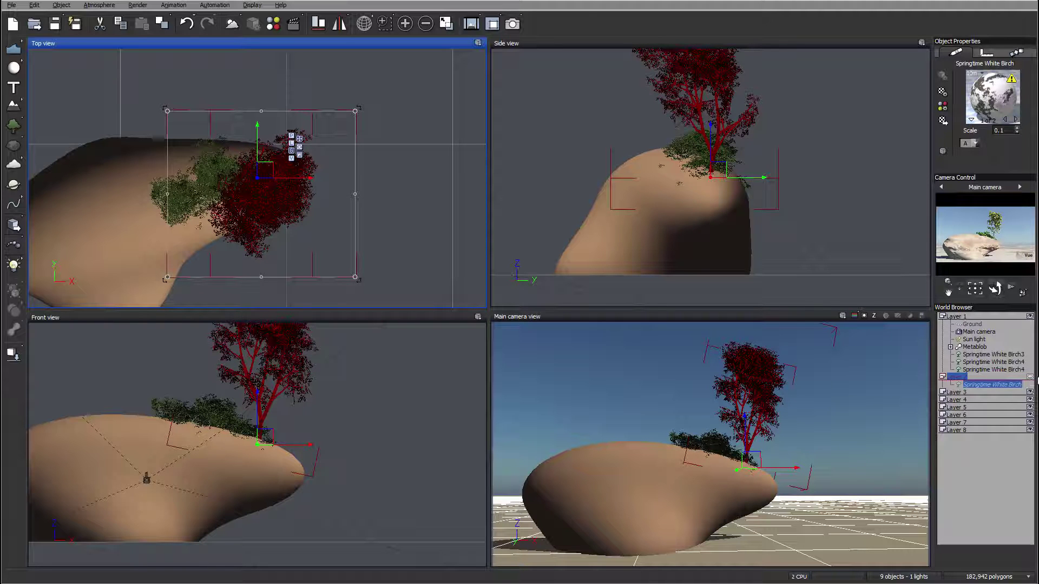
- Examine the bush-sized birches on the rock's narrow end from above and from the side
{"action": "left_click", "coordinate": [994, 355]}
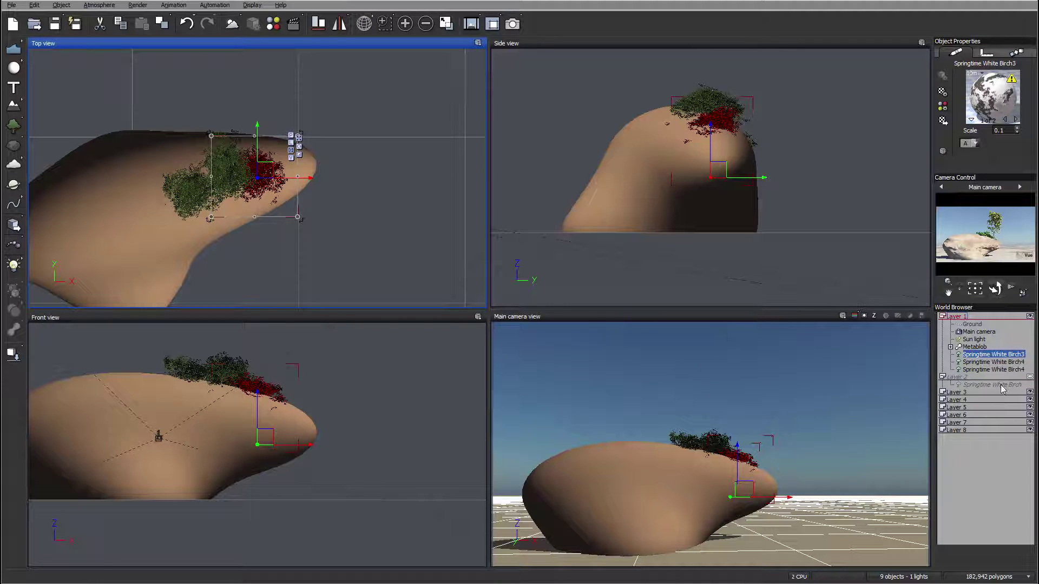
{"action": "right_click_drag", "start_coordinate": [257, 190], "coordinate": [410, 173]}
{"action": "scroll", "coordinate": [359, 196], "scroll_direction": "up", "scroll_amount": 3}
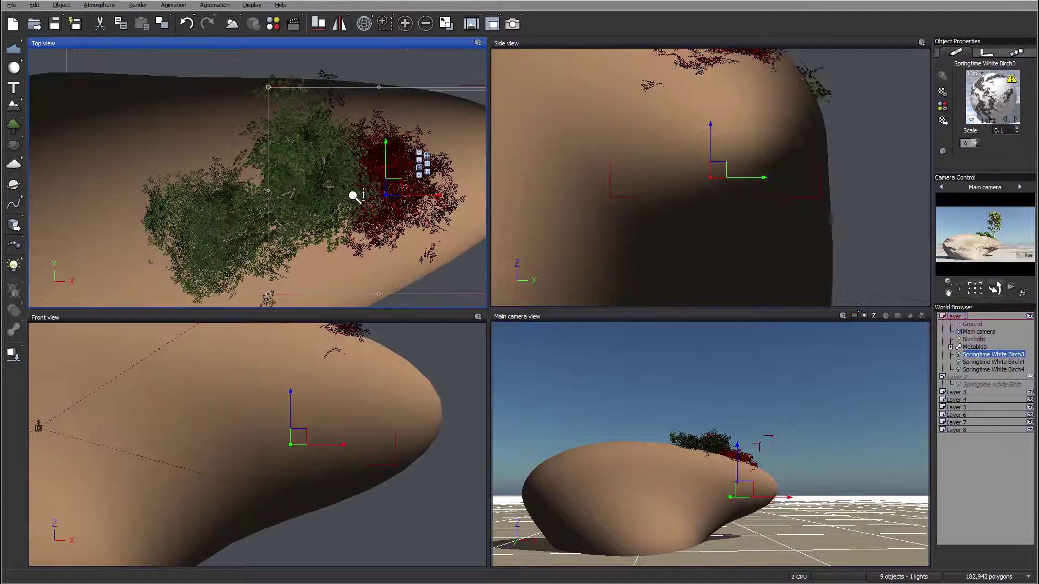
{"action": "scroll", "coordinate": [352, 195], "scroll_direction": "down", "scroll_amount": 1}
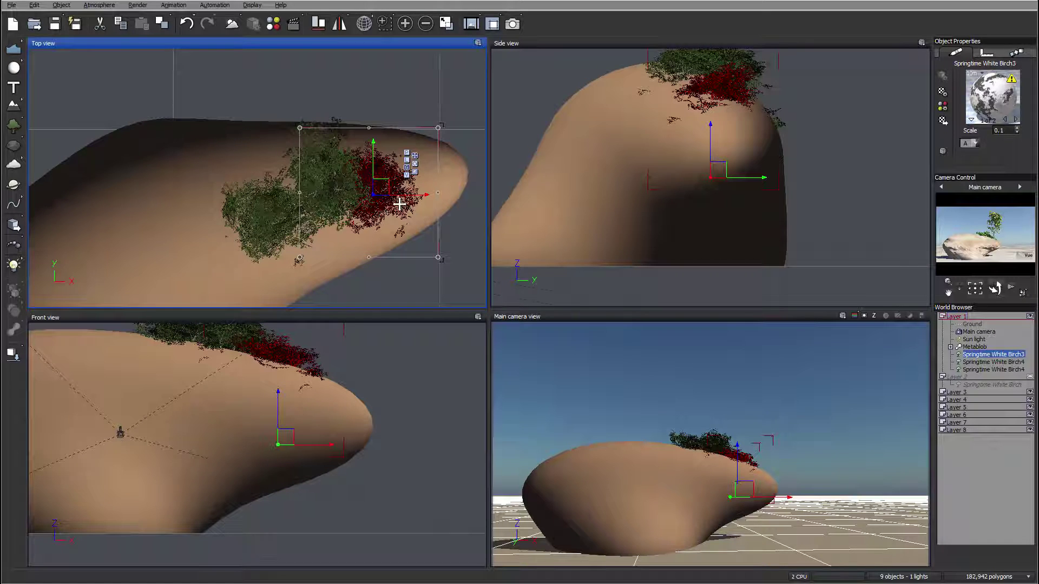
{"action": "scroll", "coordinate": [400, 204], "scroll_direction": "down", "scroll_amount": 2}
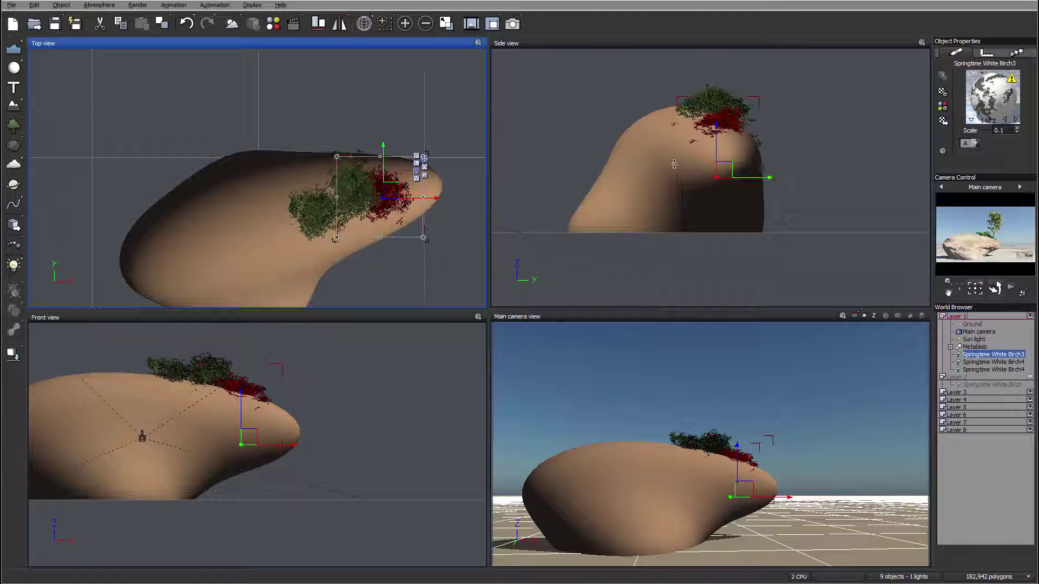
{"action": "left_click", "coordinate": [761, 177]}
{"action": "right_click_drag", "start_coordinate": [528, 150], "coordinate": [548, 188]}
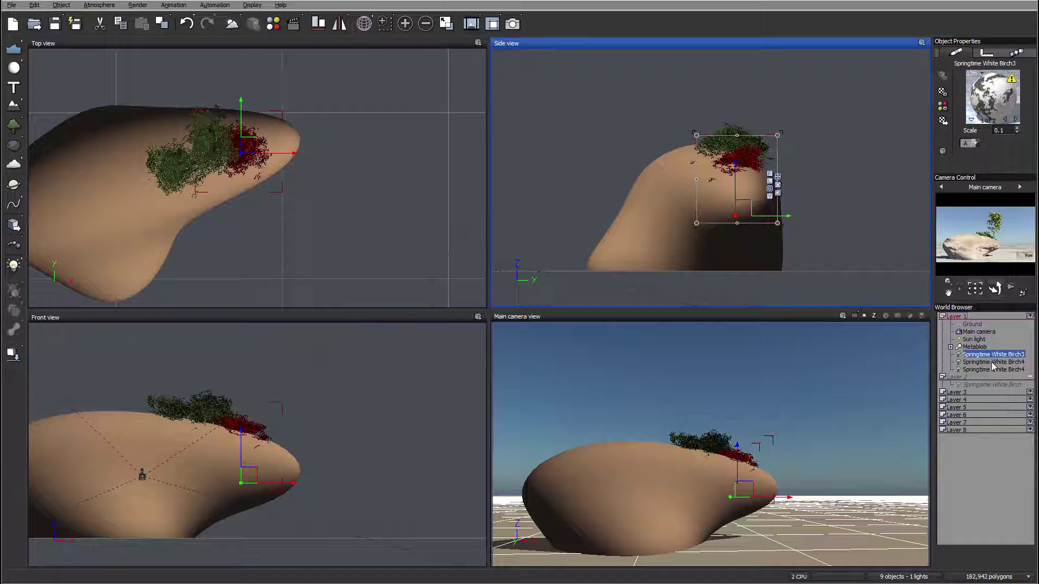
{"action": "right_click_drag", "start_coordinate": [231, 156], "coordinate": [337, 158]}
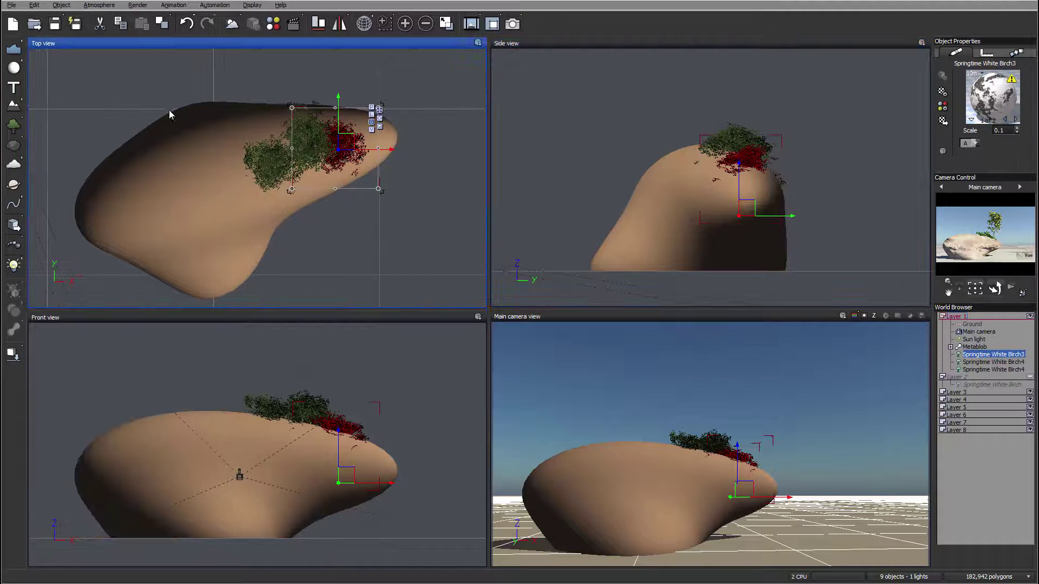
{"action": "right_click_drag", "start_coordinate": [376, 210], "coordinate": [406, 193]}
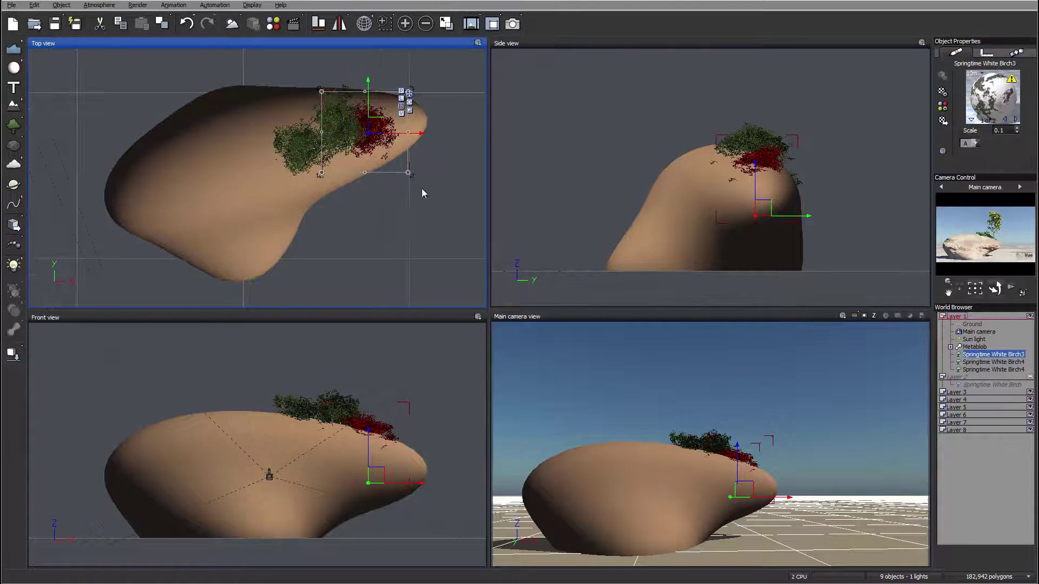
- Duplicate the bush nearest the wide end onto the rock's camera-facing slope and tilt the copy to hang over the side
{"action": "left_click", "coordinate": [1001, 372]}
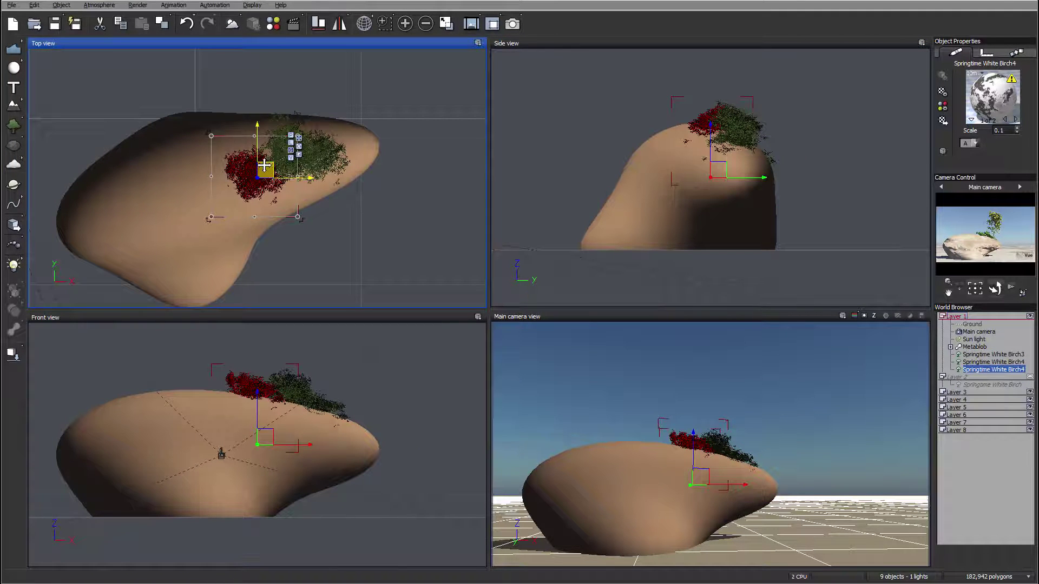
{"action": "key", "text": "ctrl+d"}
{"action": "left_click_drag", "start_coordinate": [264, 165], "coordinate": [238, 236]}
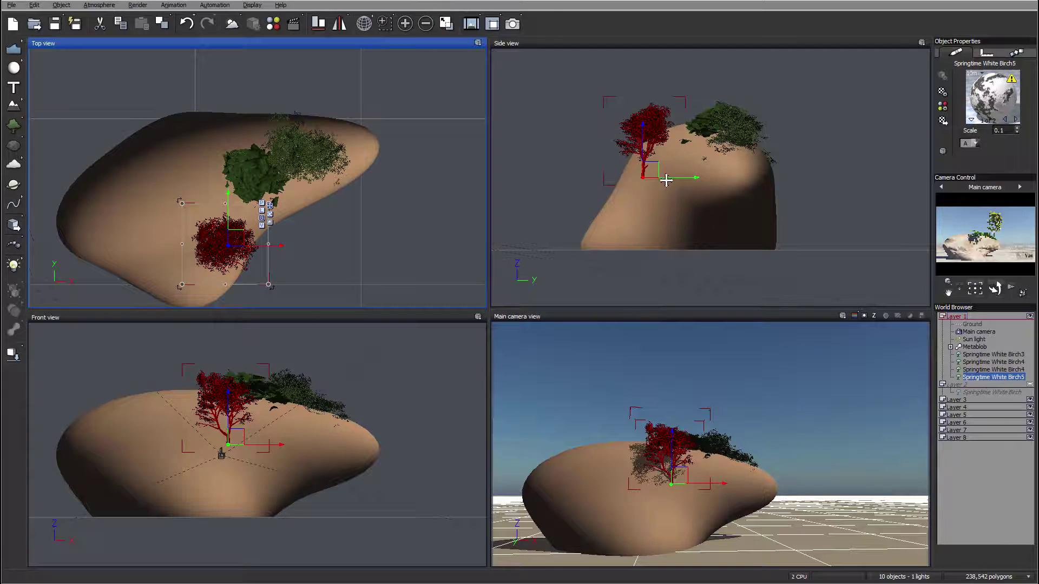
{"action": "left_click", "coordinate": [642, 163]}
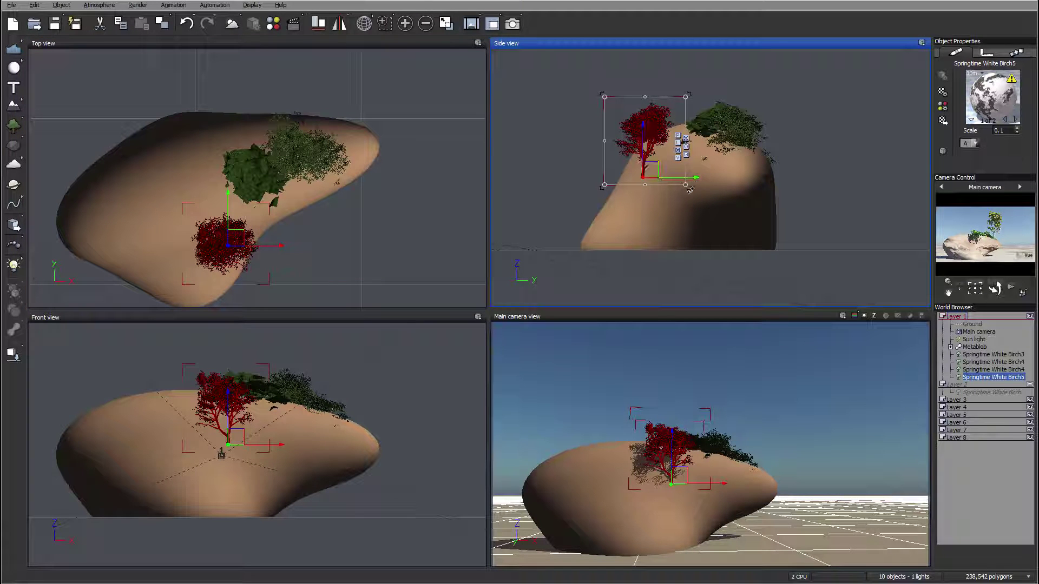
{"action": "left_click_drag", "start_coordinate": [693, 189], "coordinate": [702, 161]}
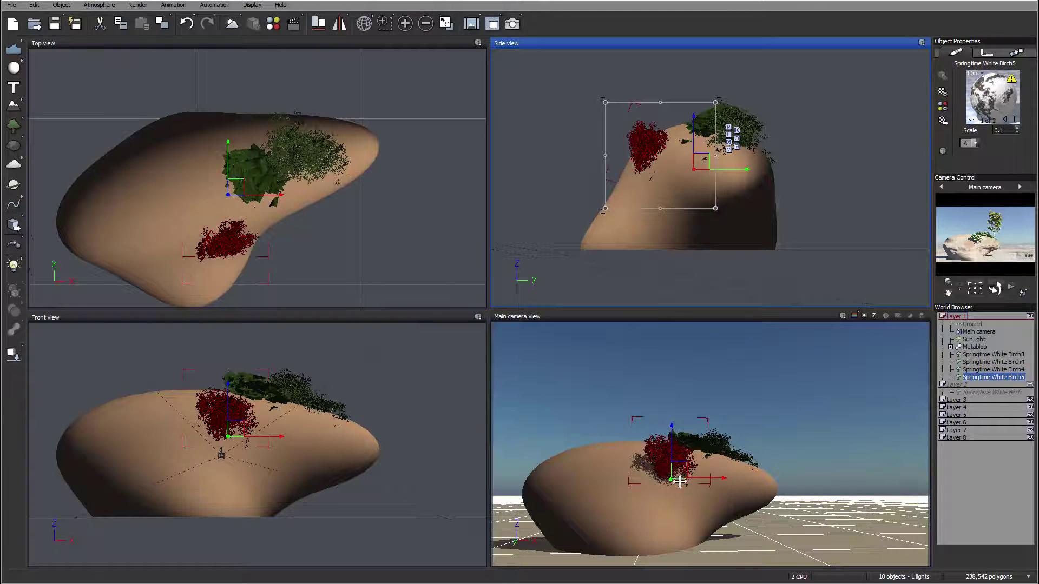
{"action": "left_click_drag", "start_coordinate": [236, 185], "coordinate": [241, 180]}
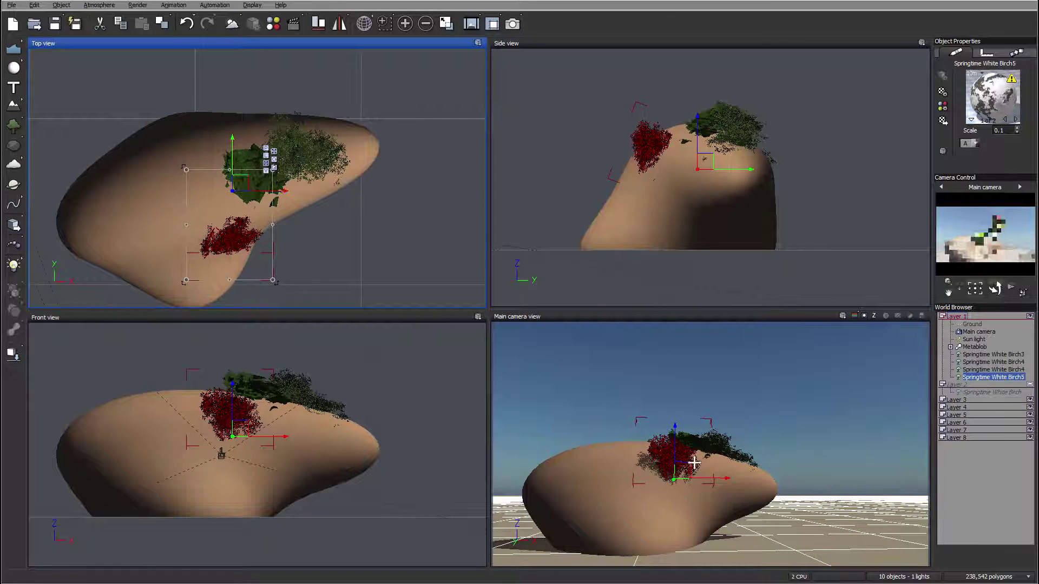
- Duplicate the bush on top of the rock again and place the copy next to it toward the wide end
{"action": "left_click", "coordinate": [983, 370]}
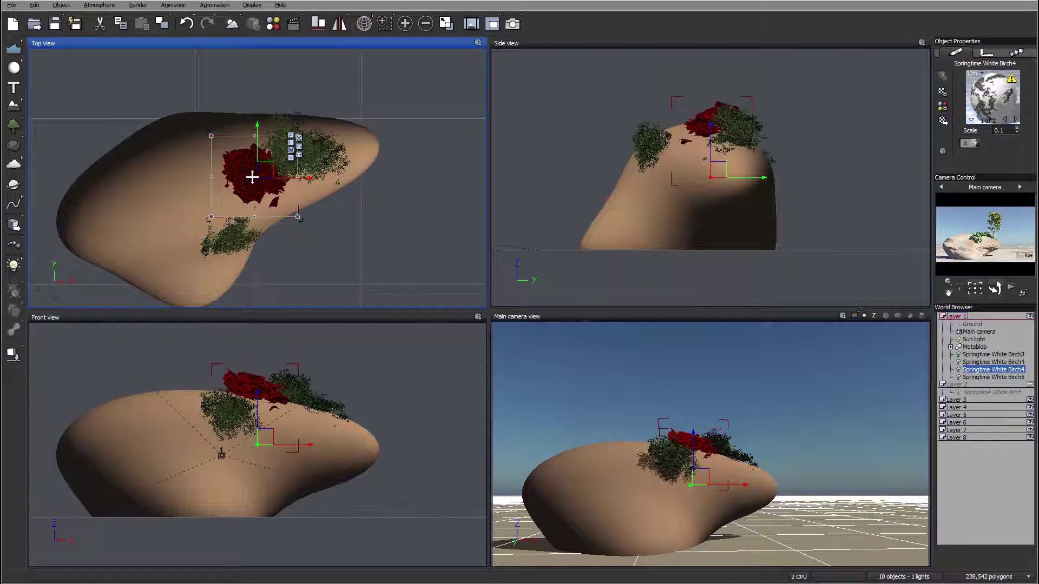
{"action": "key", "text": "ctrl+d"}
{"action": "left_click_drag", "start_coordinate": [252, 177], "coordinate": [209, 185]}
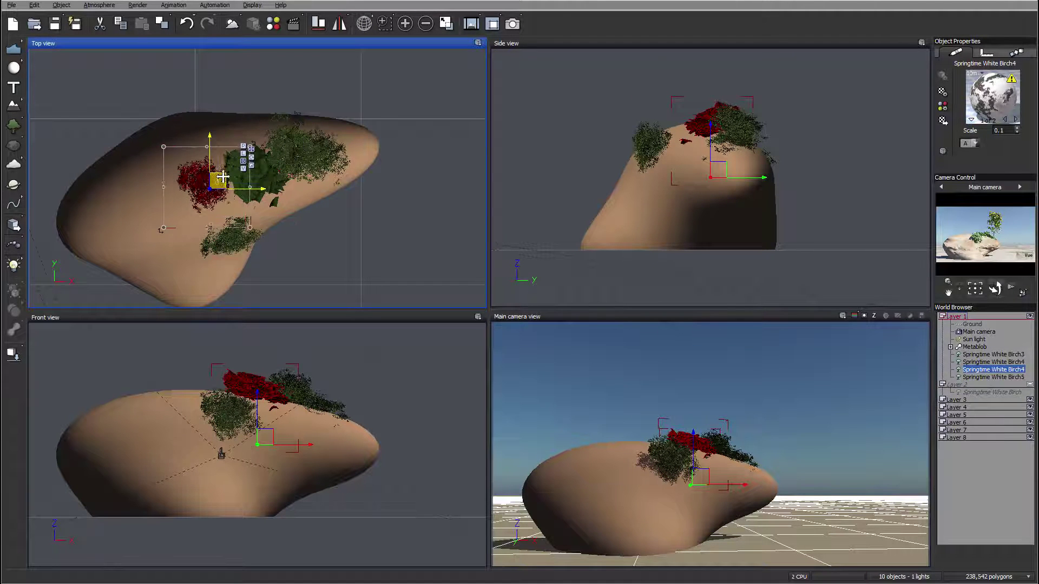
- Enlarge the new bush with its crown emerging from the rock's top, and turn it about its vertical axis
{"action": "left_click", "coordinate": [711, 115]}
{"action": "left_click_drag", "start_coordinate": [714, 129], "coordinate": [728, 108]}
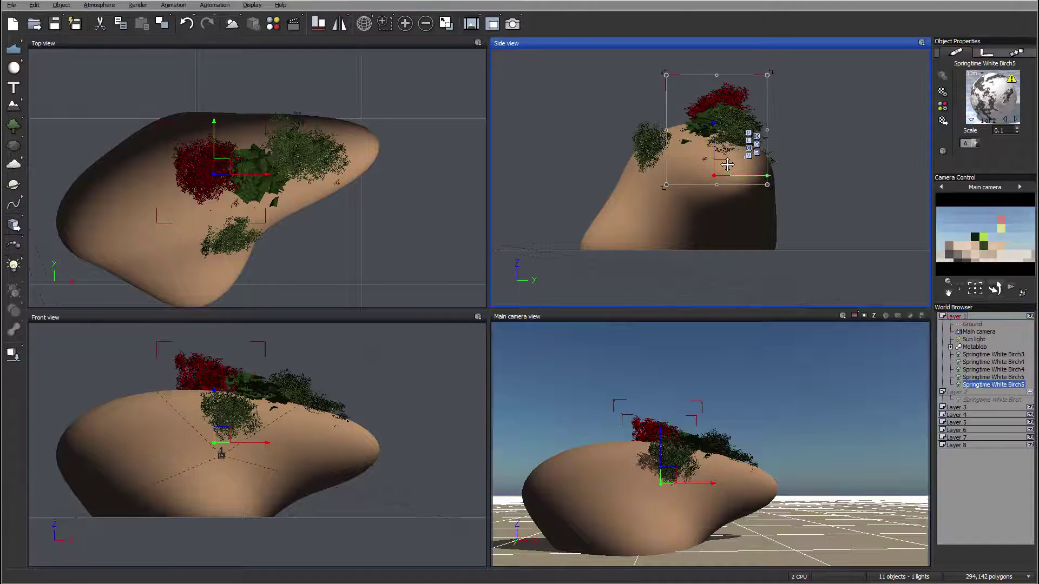
{"action": "left_click_drag", "start_coordinate": [727, 164], "coordinate": [714, 170]}
{"action": "left_click", "coordinate": [285, 246]}
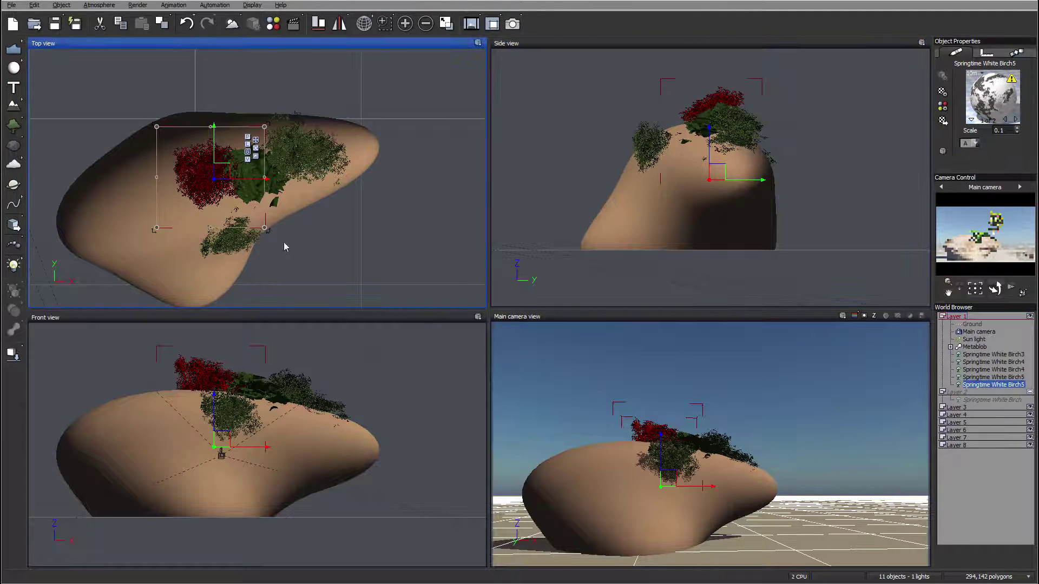
{"action": "left_click_drag", "start_coordinate": [264, 228], "coordinate": [287, 257]}
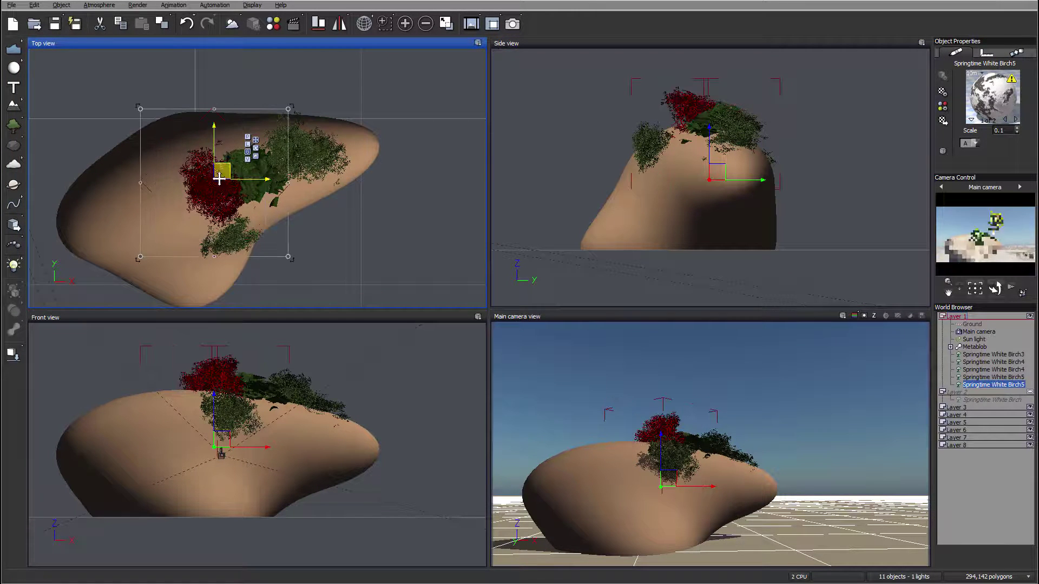
- Duplicate the enlarged bush farther toward the rock's wide end and rotate the copy about 63 degrees around its vertical axis
{"action": "left_click_drag", "start_coordinate": [219, 178], "coordinate": [167, 154]}
{"action": "key", "text": "ctrl+d"}
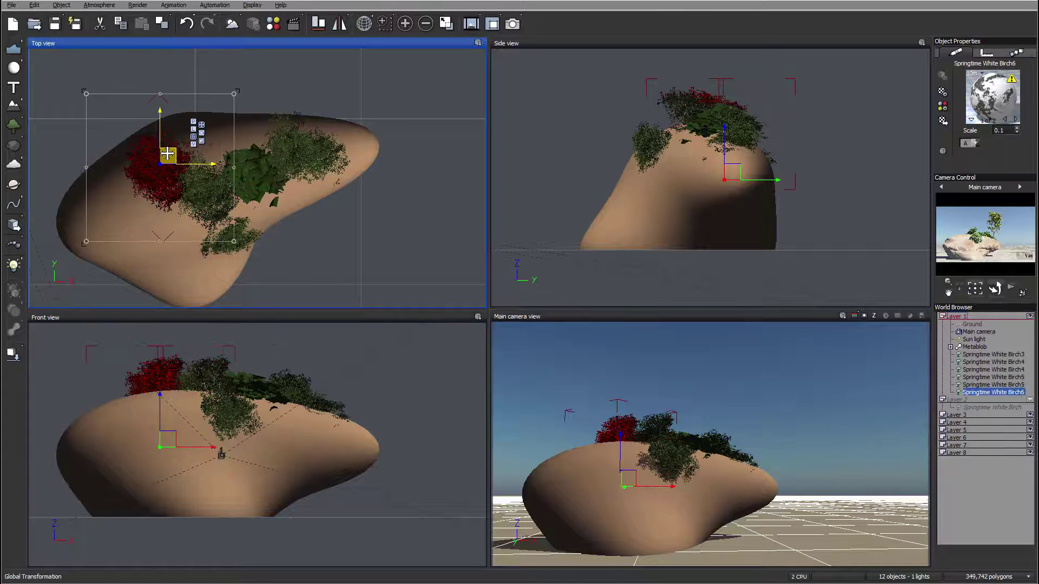
{"action": "left_click_drag", "start_coordinate": [211, 232], "coordinate": [217, 144]}
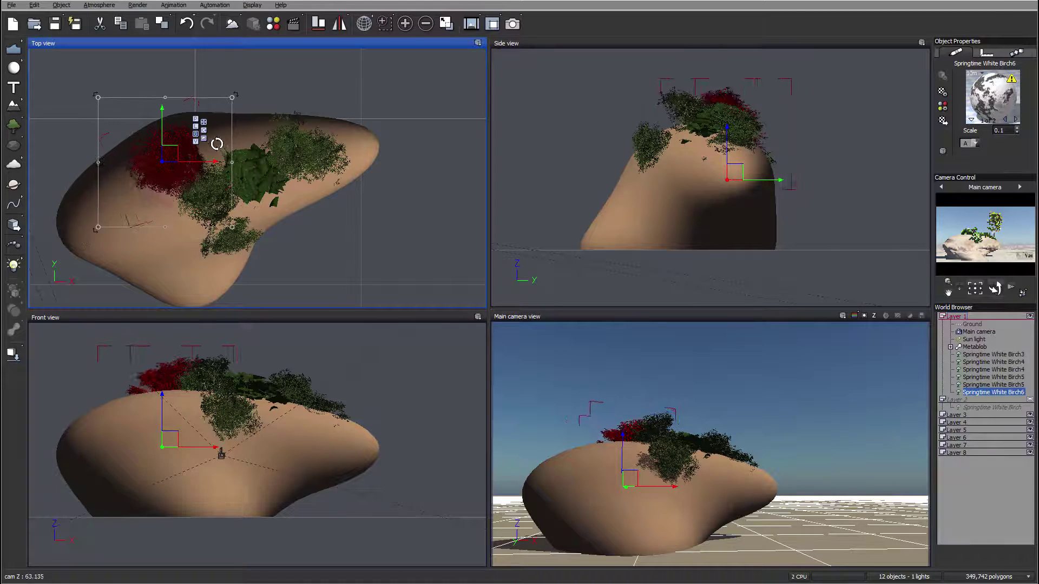
{"action": "left_click_drag", "start_coordinate": [162, 161], "coordinate": [156, 173]}
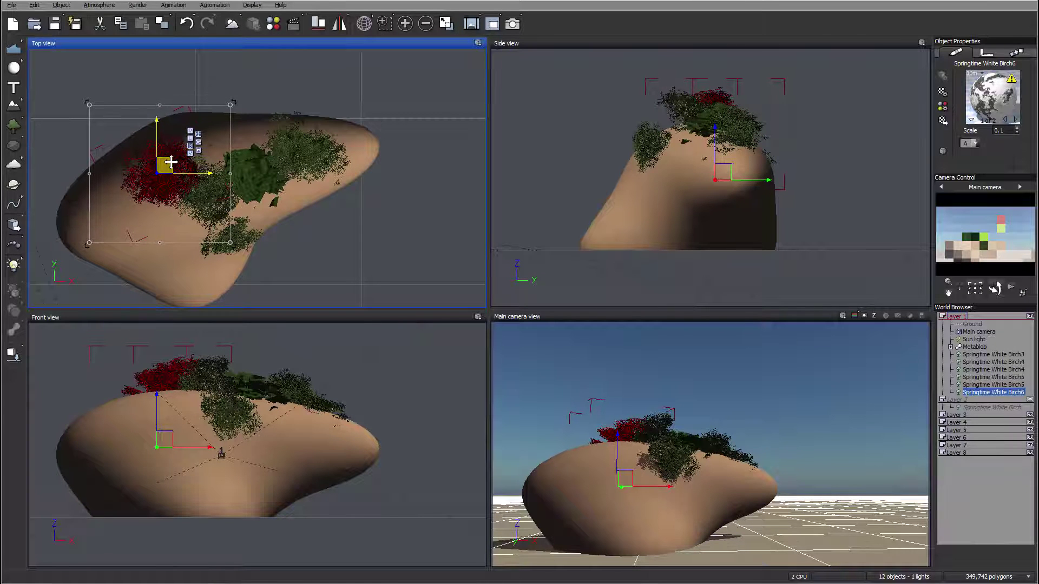
- Tilt the newest bush about 30 degrees toward the rock's camera-facing side and shift it slightly that way
{"action": "left_click", "coordinate": [687, 107]}
{"action": "left_click_drag", "start_coordinate": [788, 196], "coordinate": [807, 154]}
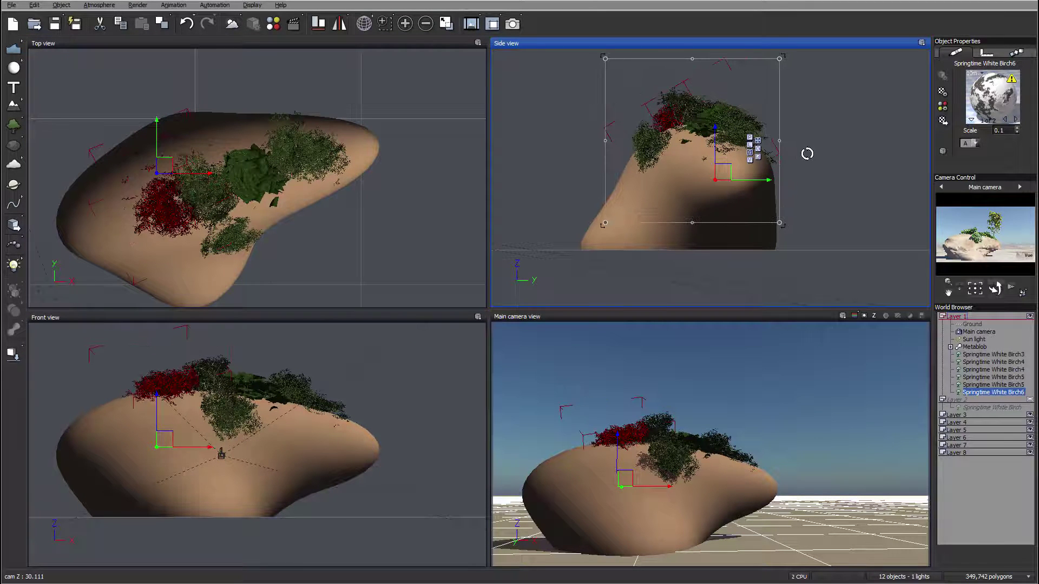
{"action": "left_click_drag", "start_coordinate": [165, 169], "coordinate": [173, 180]}
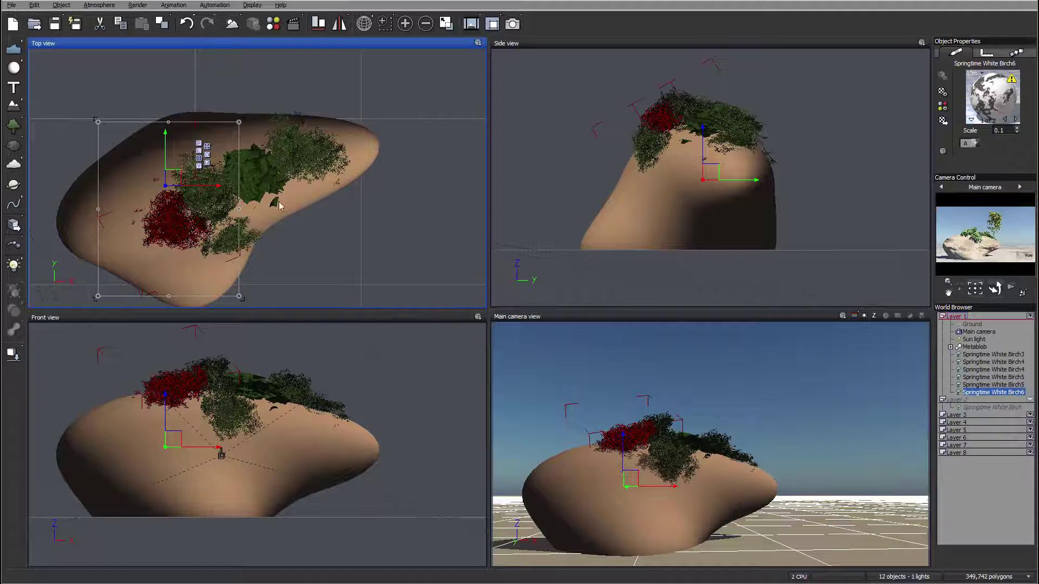
- Add a Plum Tree from the plant library and raise it so its crown emerges from the rock's top among the bushes
{"action": "left_click", "coordinate": [14, 128]}
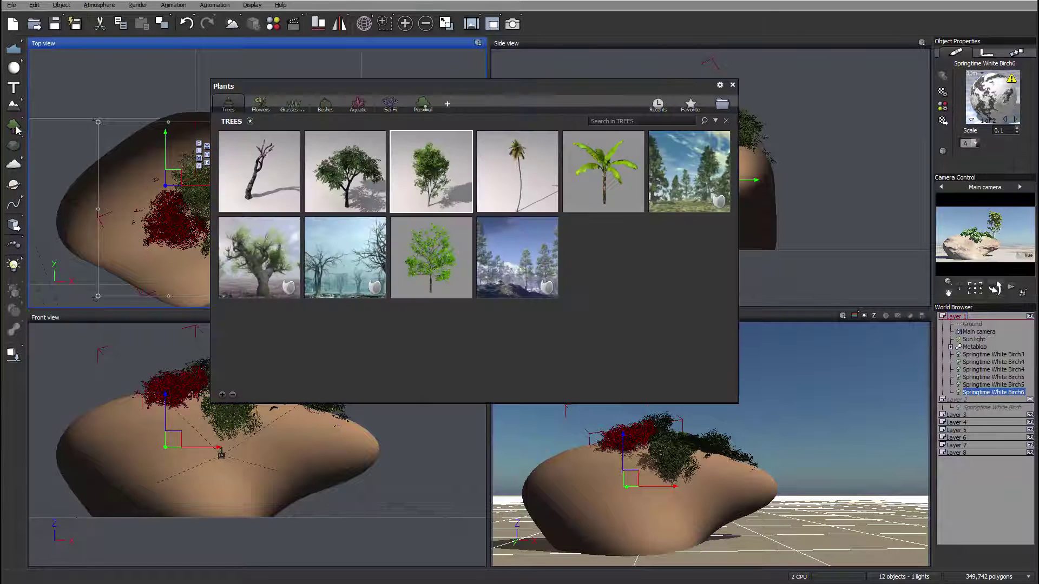
{"action": "double_click", "coordinate": [342, 145]}
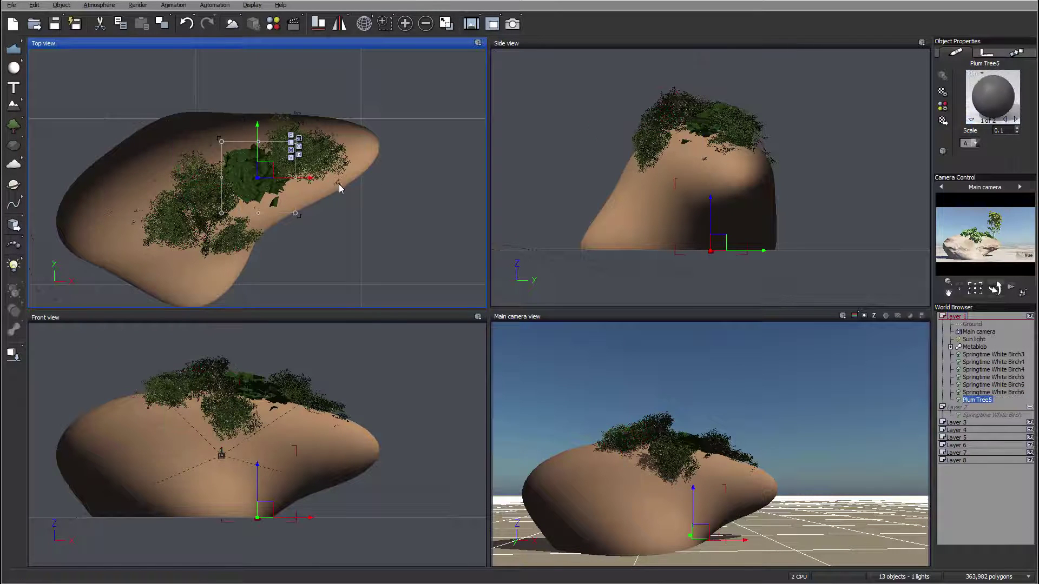
{"action": "left_click_drag", "start_coordinate": [721, 239], "coordinate": [718, 151]}
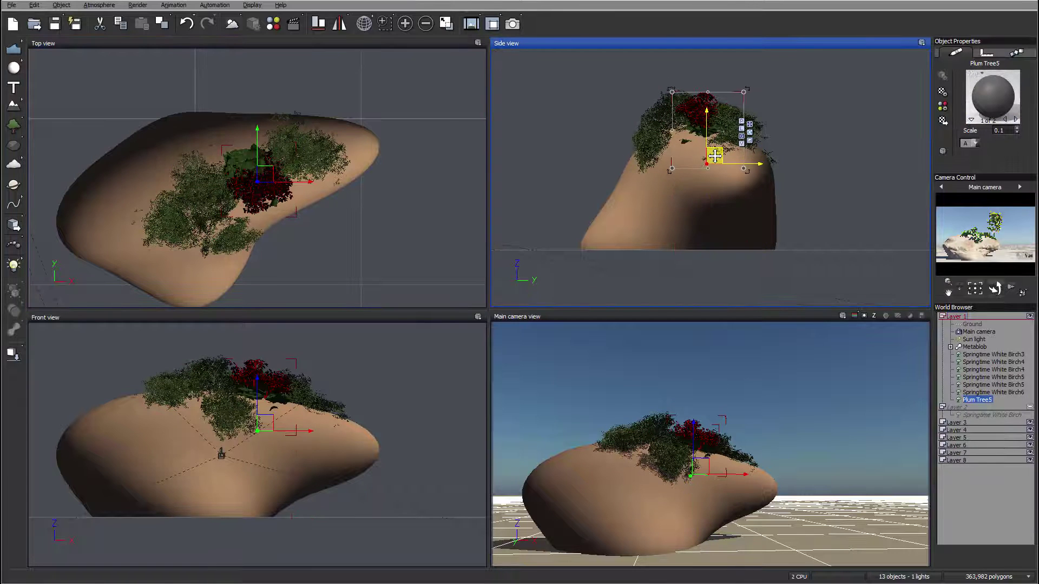
- Duplicate the plum tree twice, placing one copy at the foliage's end near the rock's wide side and the other toward its narrow end
{"action": "left_click", "coordinate": [261, 171]}
{"action": "left_click_drag", "start_coordinate": [261, 171], "coordinate": [167, 195]}
{"action": "key", "text": "ctrl+d"}
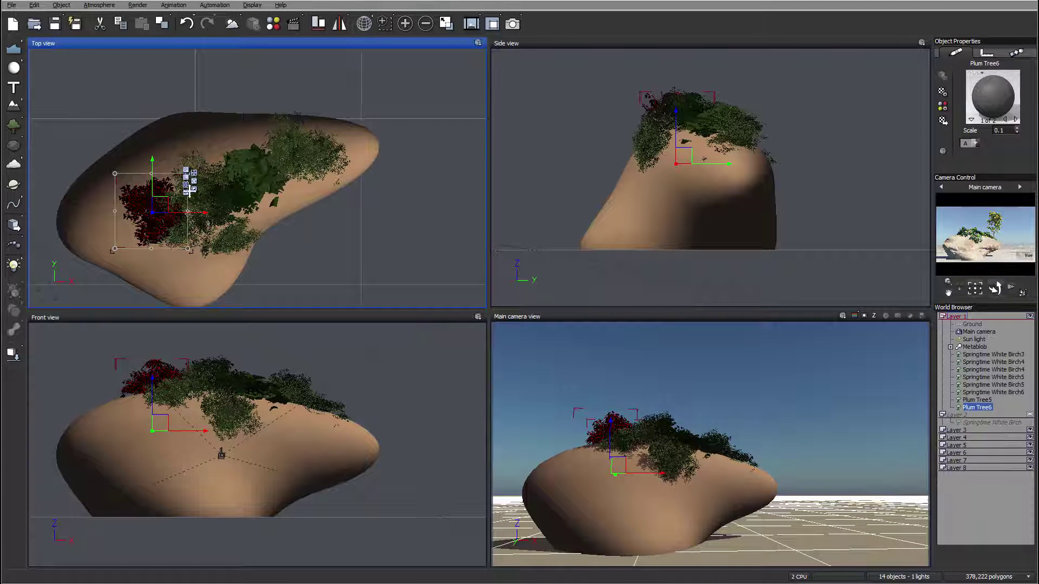
{"action": "key", "text": "ctrl+d"}
{"action": "left_click_drag", "start_coordinate": [164, 205], "coordinate": [295, 162]}
- Tilt the plum tree copy near the narrow end toward the rock's camera-facing side and adjust its position on the slope
{"action": "left_click", "coordinate": [742, 136]}
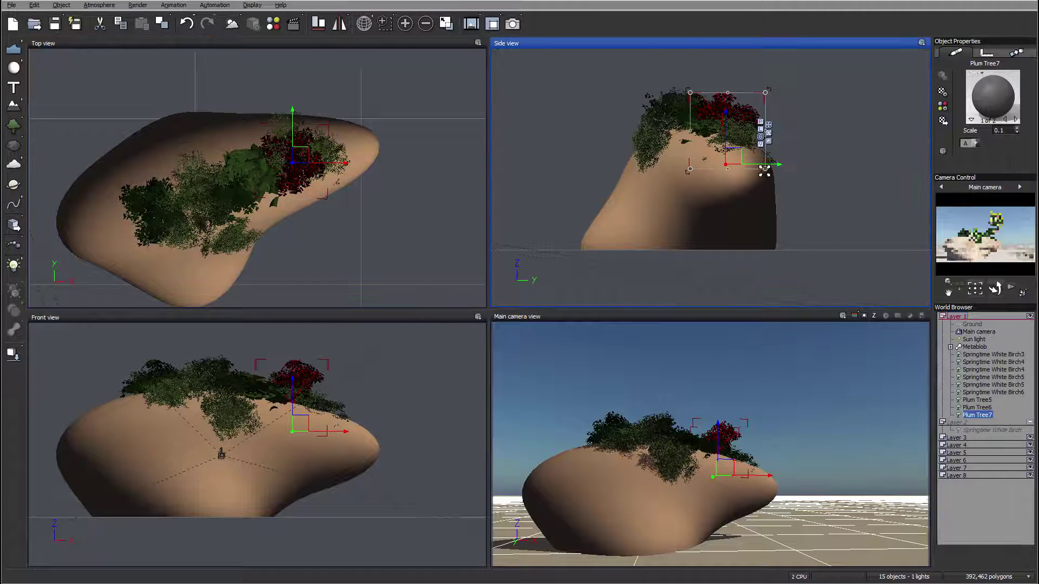
{"action": "left_click_drag", "start_coordinate": [762, 174], "coordinate": [747, 140]}
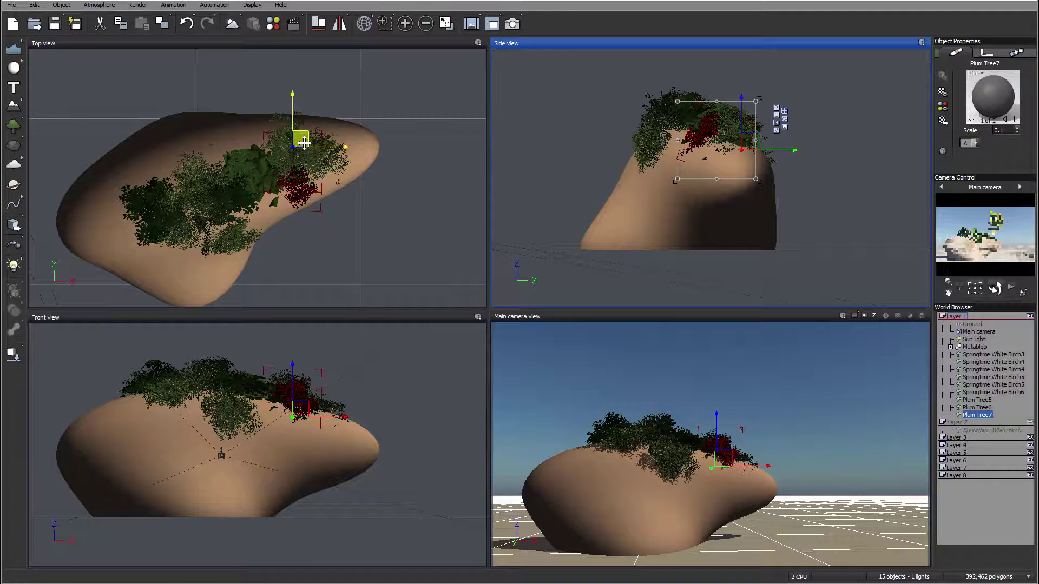
{"action": "left_click_drag", "start_coordinate": [305, 142], "coordinate": [299, 149]}
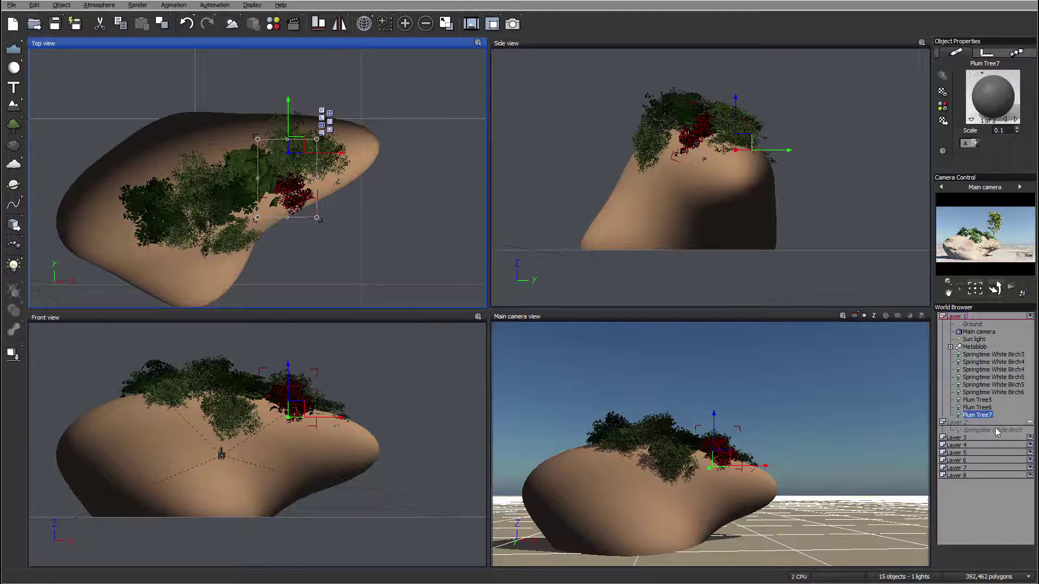
- Move all the birch bushes and plum trees from Layer 1 into Layer 3, and unhide Layer 2 with the standing birch
{"action": "left_click", "coordinate": [984, 355], "text": "shift"}
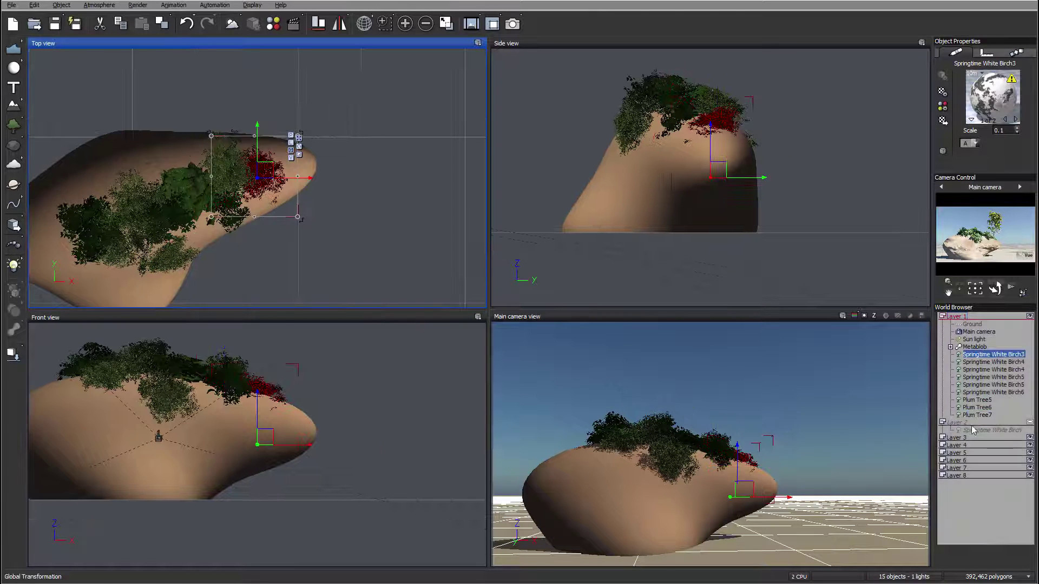
{"action": "left_click_drag", "start_coordinate": [983, 357], "coordinate": [967, 437]}
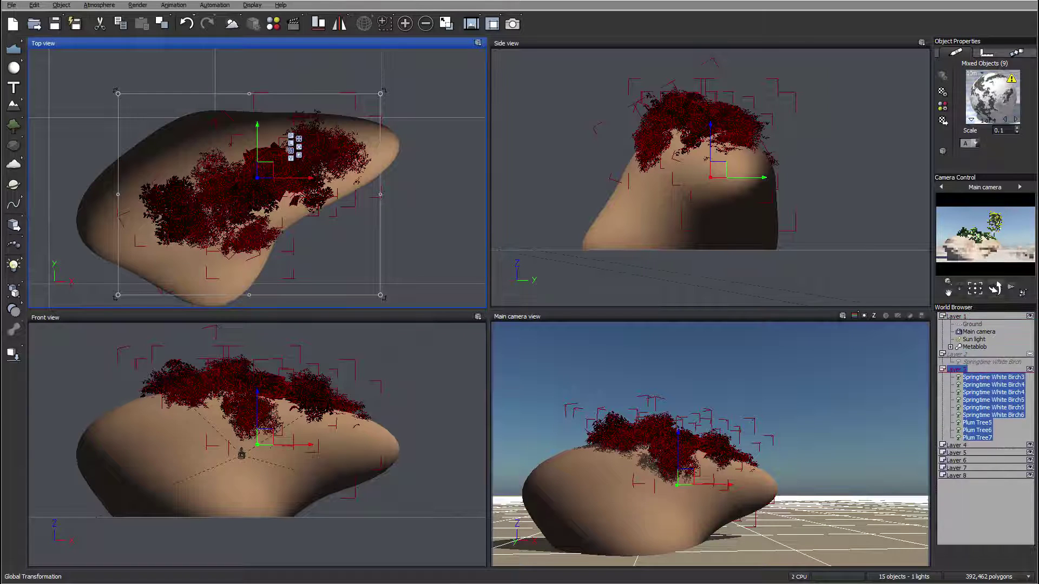
{"action": "left_click", "coordinate": [943, 369]}
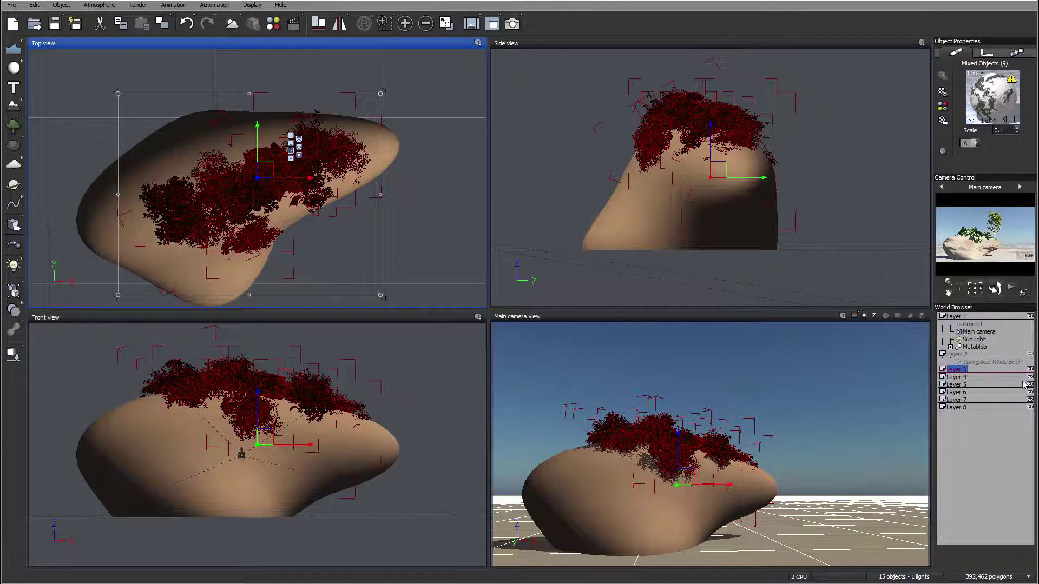
{"action": "left_click", "coordinate": [1030, 354]}
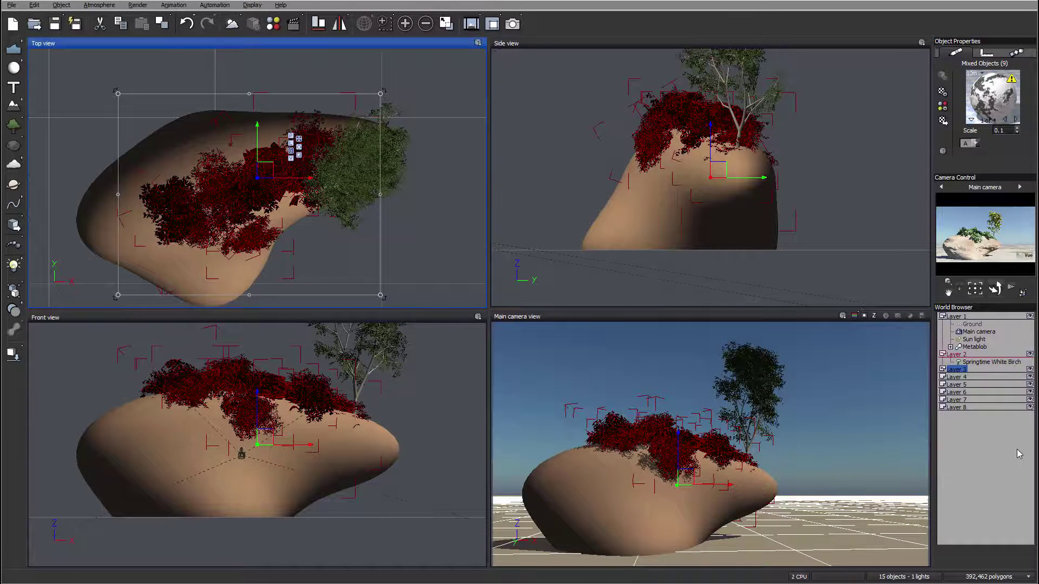
{"action": "left_click", "coordinate": [644, 389]}
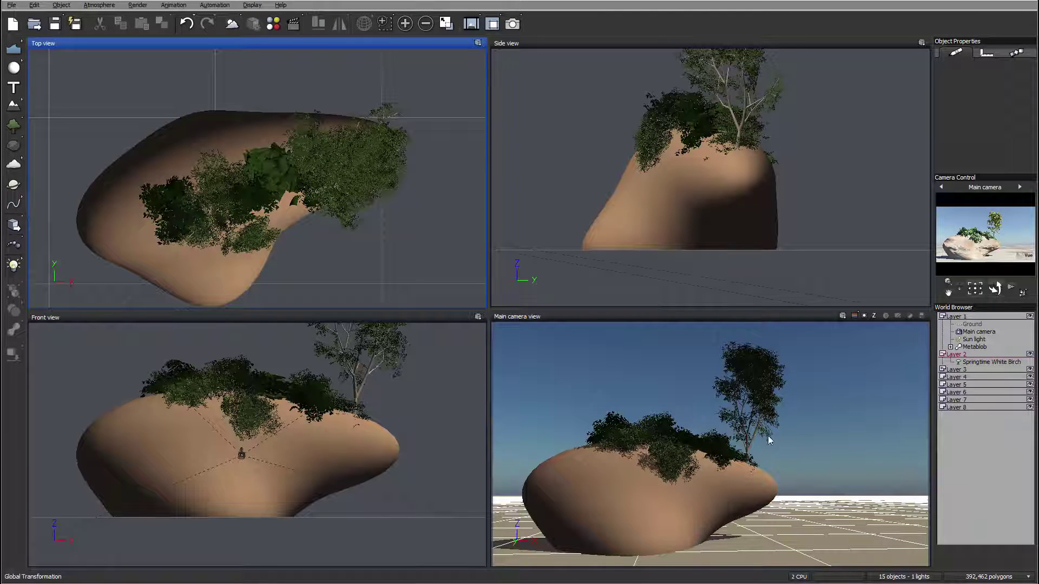